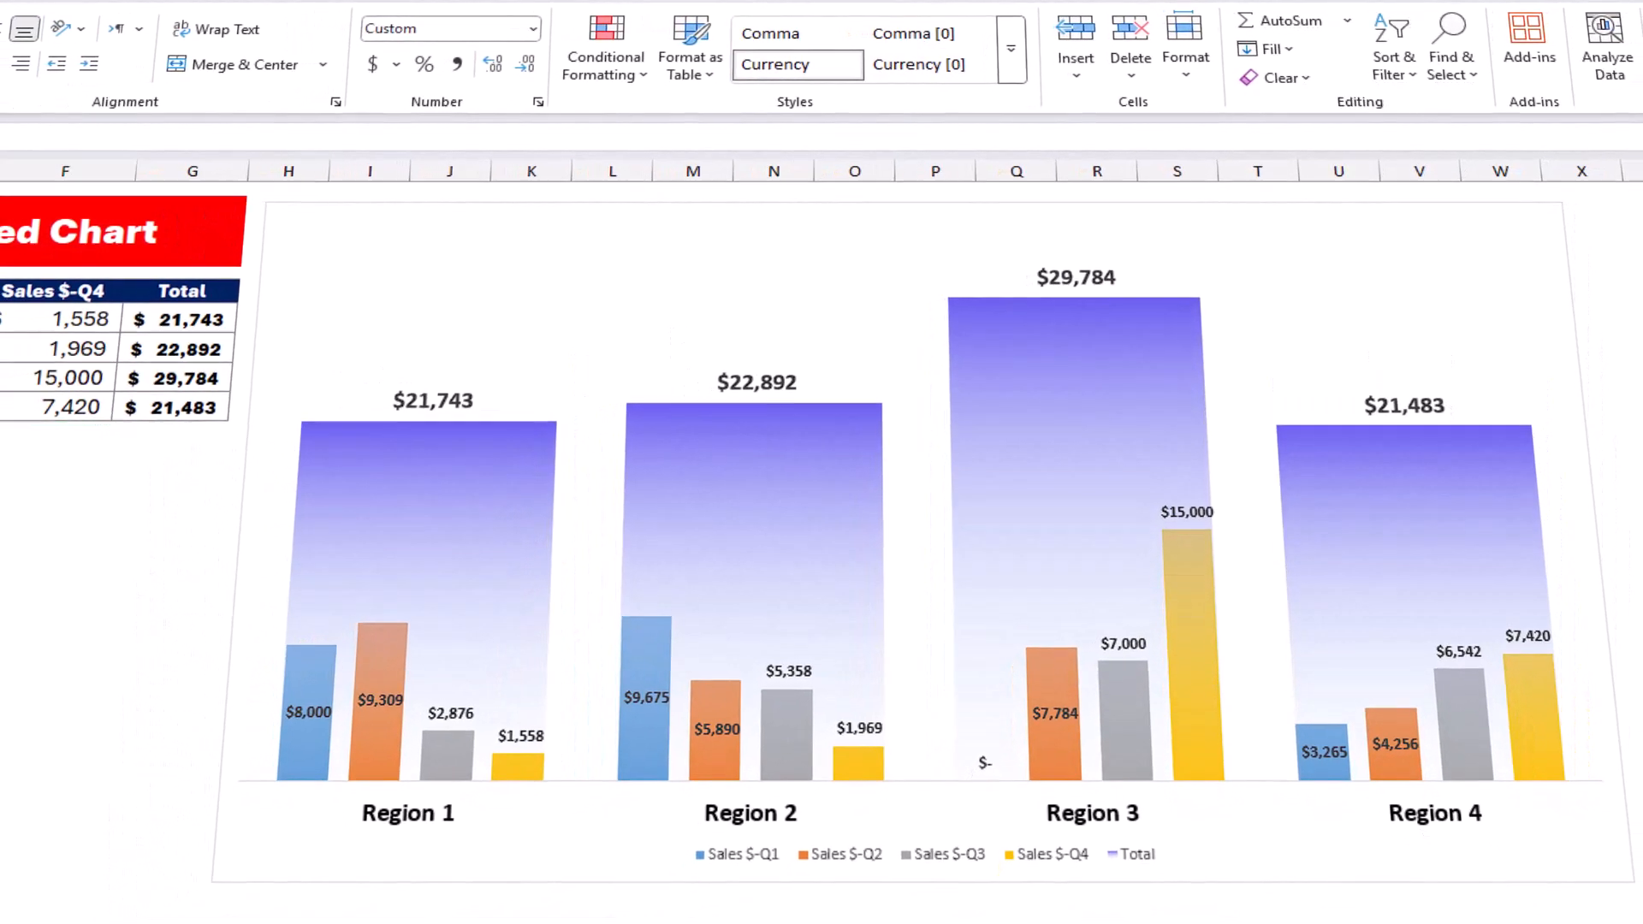
# - Set Region 3's Sales $-Q3 value to 17000 in the sales table
pyautogui.write('17000')
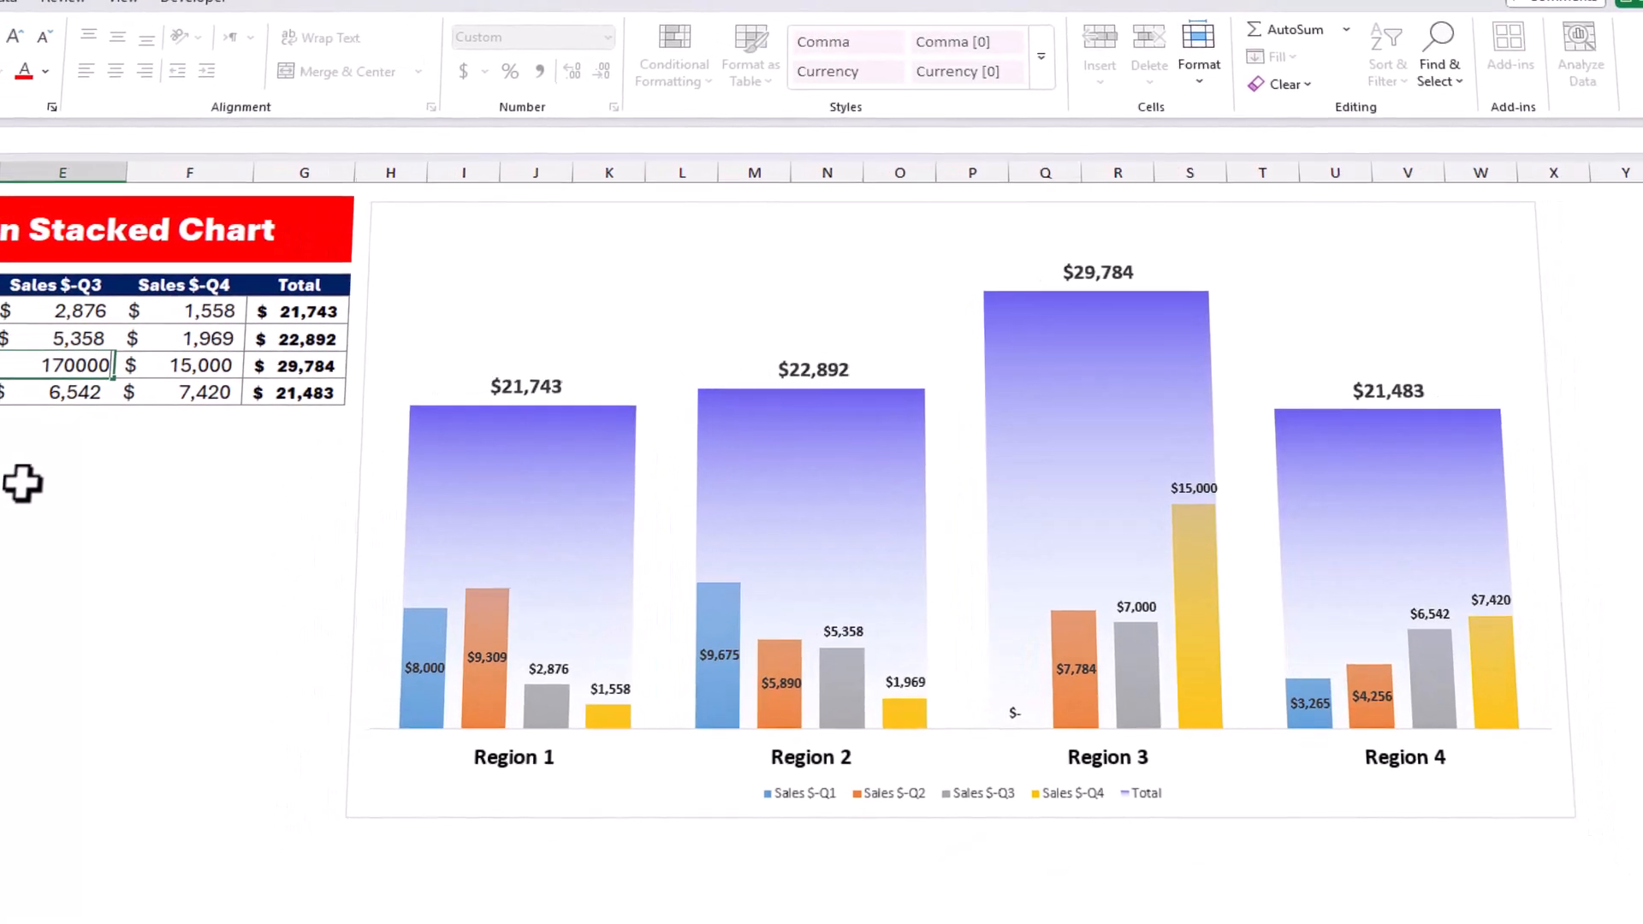
pyautogui.write('0')
pyautogui.press('BackSpace')
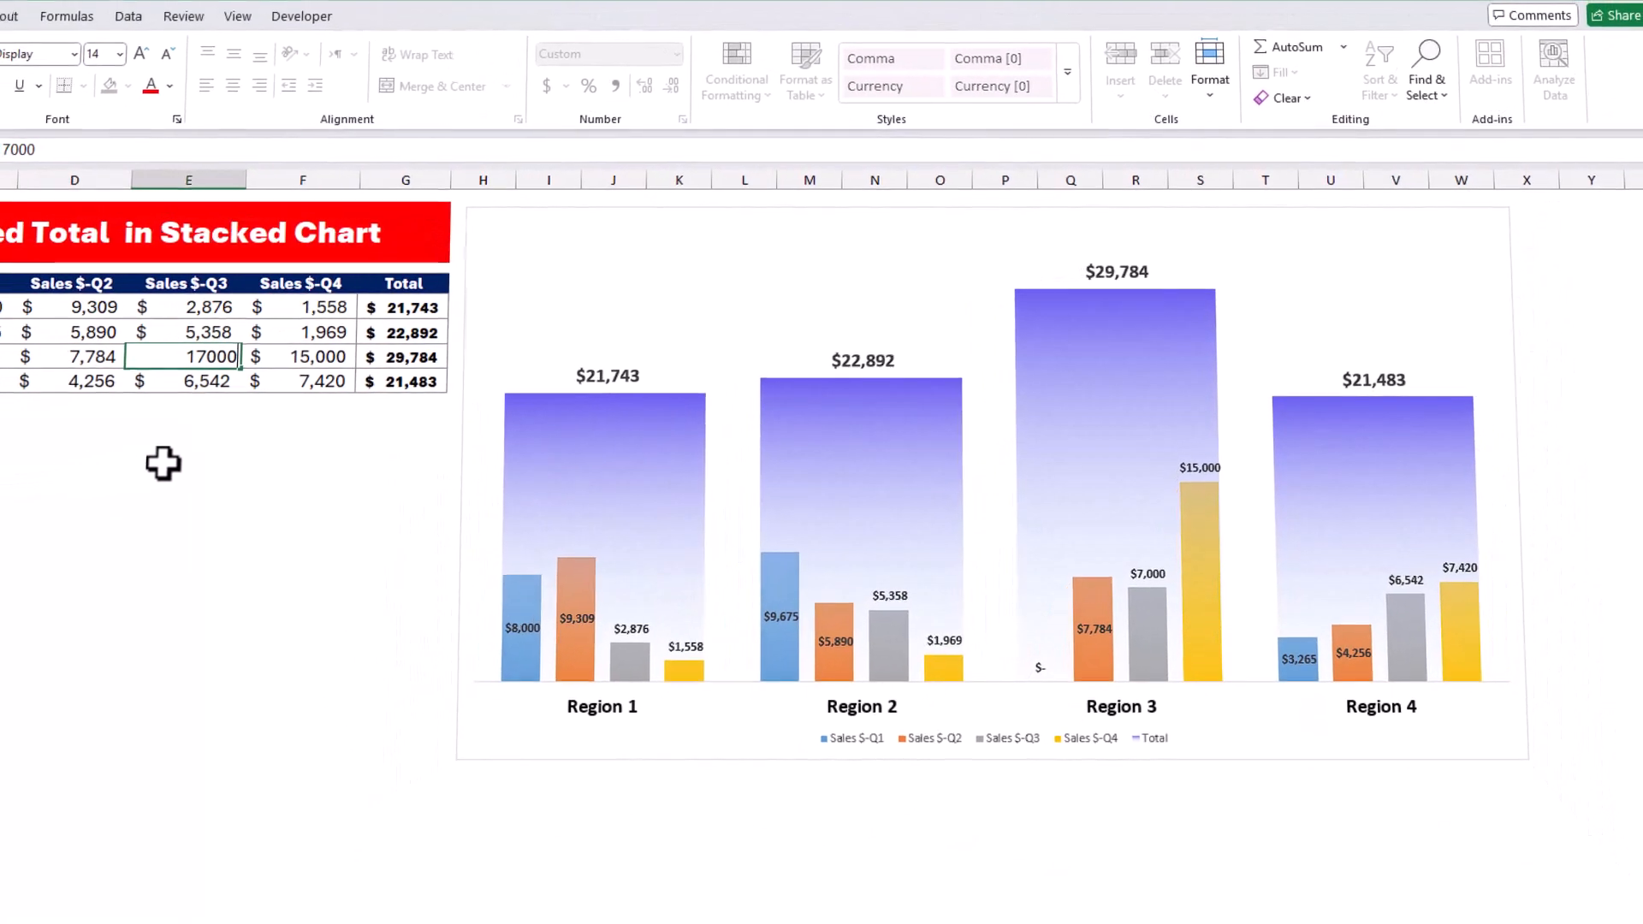
pyautogui.press('Return')
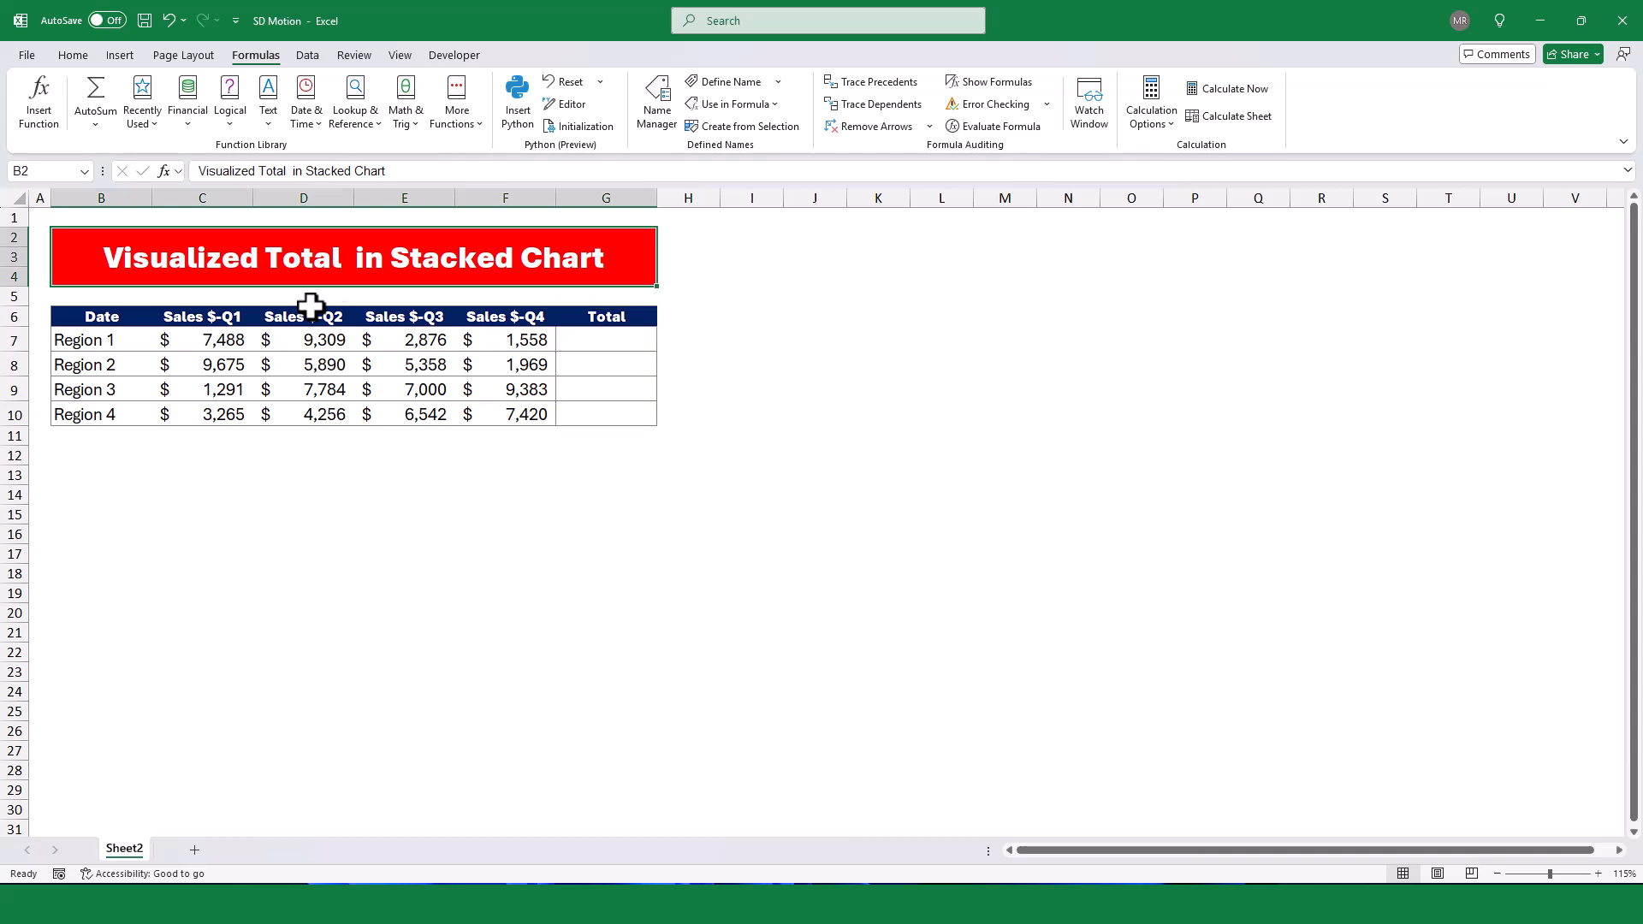
# - Sum the four quarterly sales for every region in the Total column, G7:G10, using AutoSum
pyautogui.moveTo(583, 338); pyautogui.dragTo(582, 412)
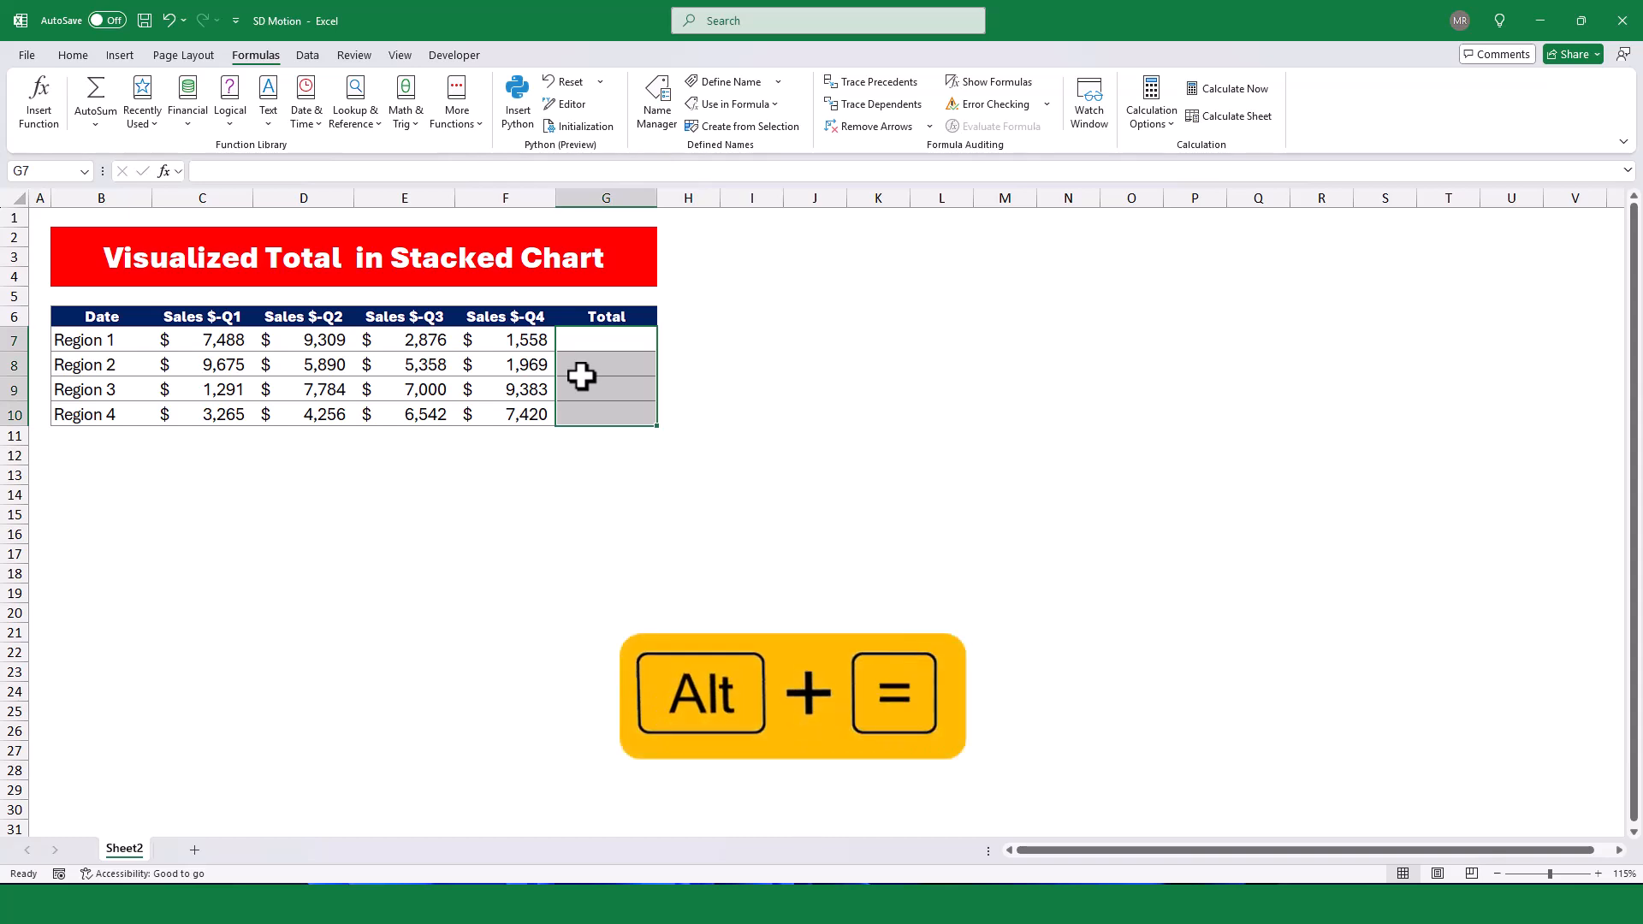
pyautogui.hotkey('alt', '=')
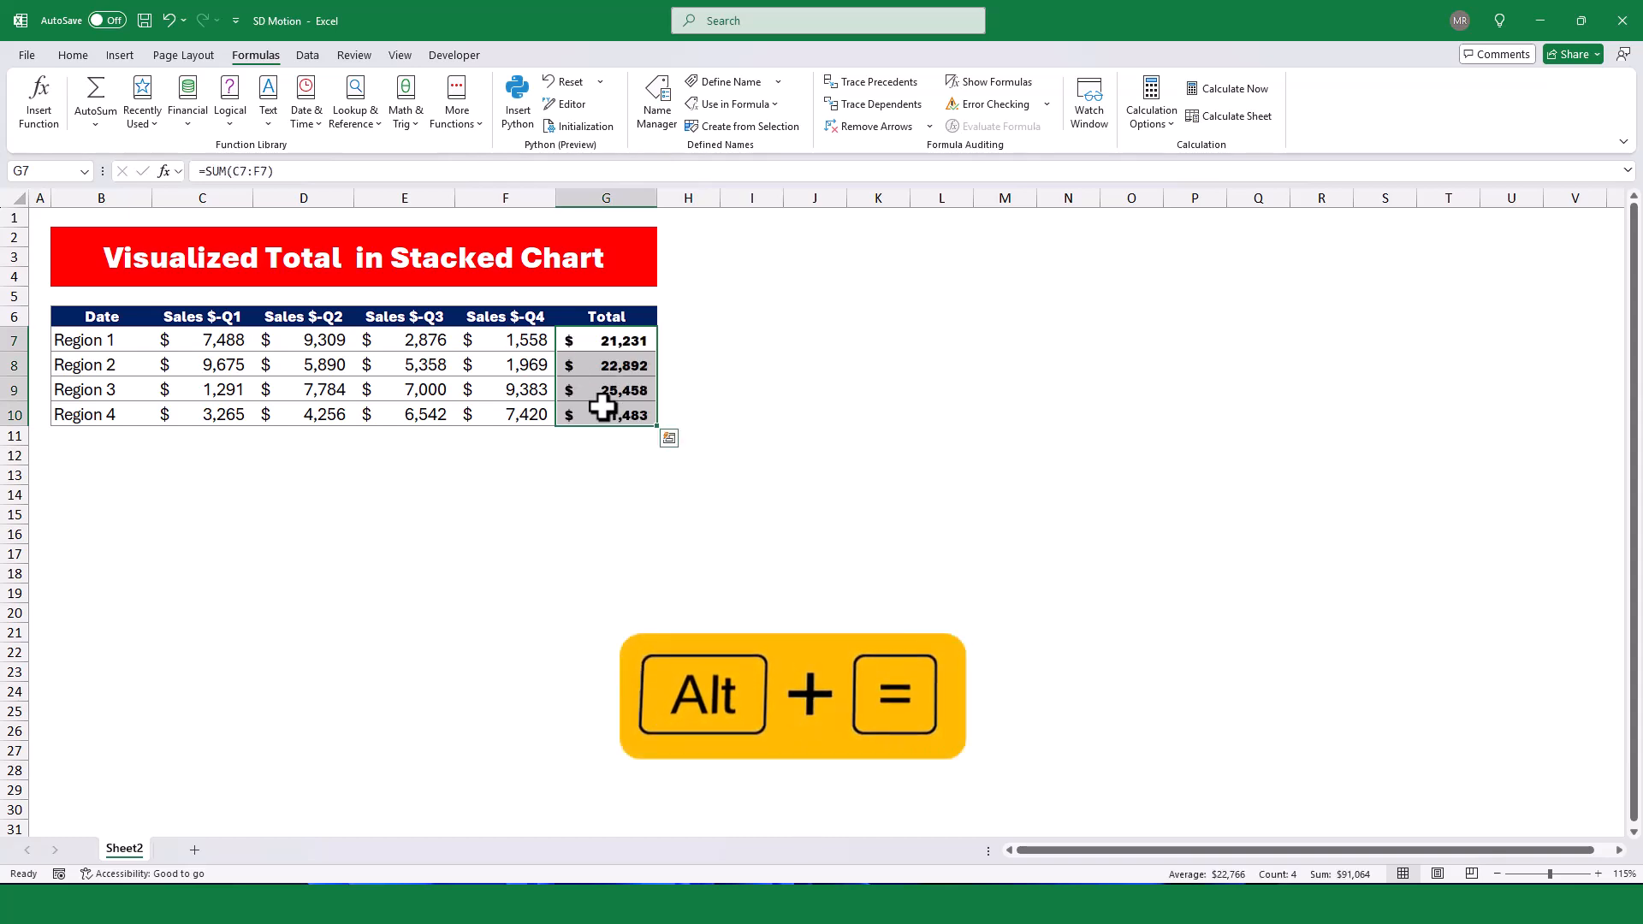
pyautogui.click(646, 535)
pyautogui.click(612, 494)
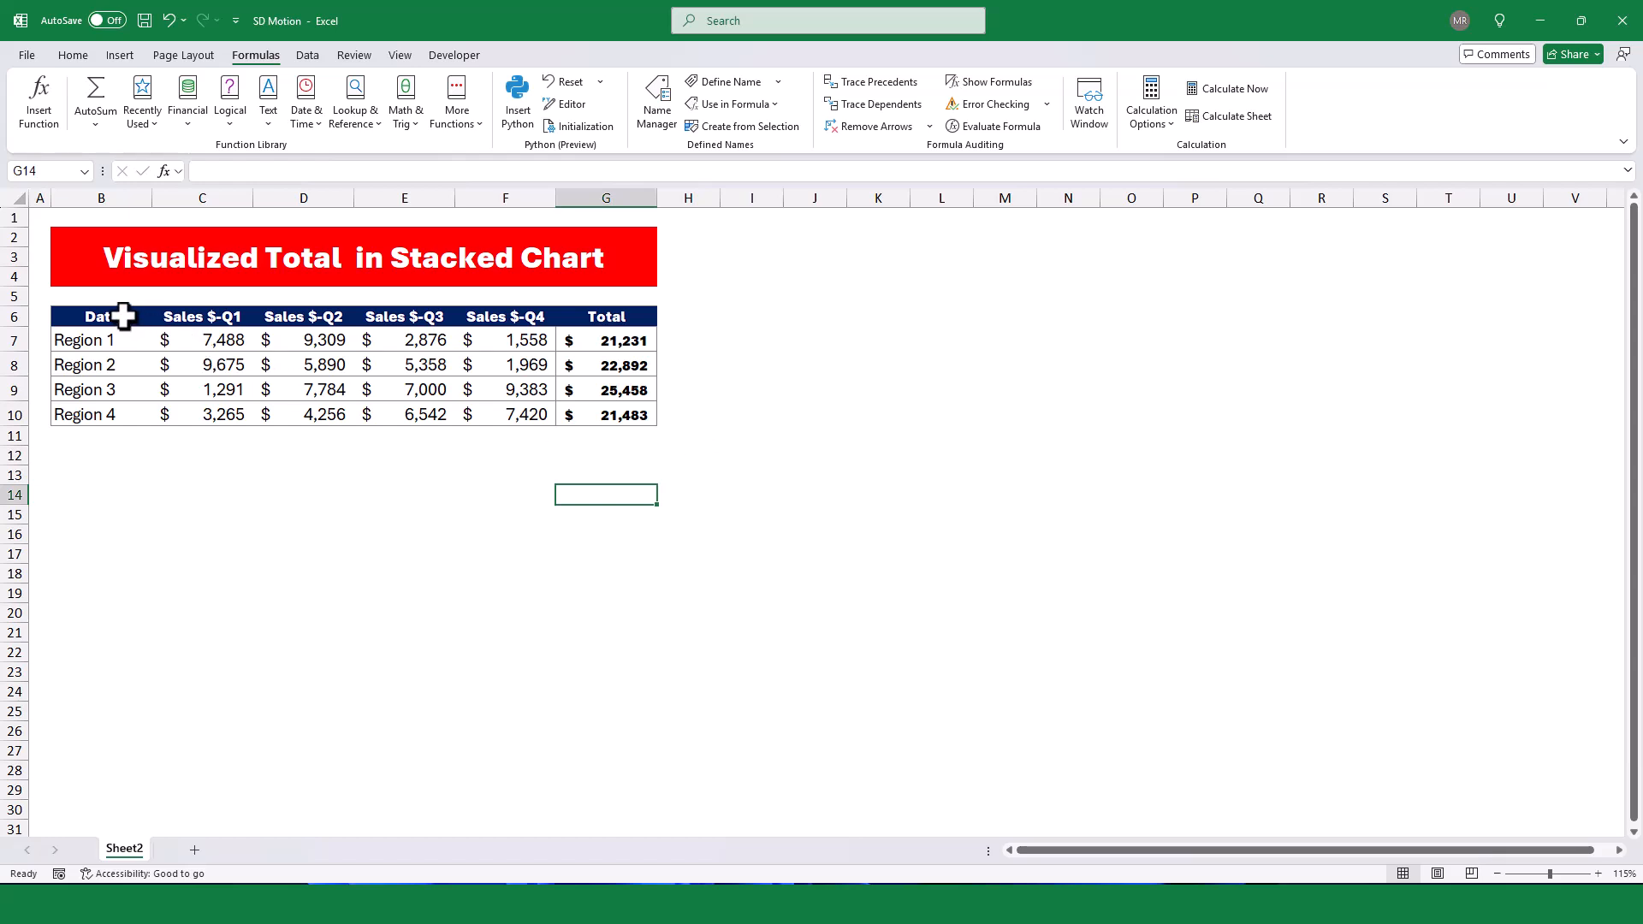
# - Insert a 2-D clustered column chart from the whole table including headers and totals, B6:G10
pyautogui.moveTo(124, 317); pyautogui.dragTo(634, 419)
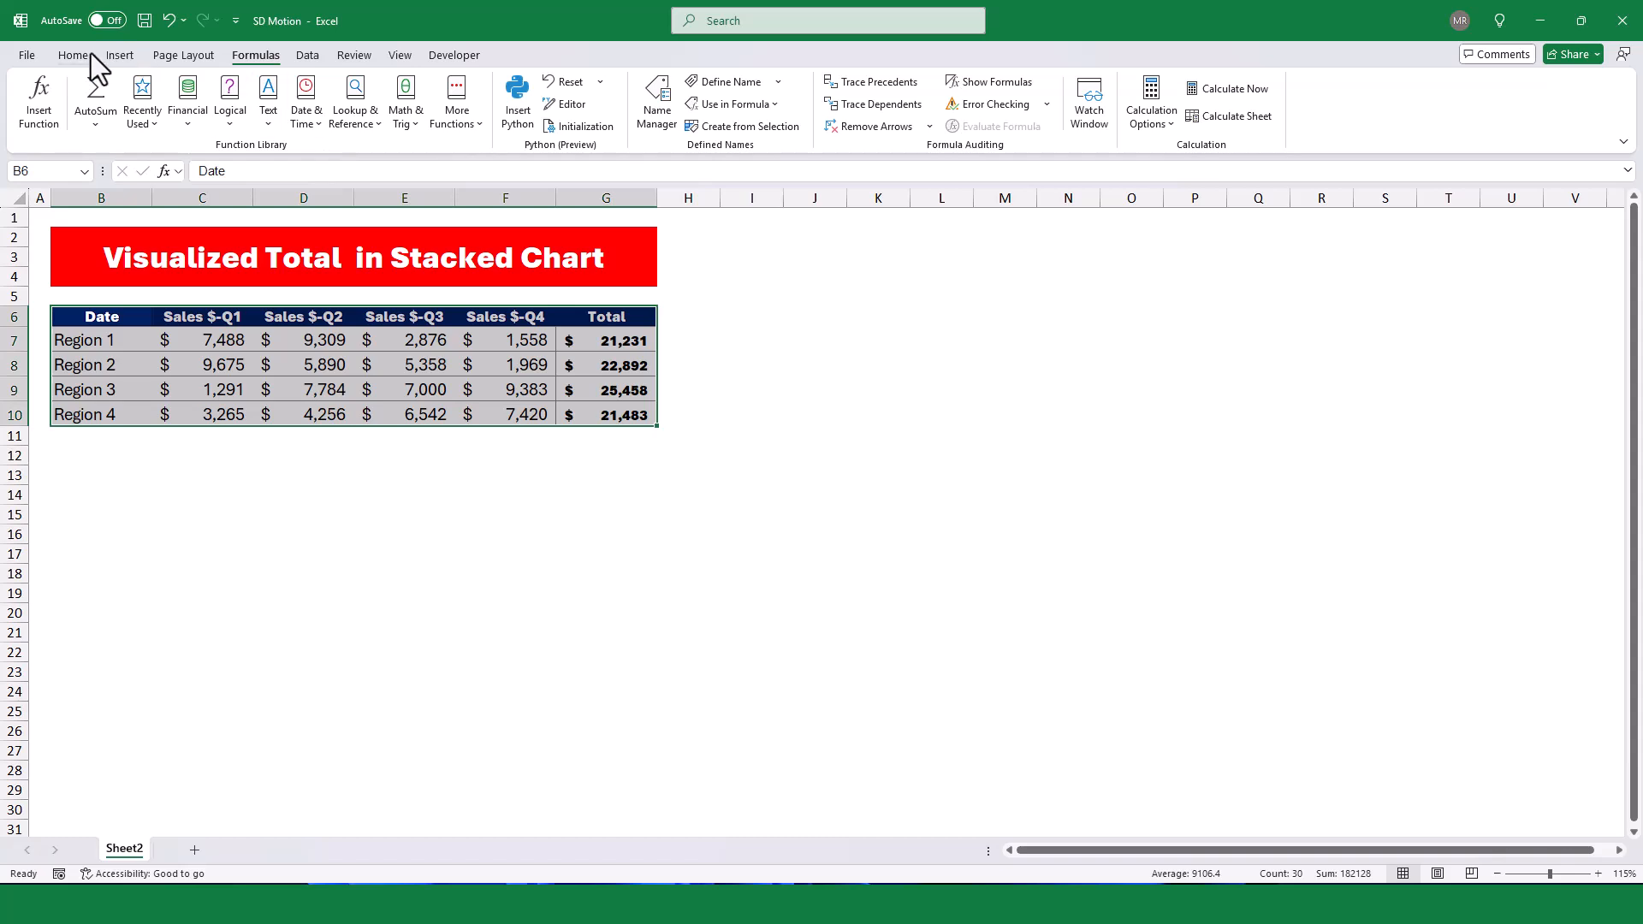
pyautogui.click(128, 54)
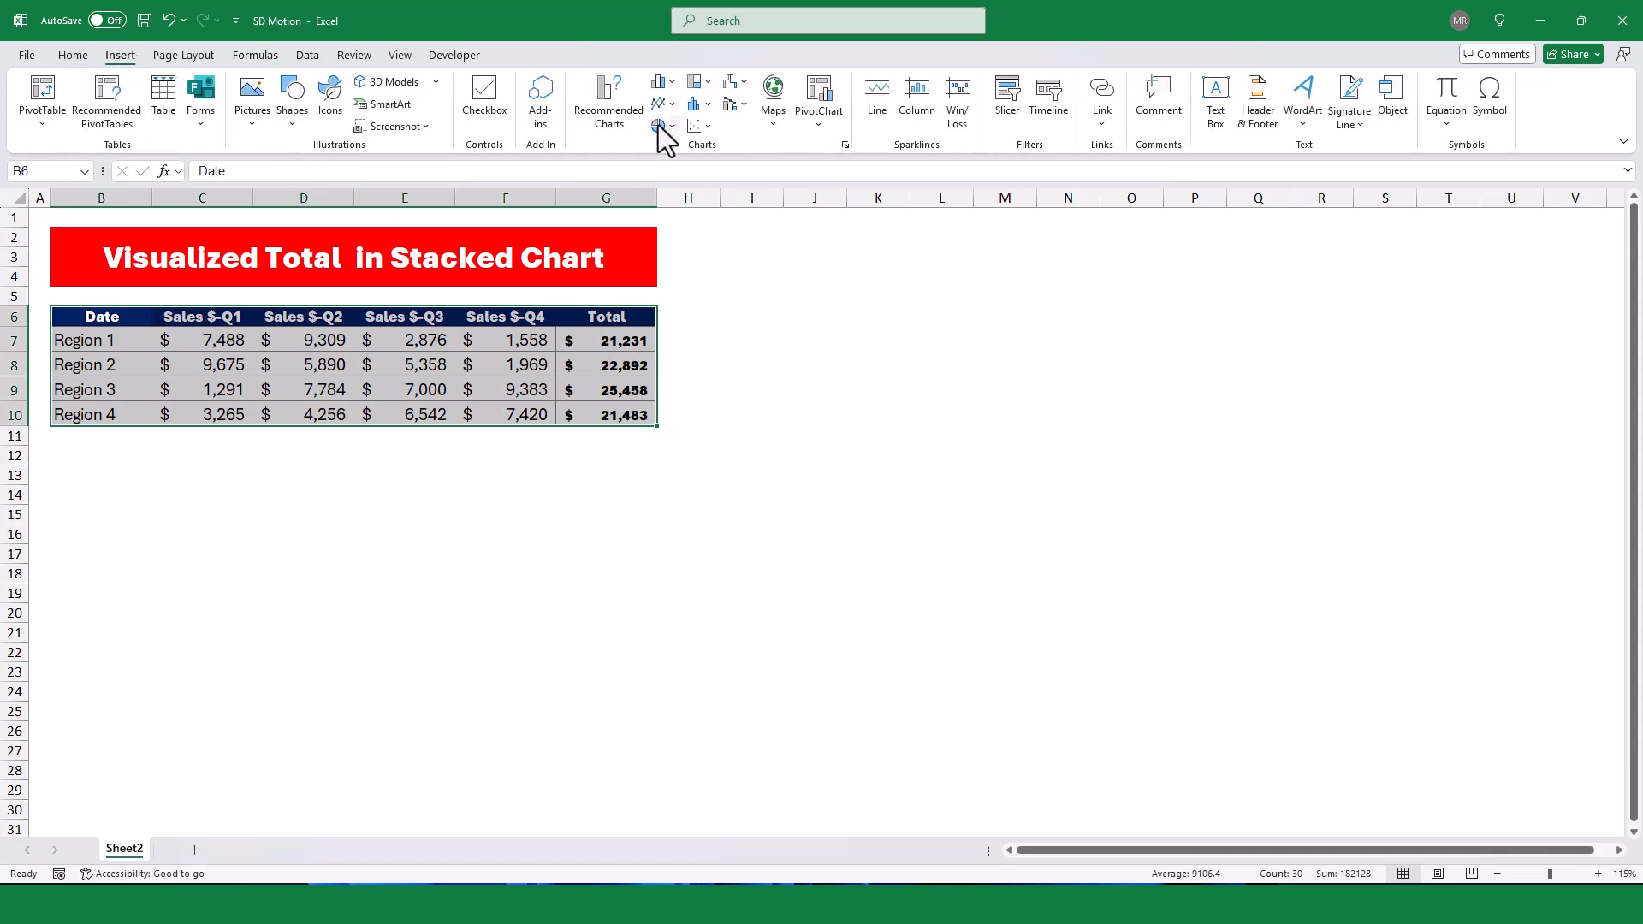
pyautogui.click(669, 83)
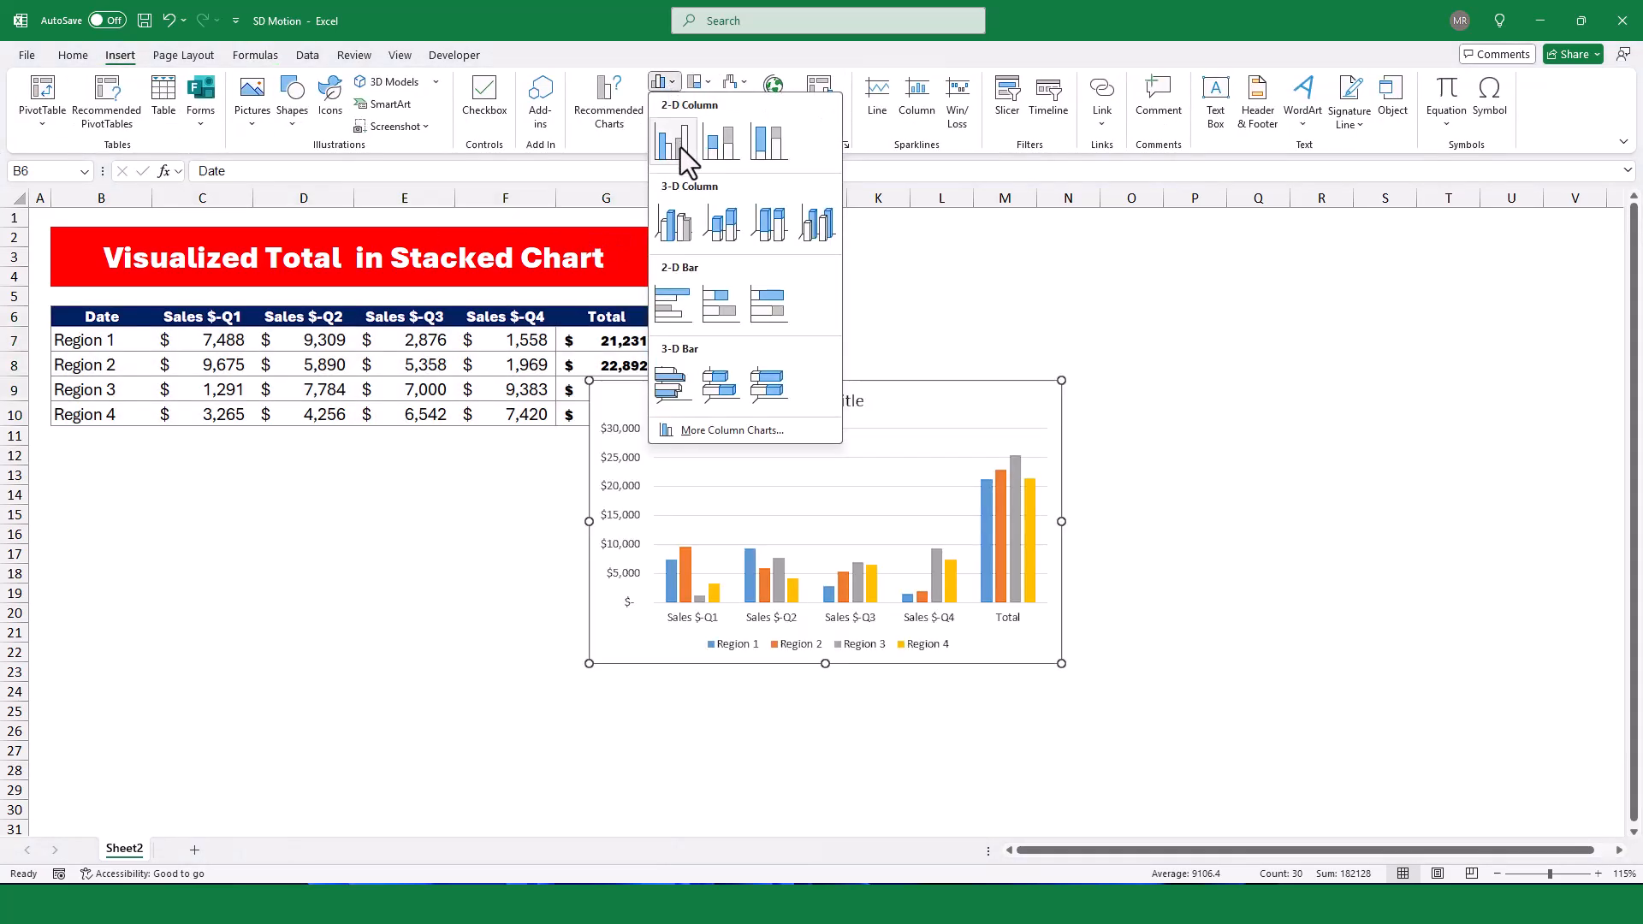
pyautogui.click(681, 148)
# - Place the chart beside the table at a larger size and switch its rows and columns so the regions form the categories
pyautogui.moveTo(737, 385); pyautogui.dragTo(840, 255)
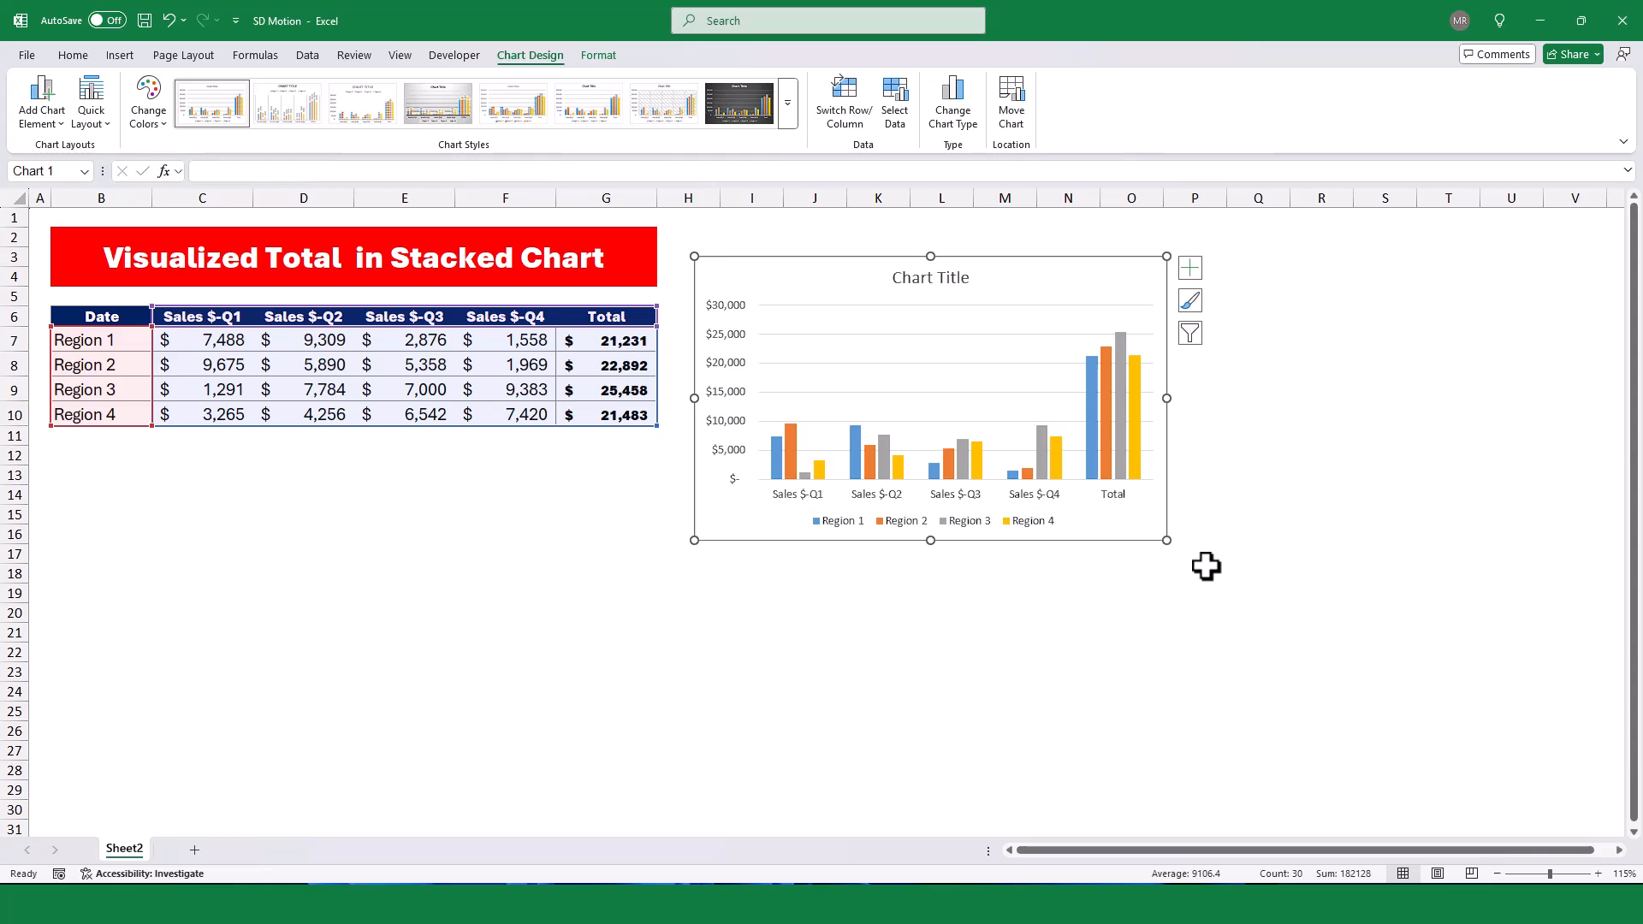
pyautogui.moveTo(1167, 541); pyautogui.dragTo(1497, 678)
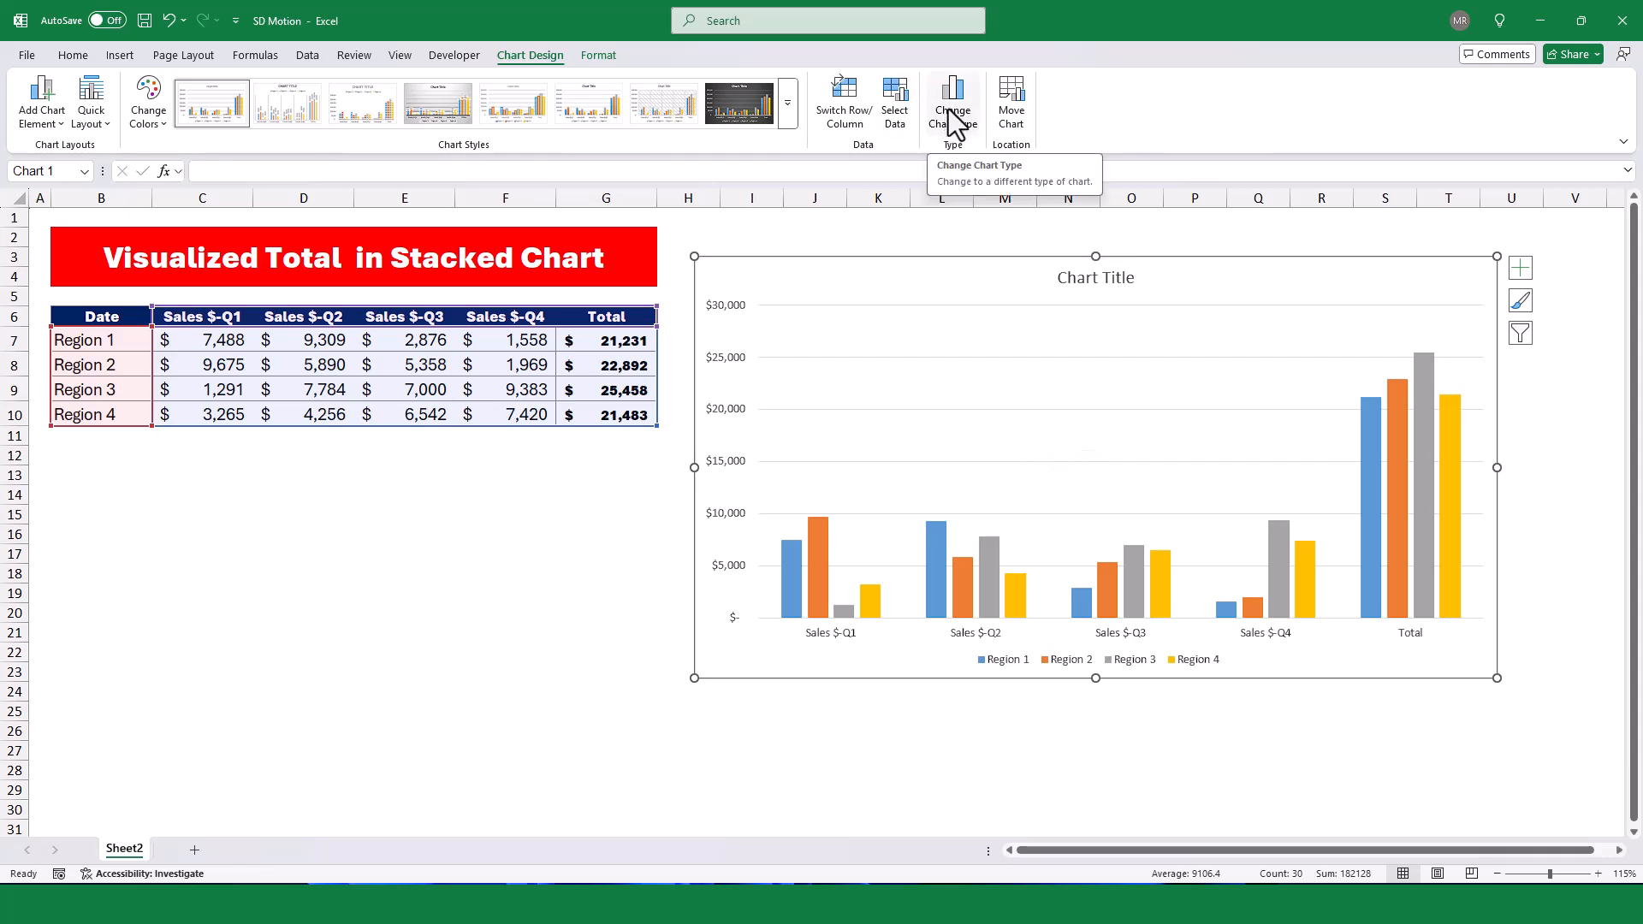
pyautogui.click(838, 113)
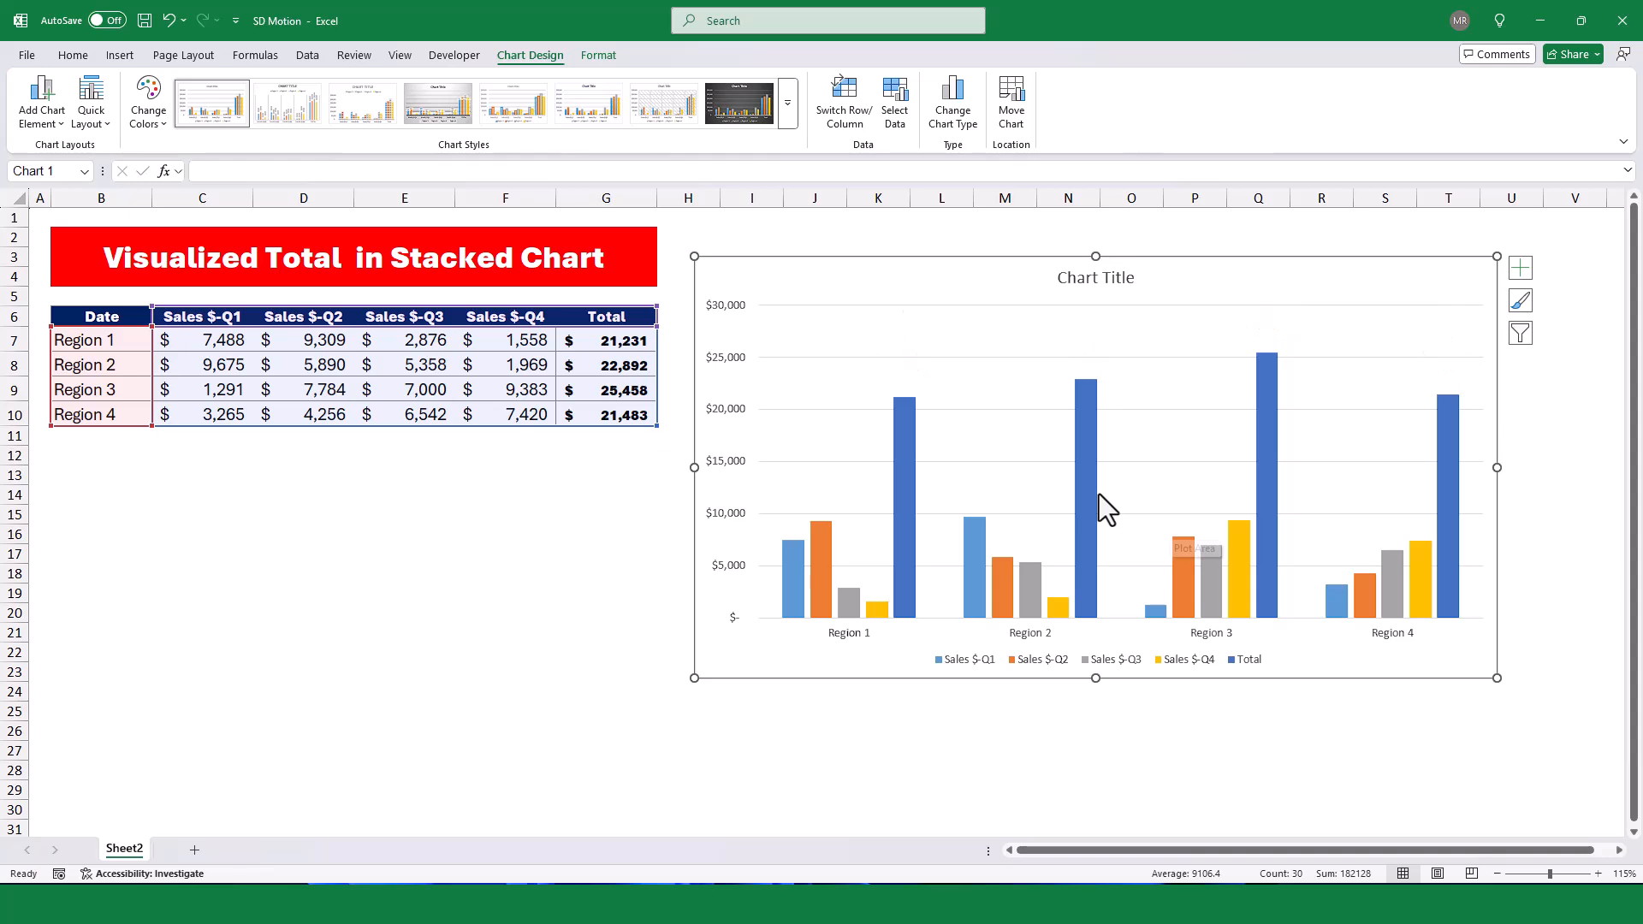
# - Delete the vertical axis and the chart title from the column chart
pyautogui.click(725, 468)
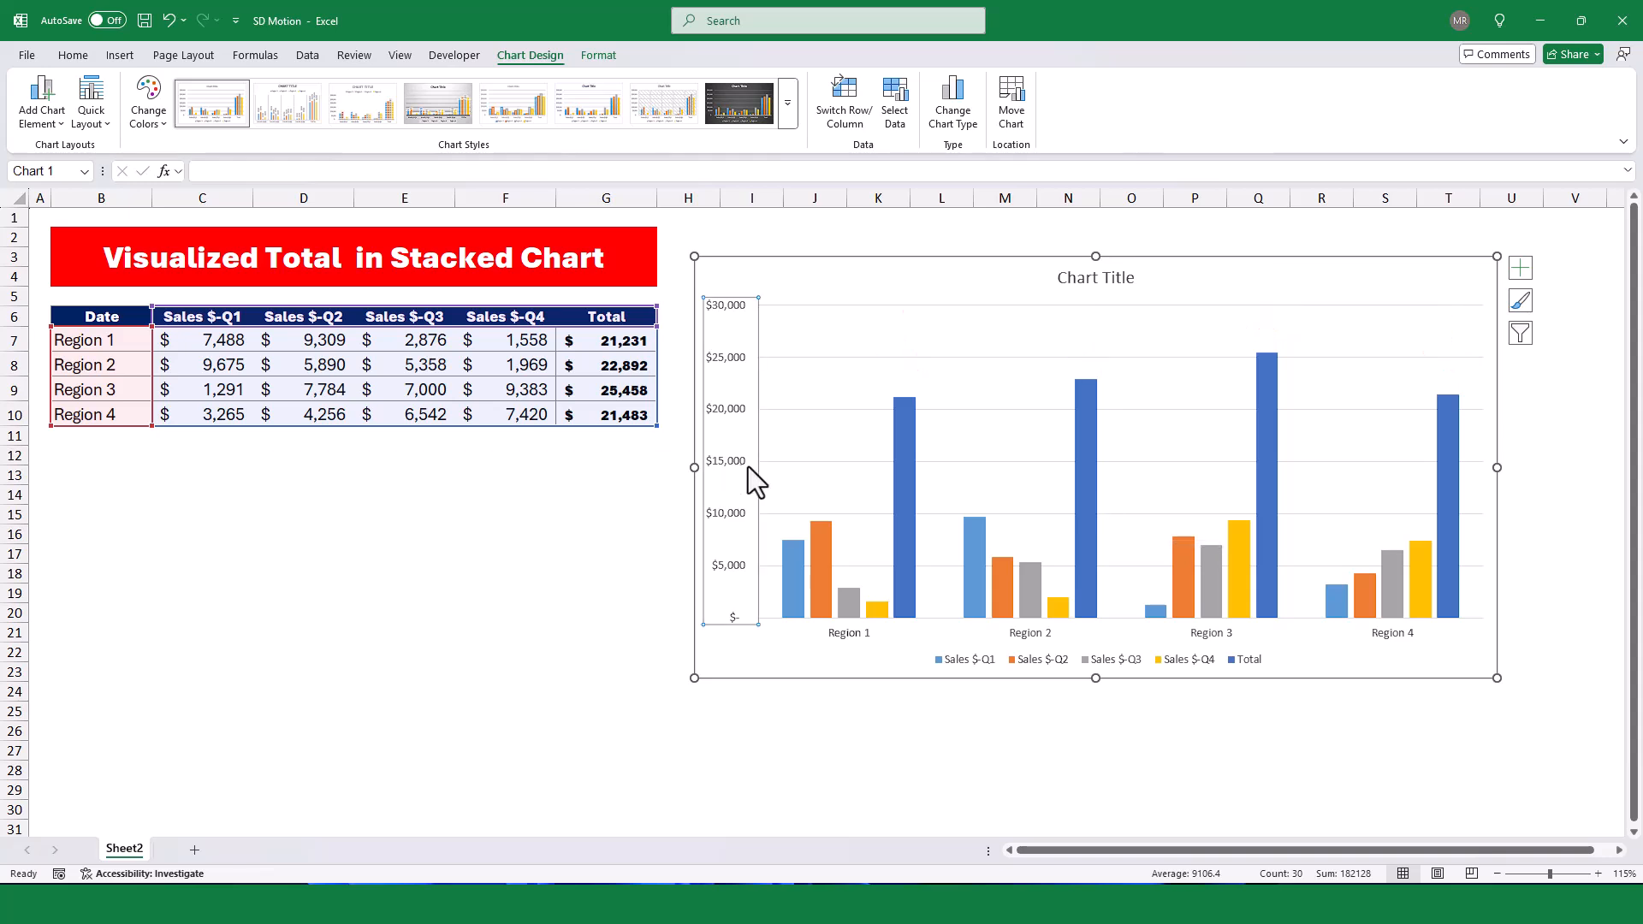
pyautogui.press('Delete')
pyautogui.click(1097, 282)
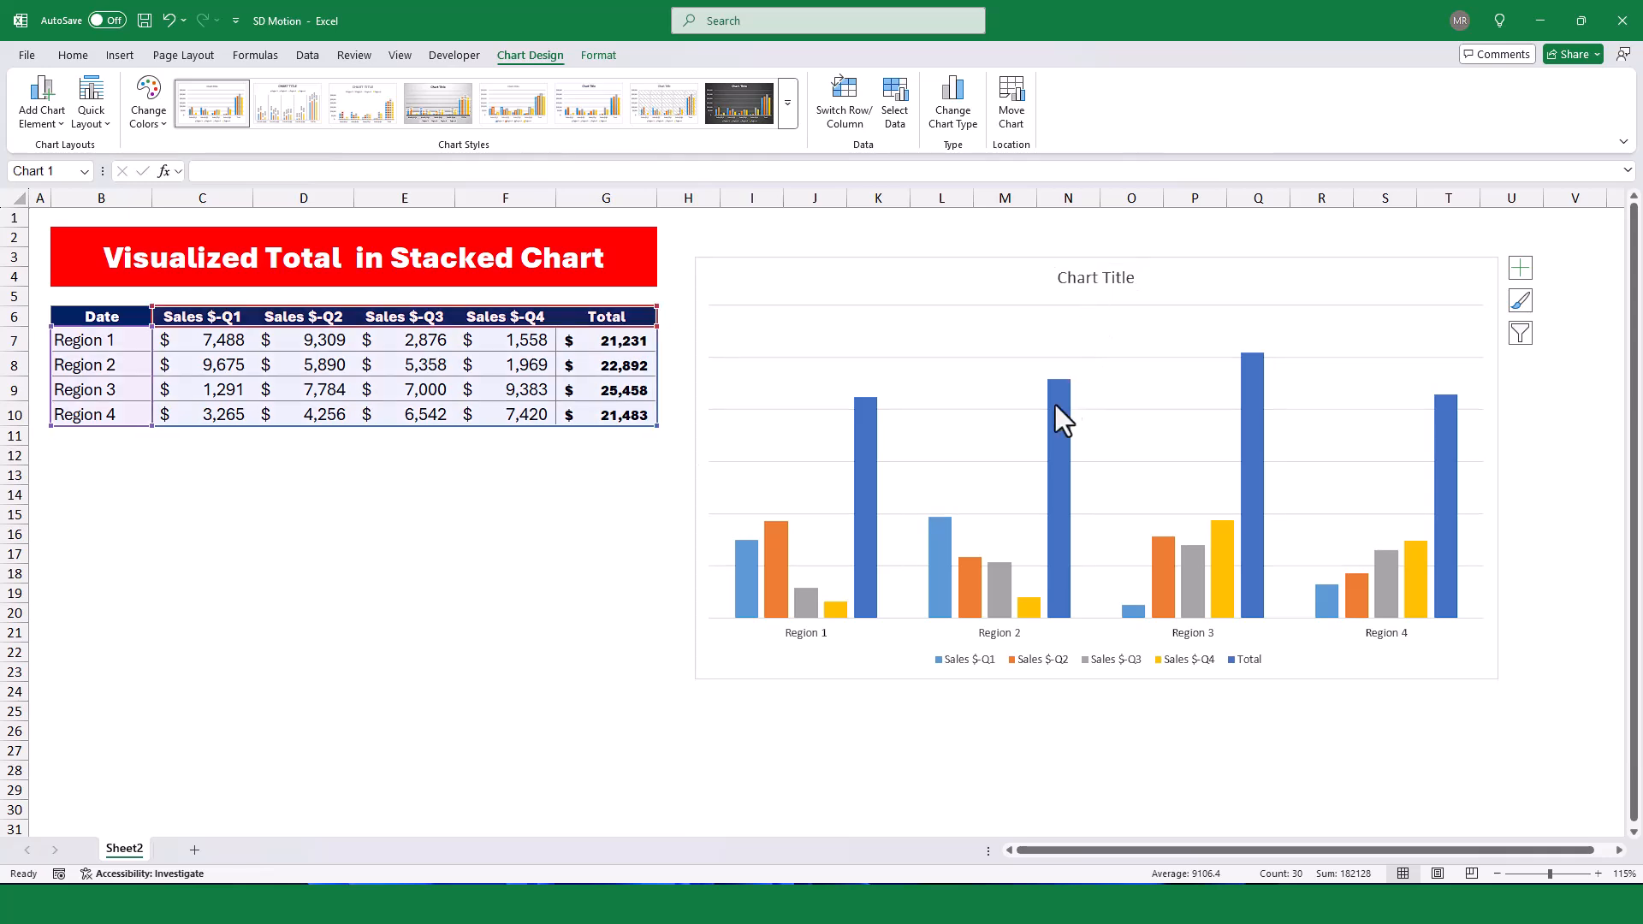
pyautogui.press('Delete')
# - Change the chart to a custom combination with the Total series as clustered columns on the secondary axis
pyautogui.click(873, 444)
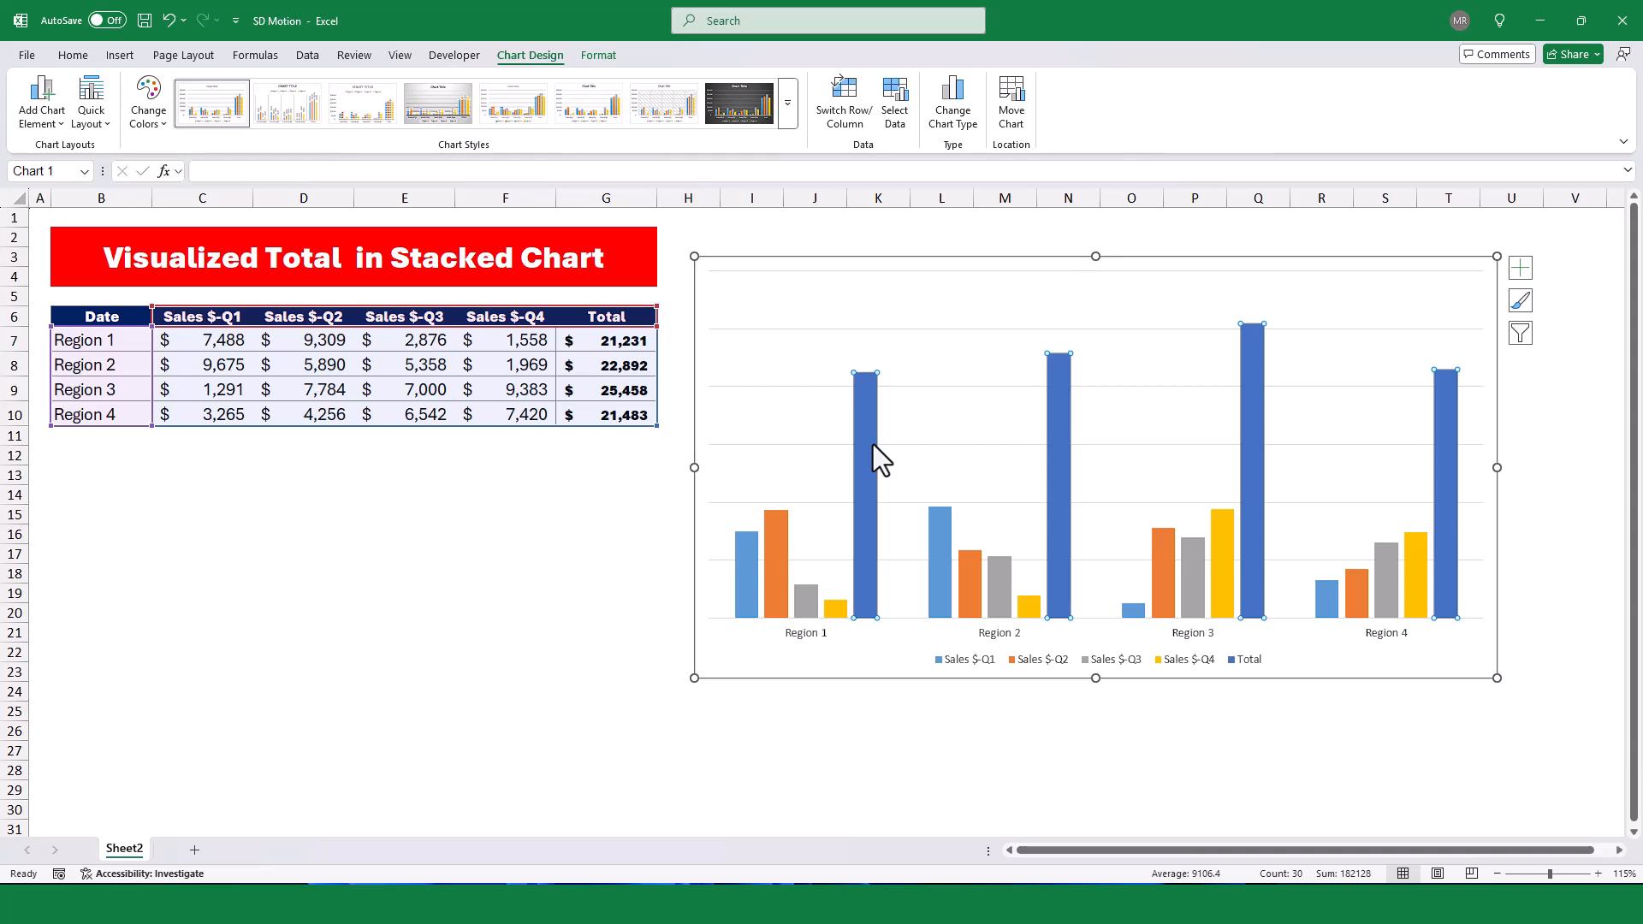
pyautogui.click(957, 113)
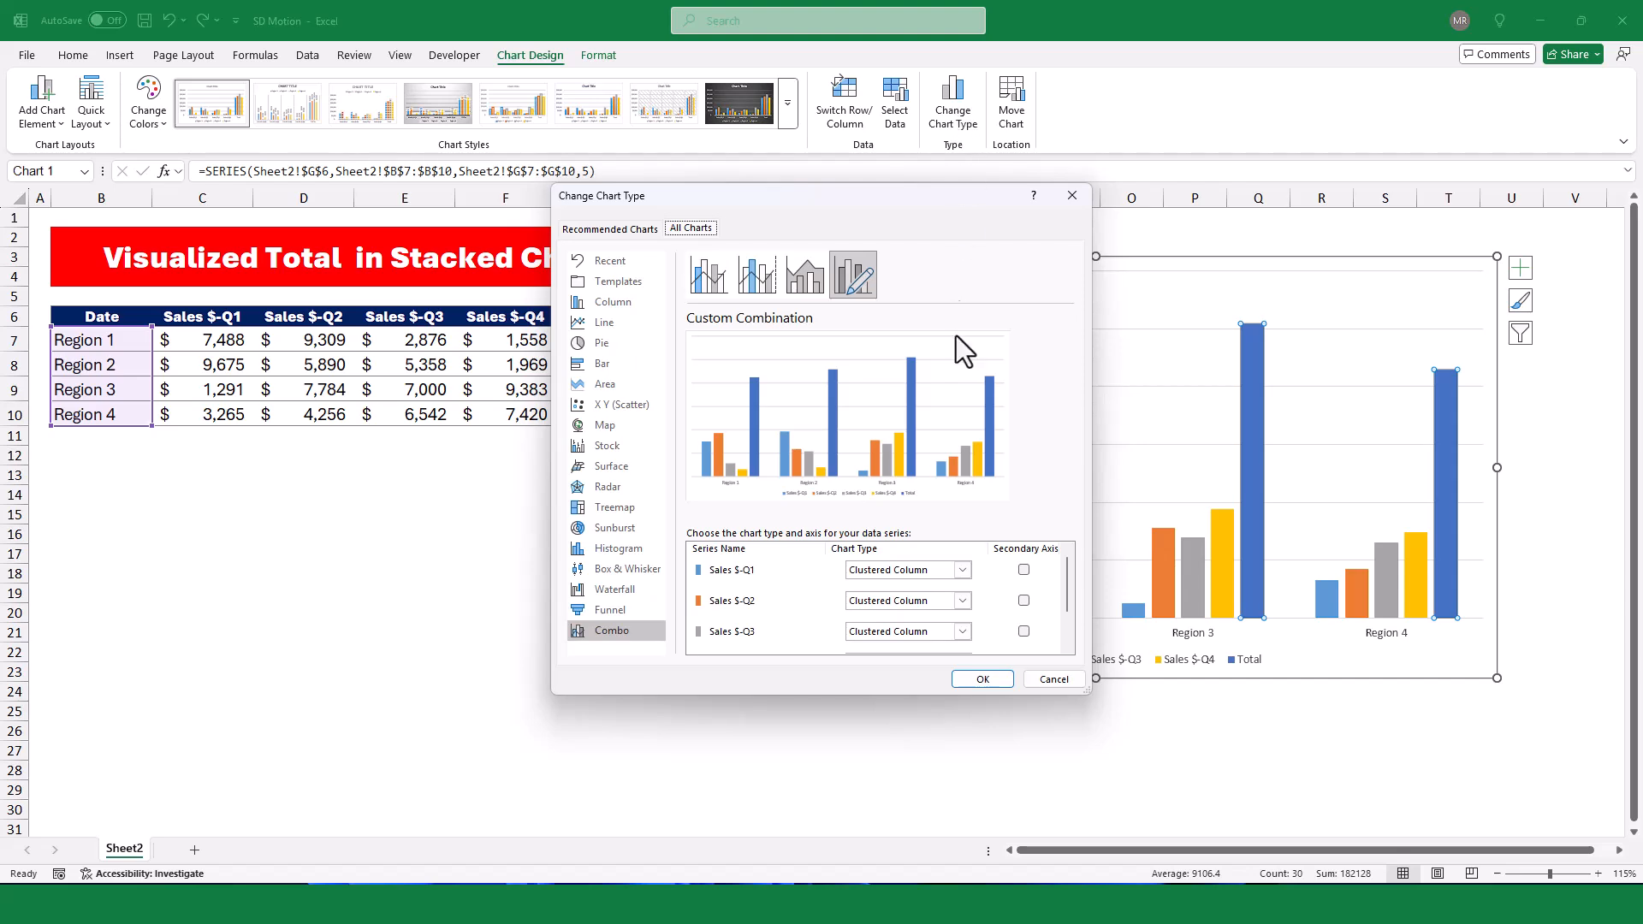
pyautogui.scroll(-2, 952, 640)
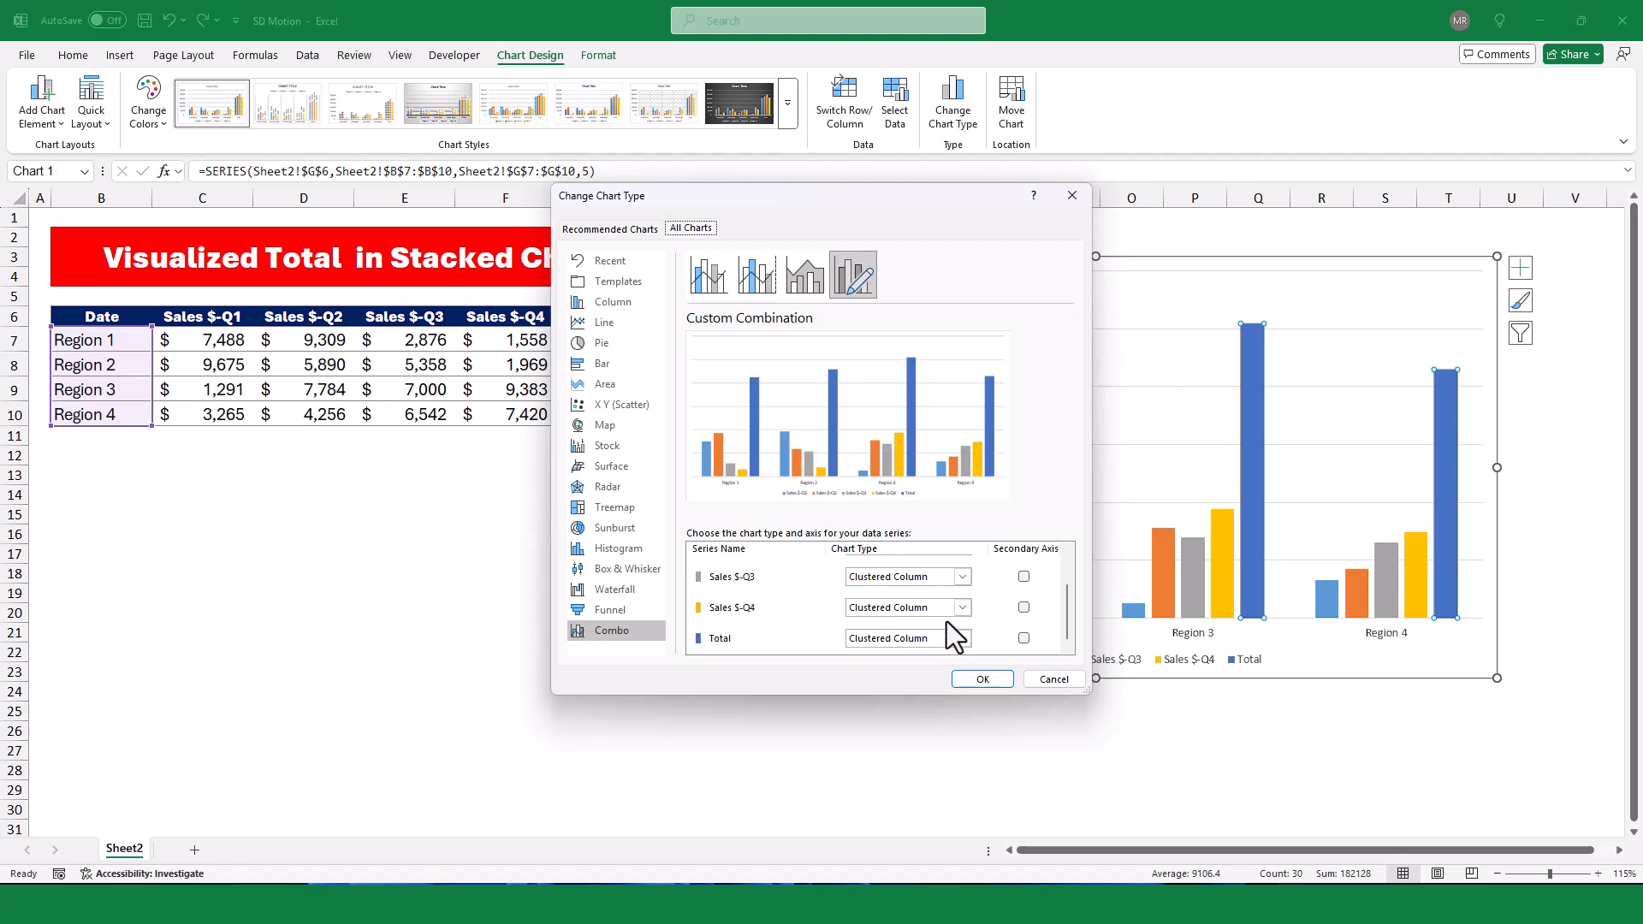
pyautogui.click(1024, 642)
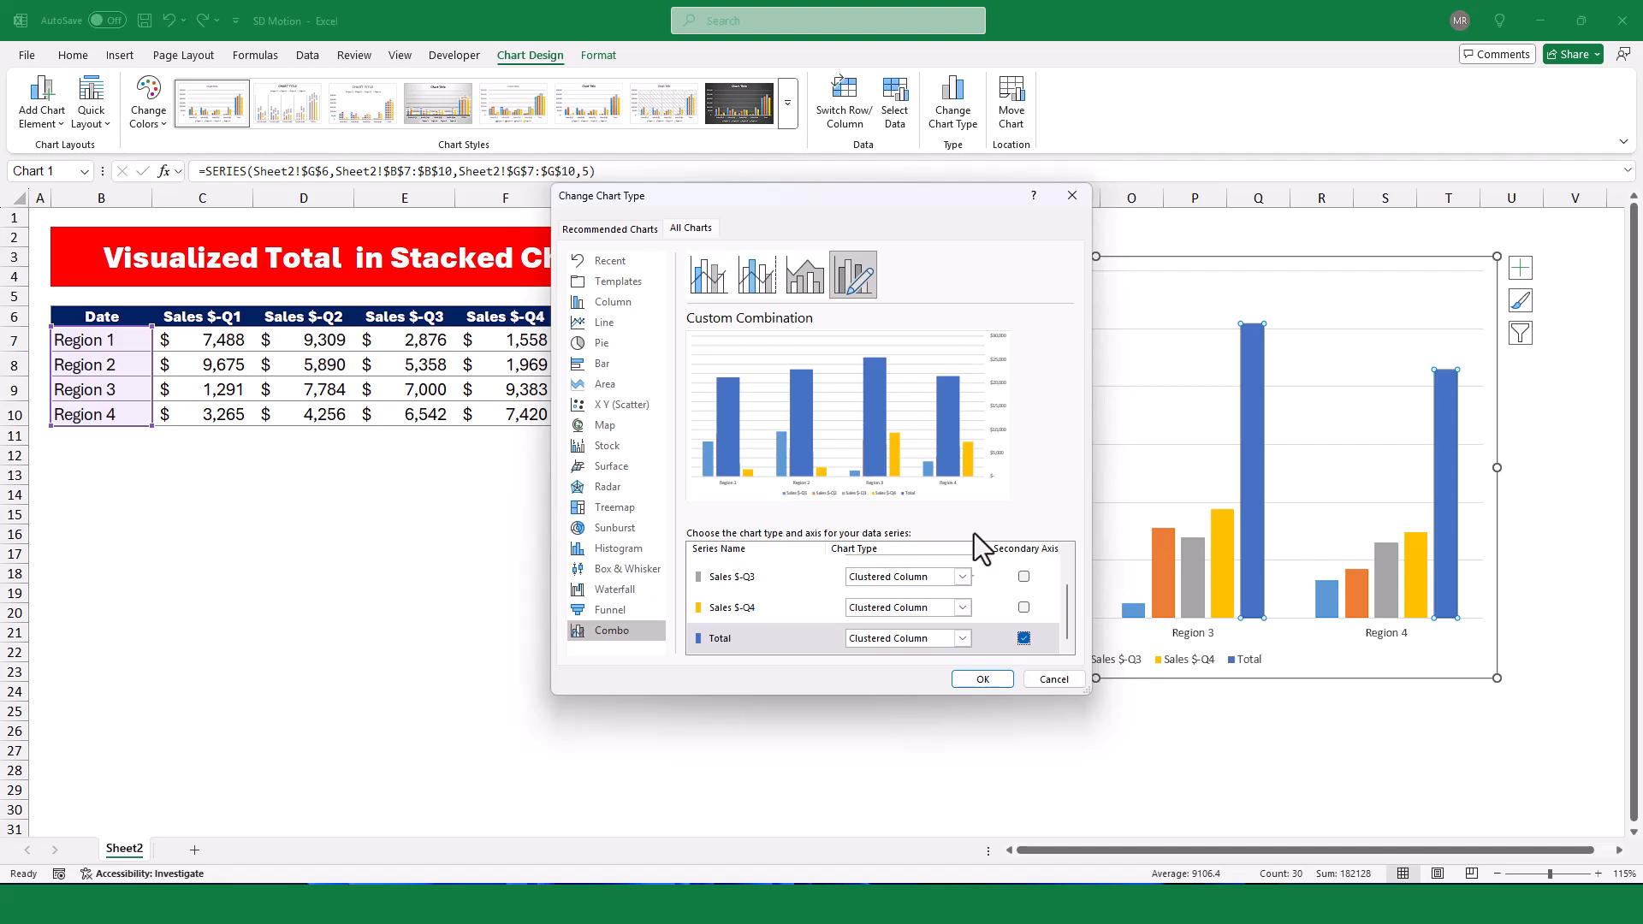
pyautogui.click(982, 681)
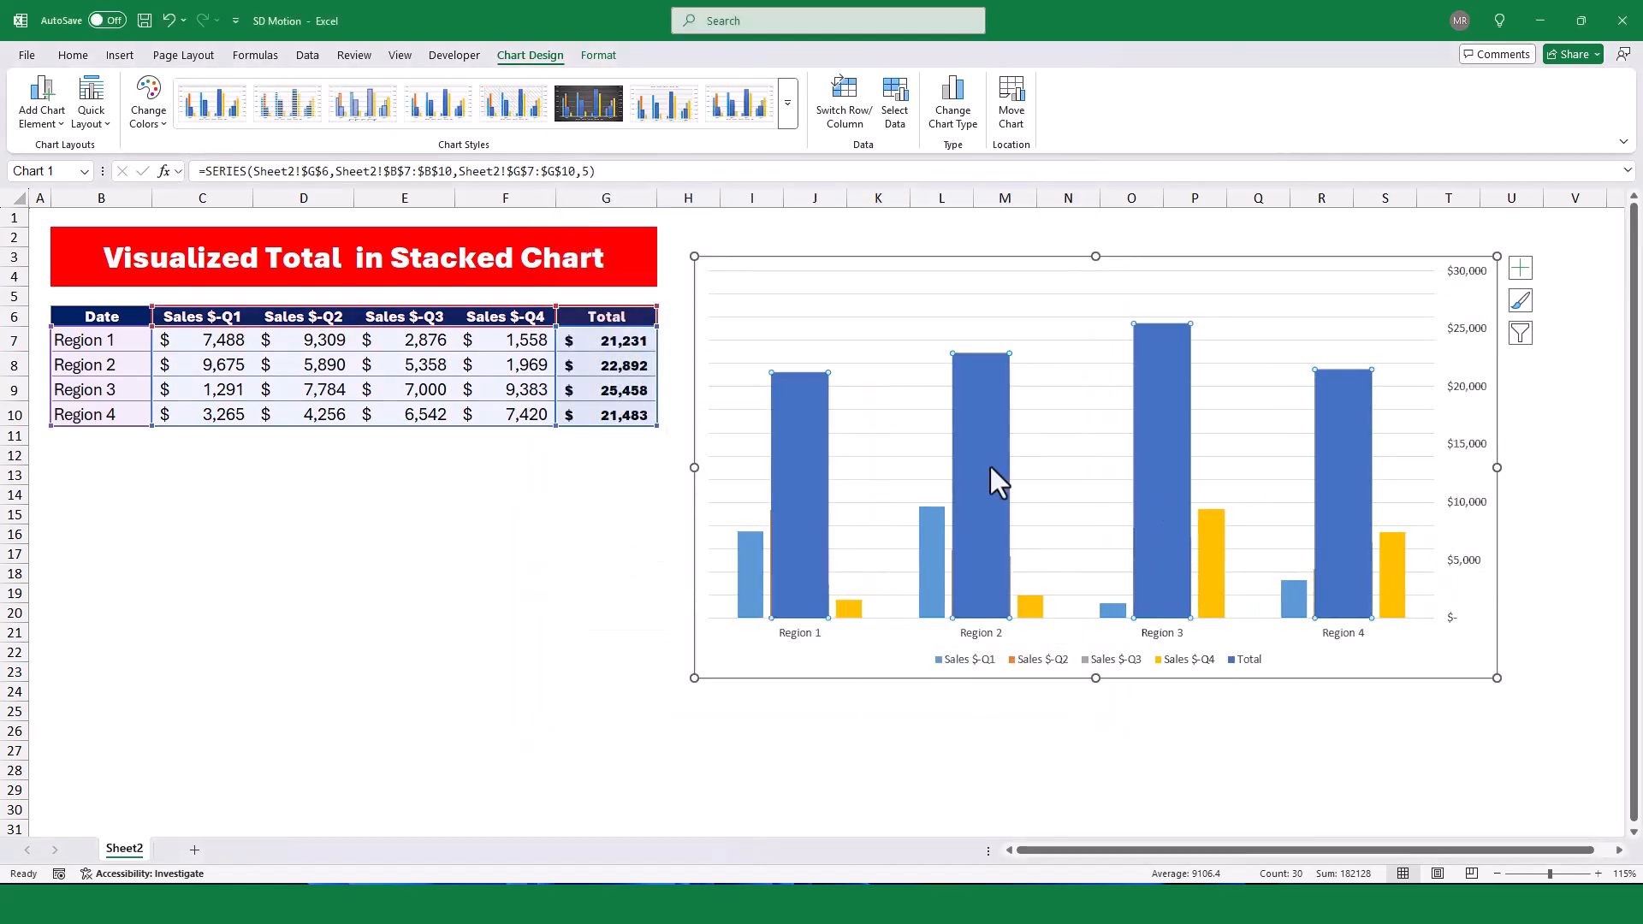
# - Delete the secondary vertical axis and give the Total series columns a gradient fill
pyautogui.click(815, 428)
pyautogui.click(599, 56)
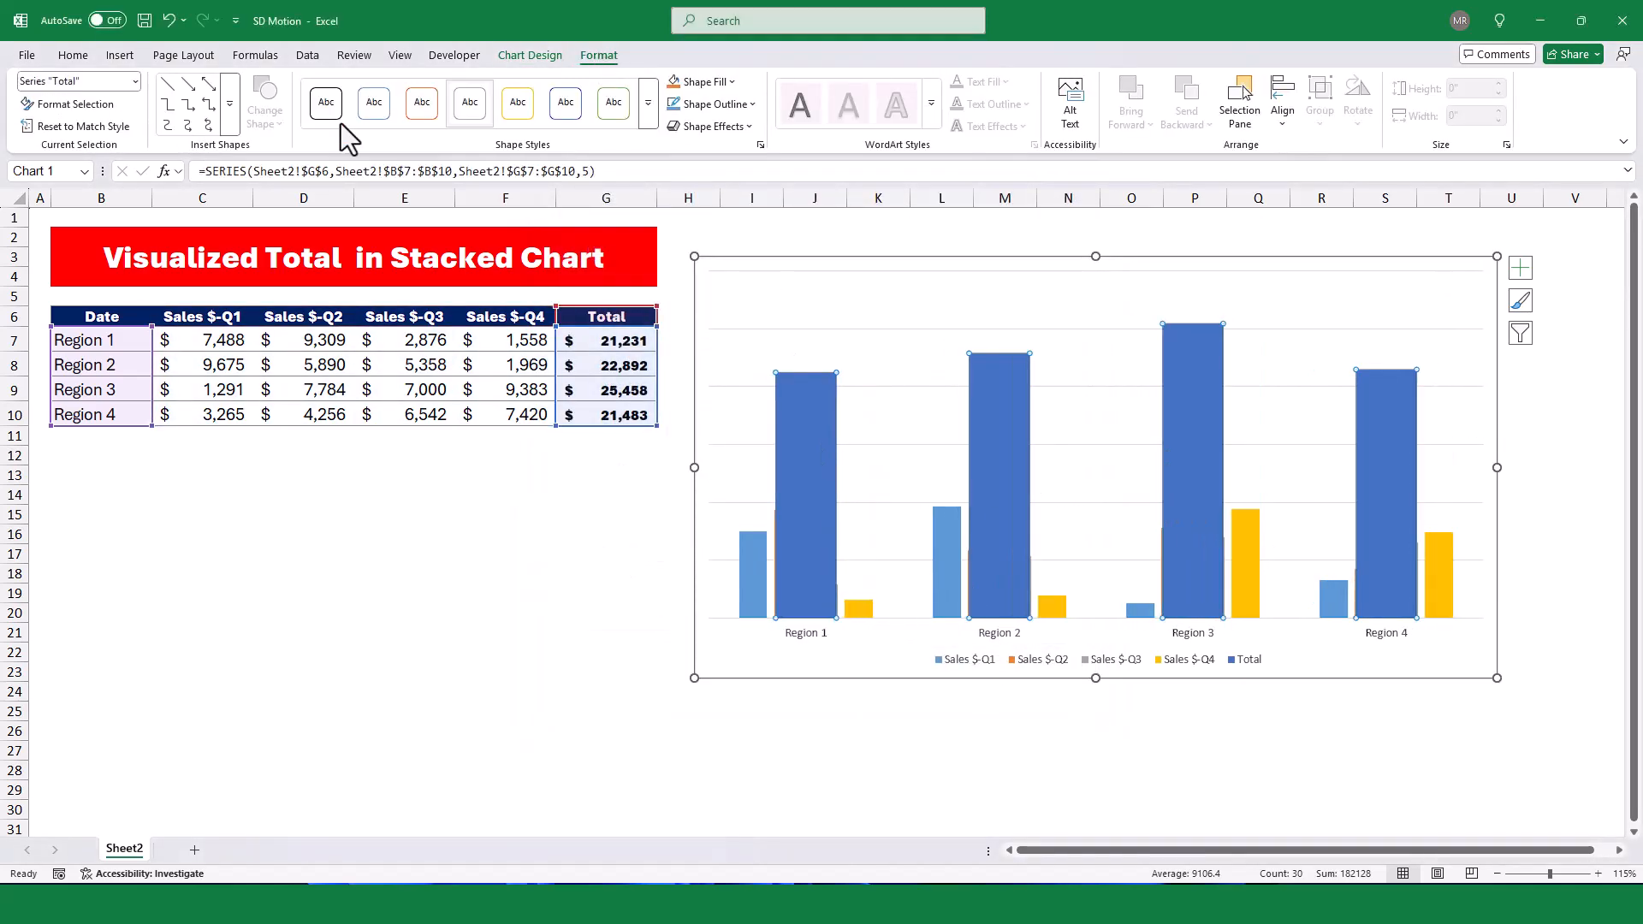
pyautogui.click(76, 104)
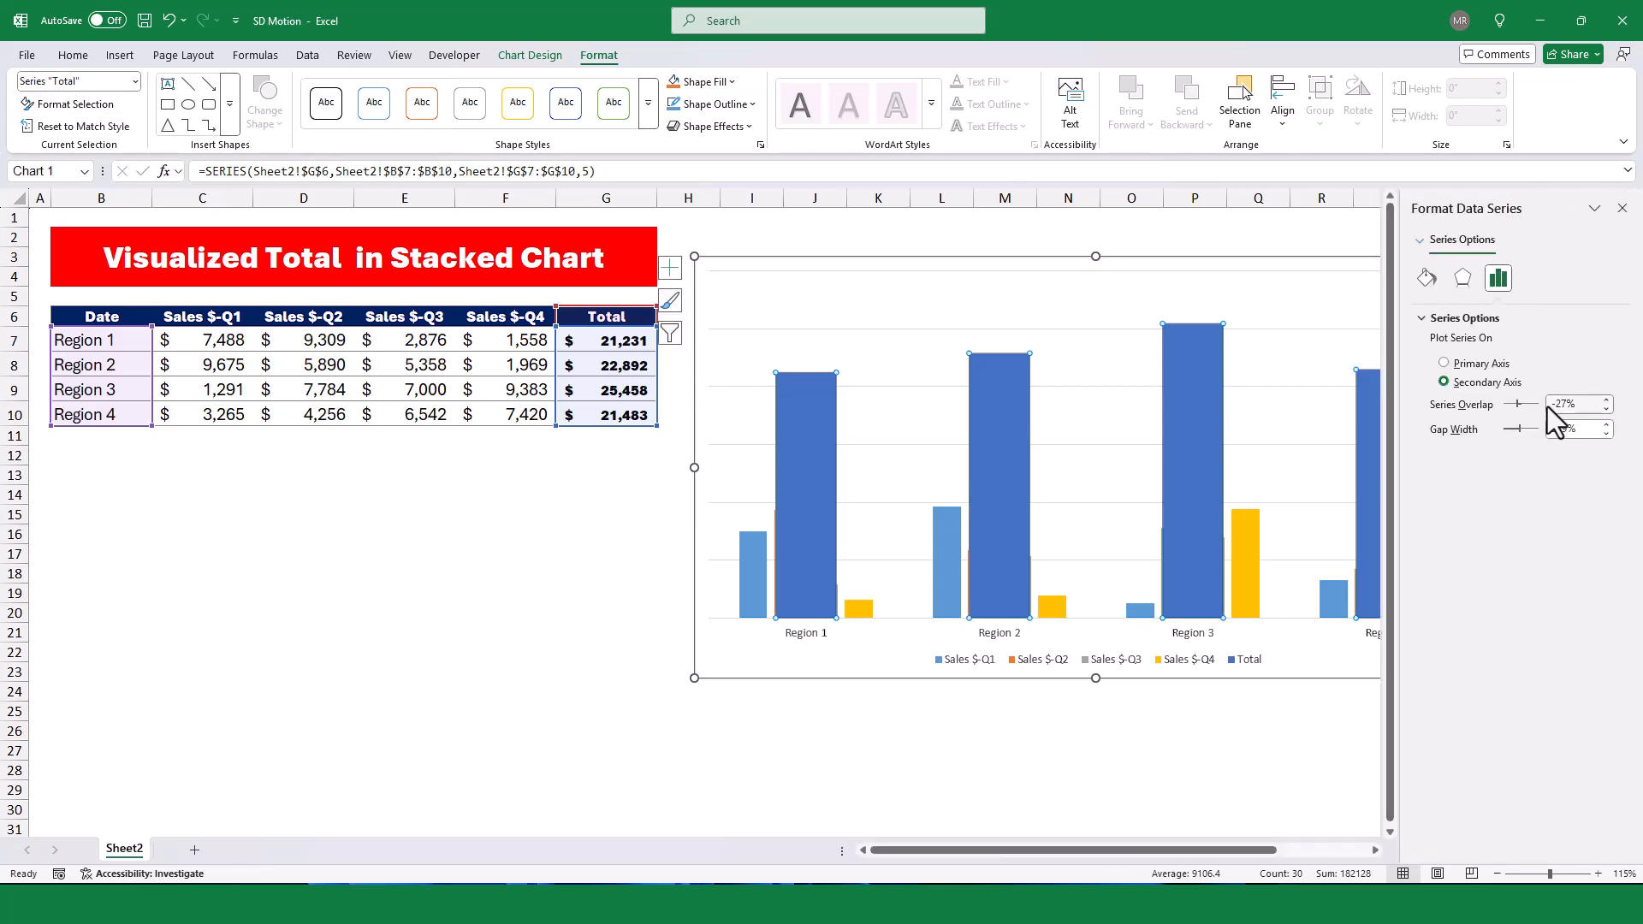
pyautogui.click(1426, 279)
pyautogui.click(1434, 320)
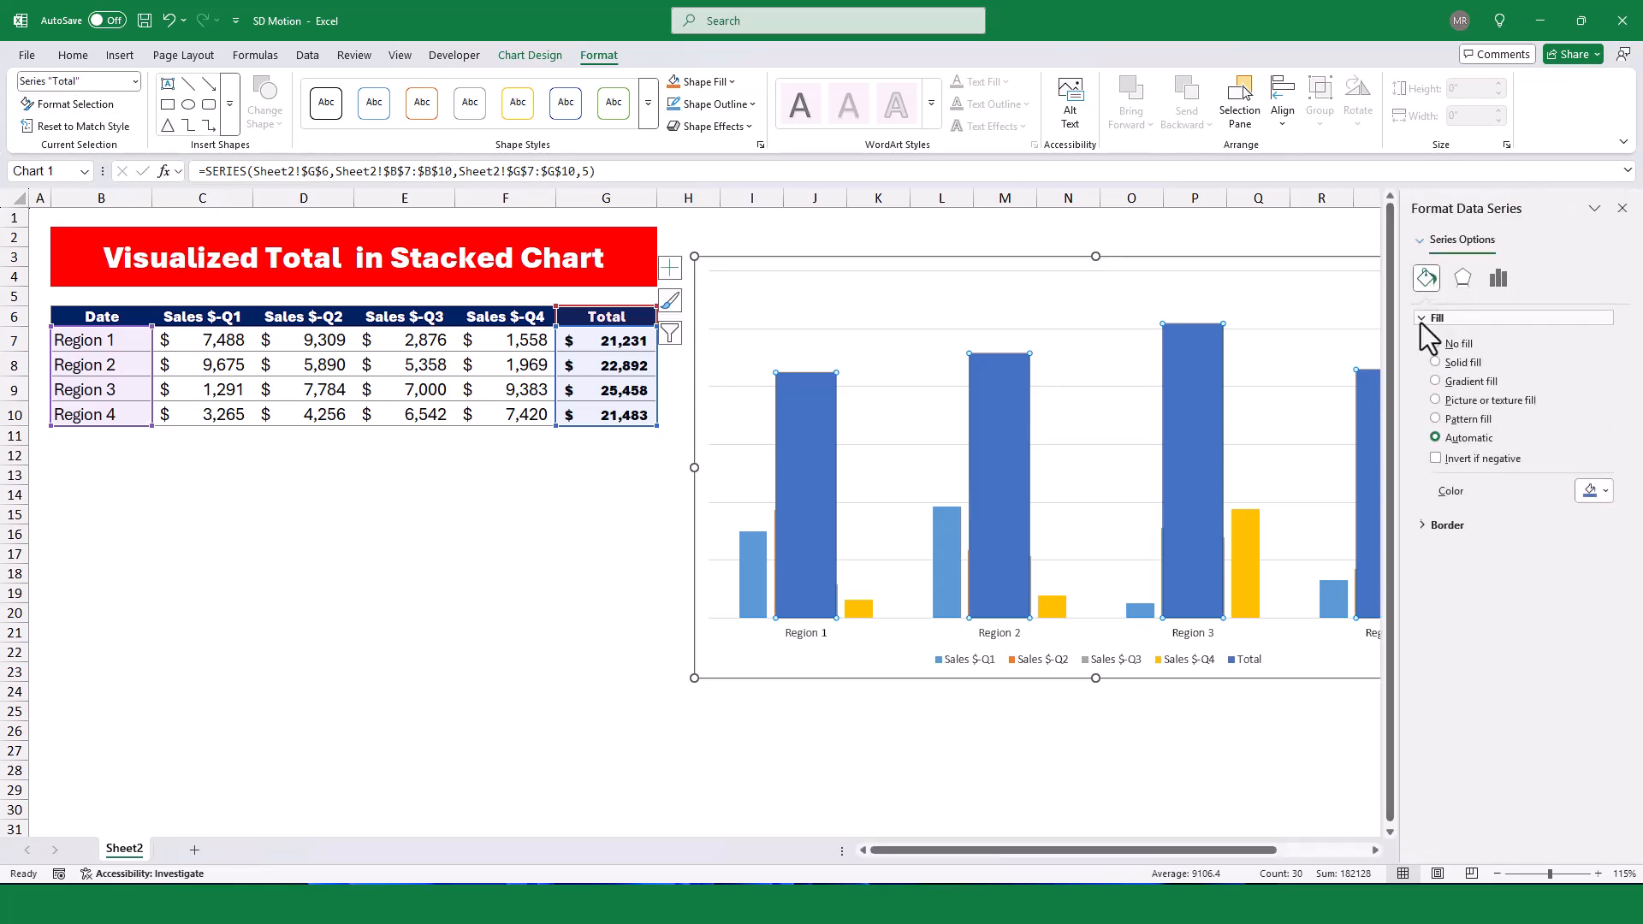
pyautogui.click(1453, 383)
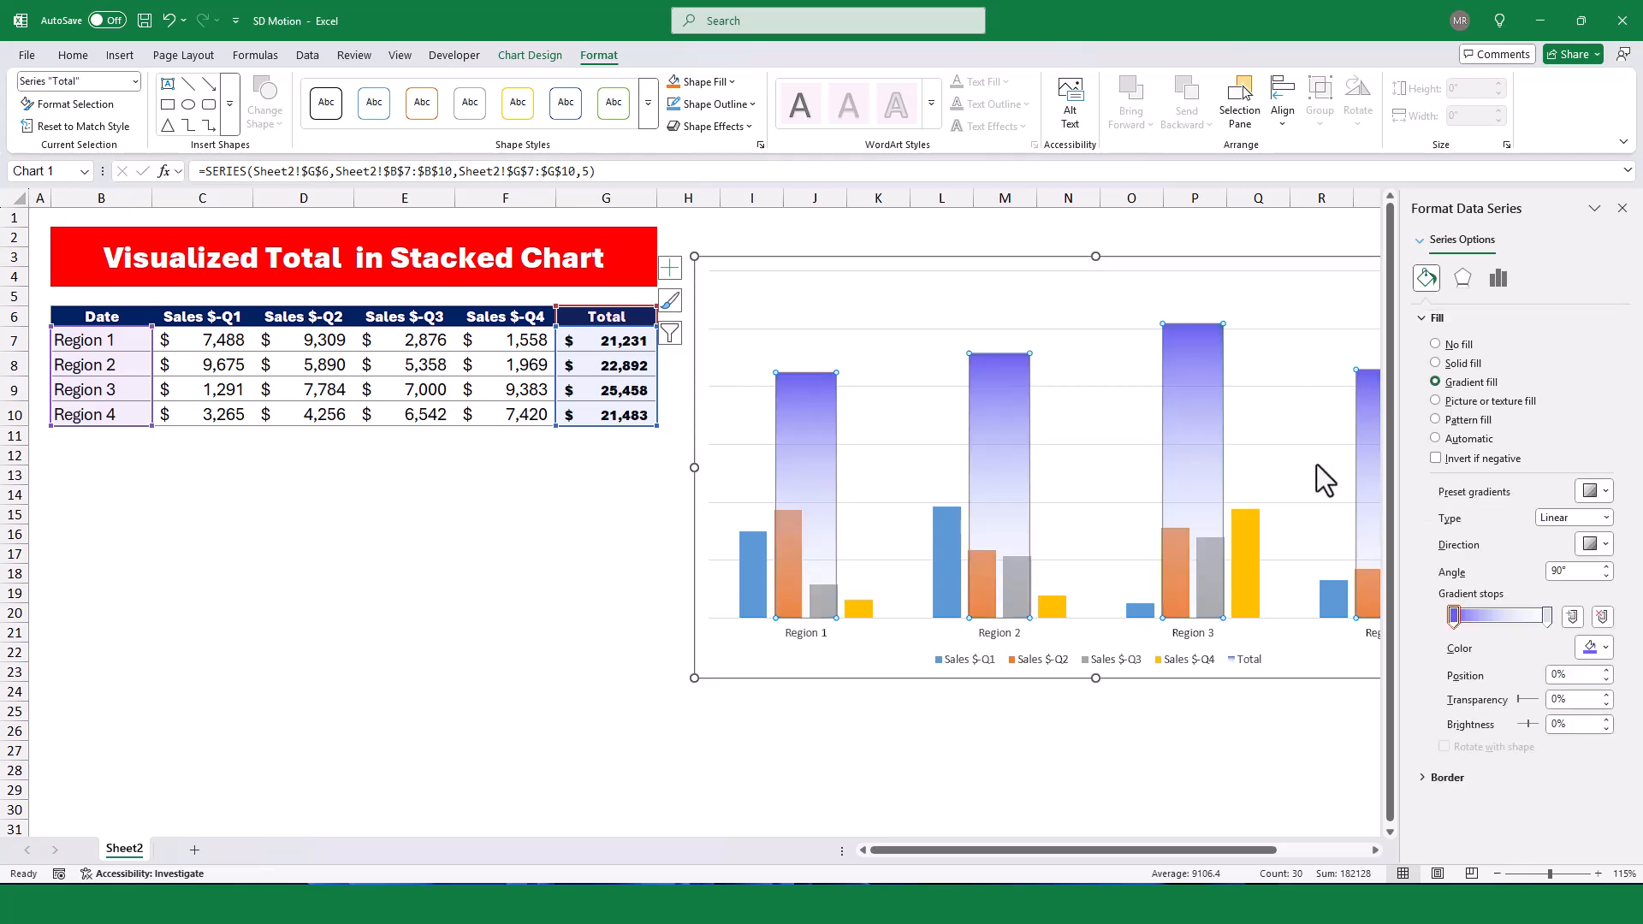
# - Set the first gradient stop of the Total series fill to purple
pyautogui.click(1454, 615)
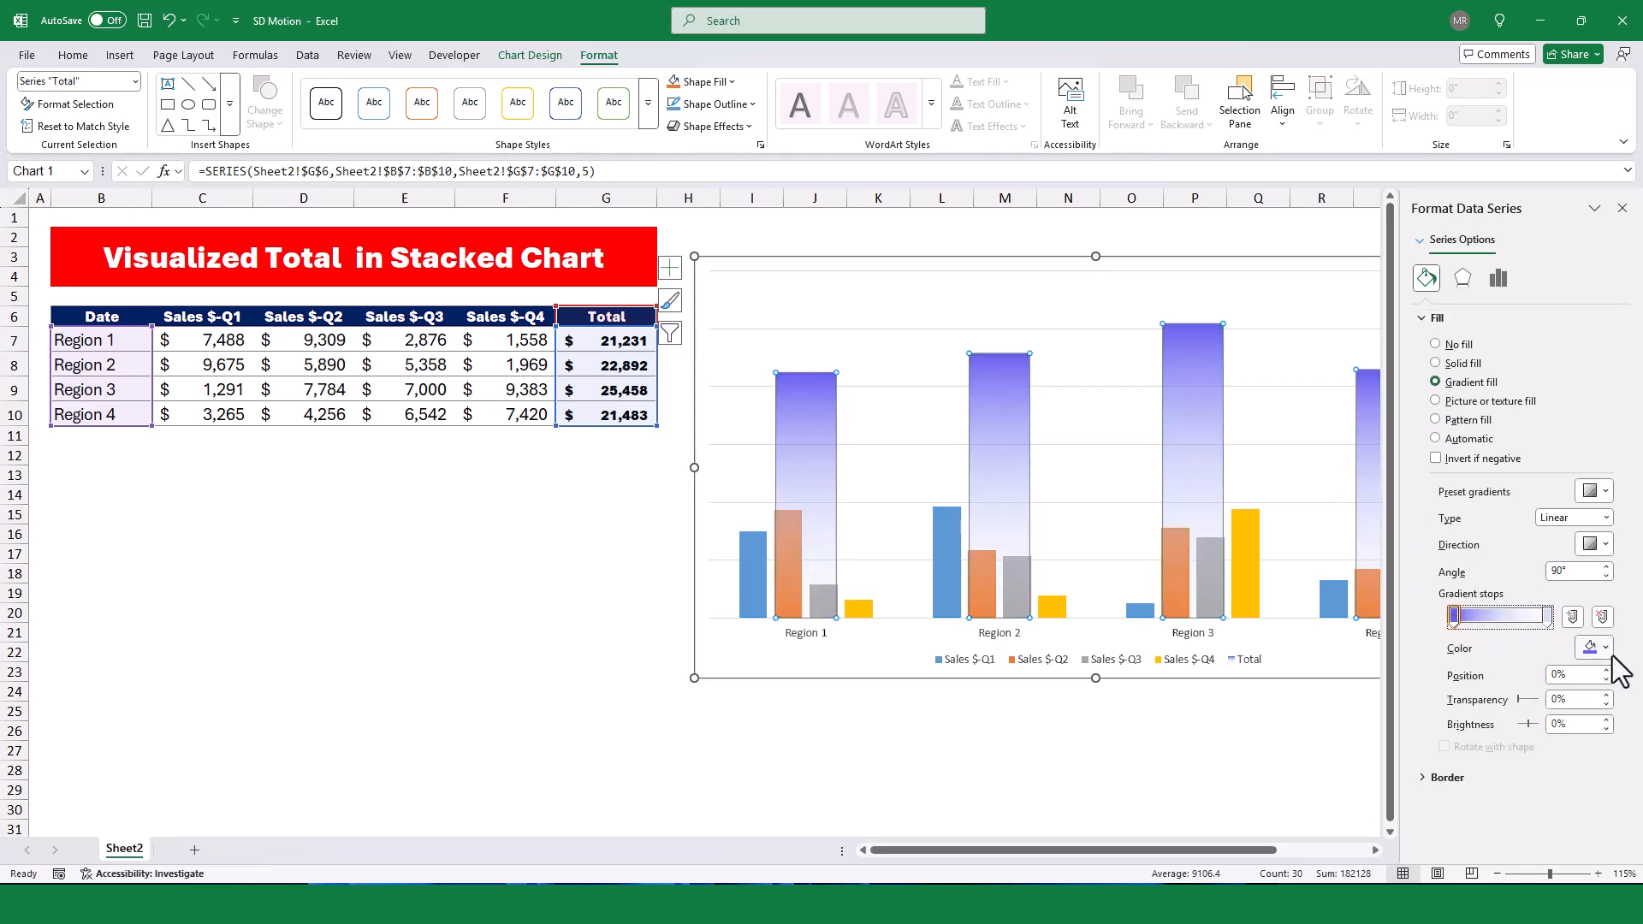
pyautogui.click(1593, 647)
pyautogui.click(1626, 593)
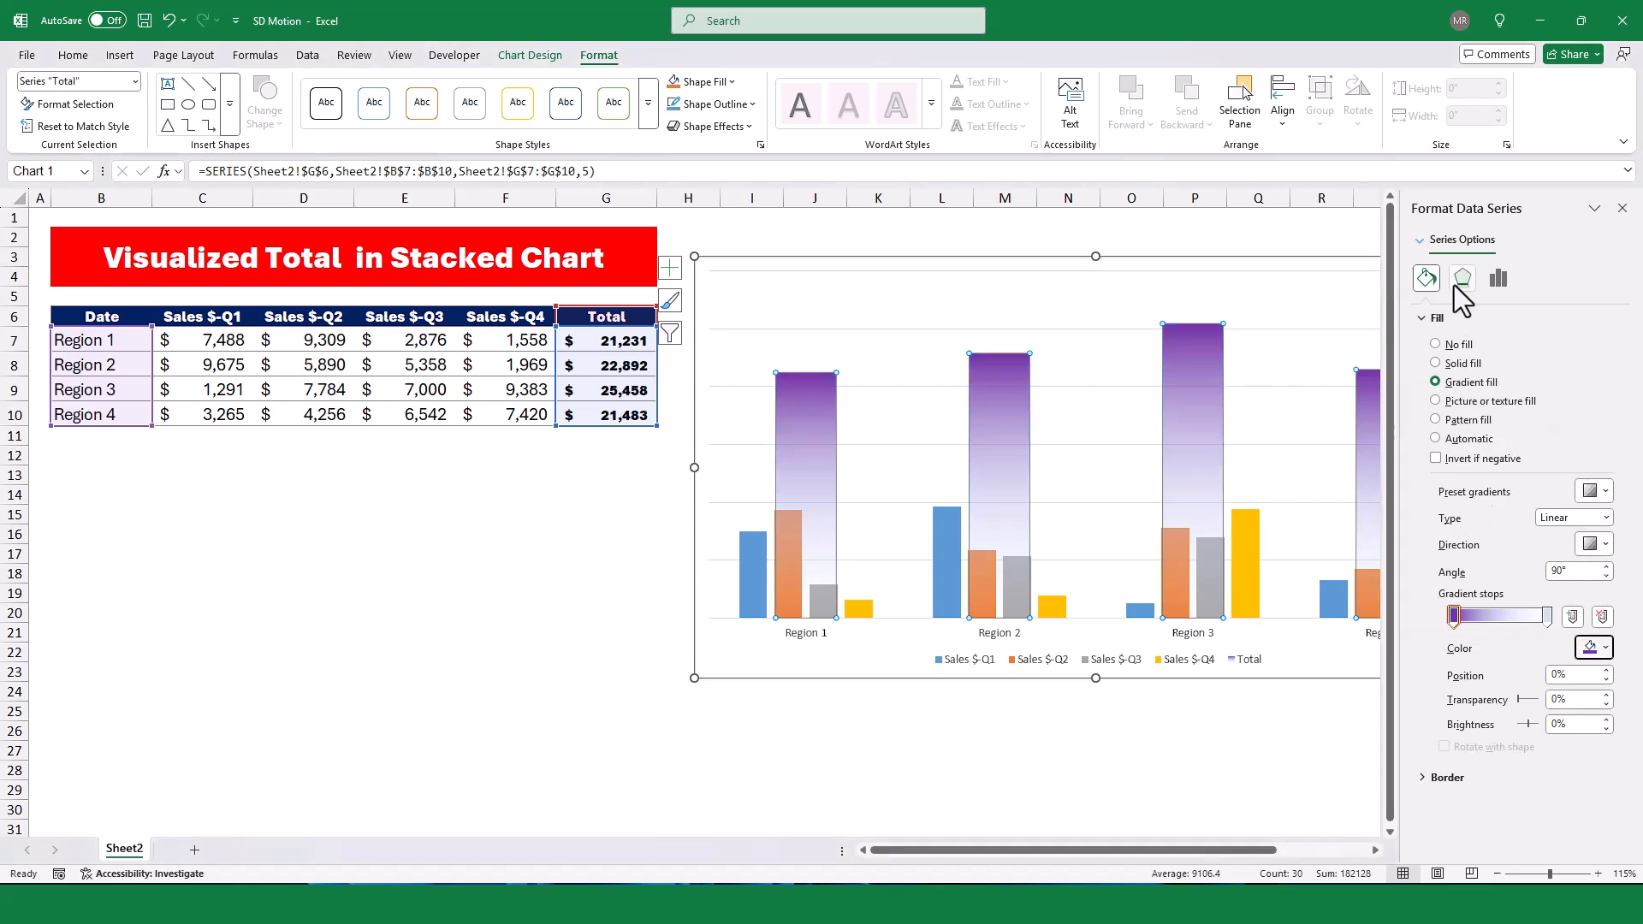
# - Set the gap width of the Total series to 30% so its columns span the quarterly columns
pyautogui.click(1498, 279)
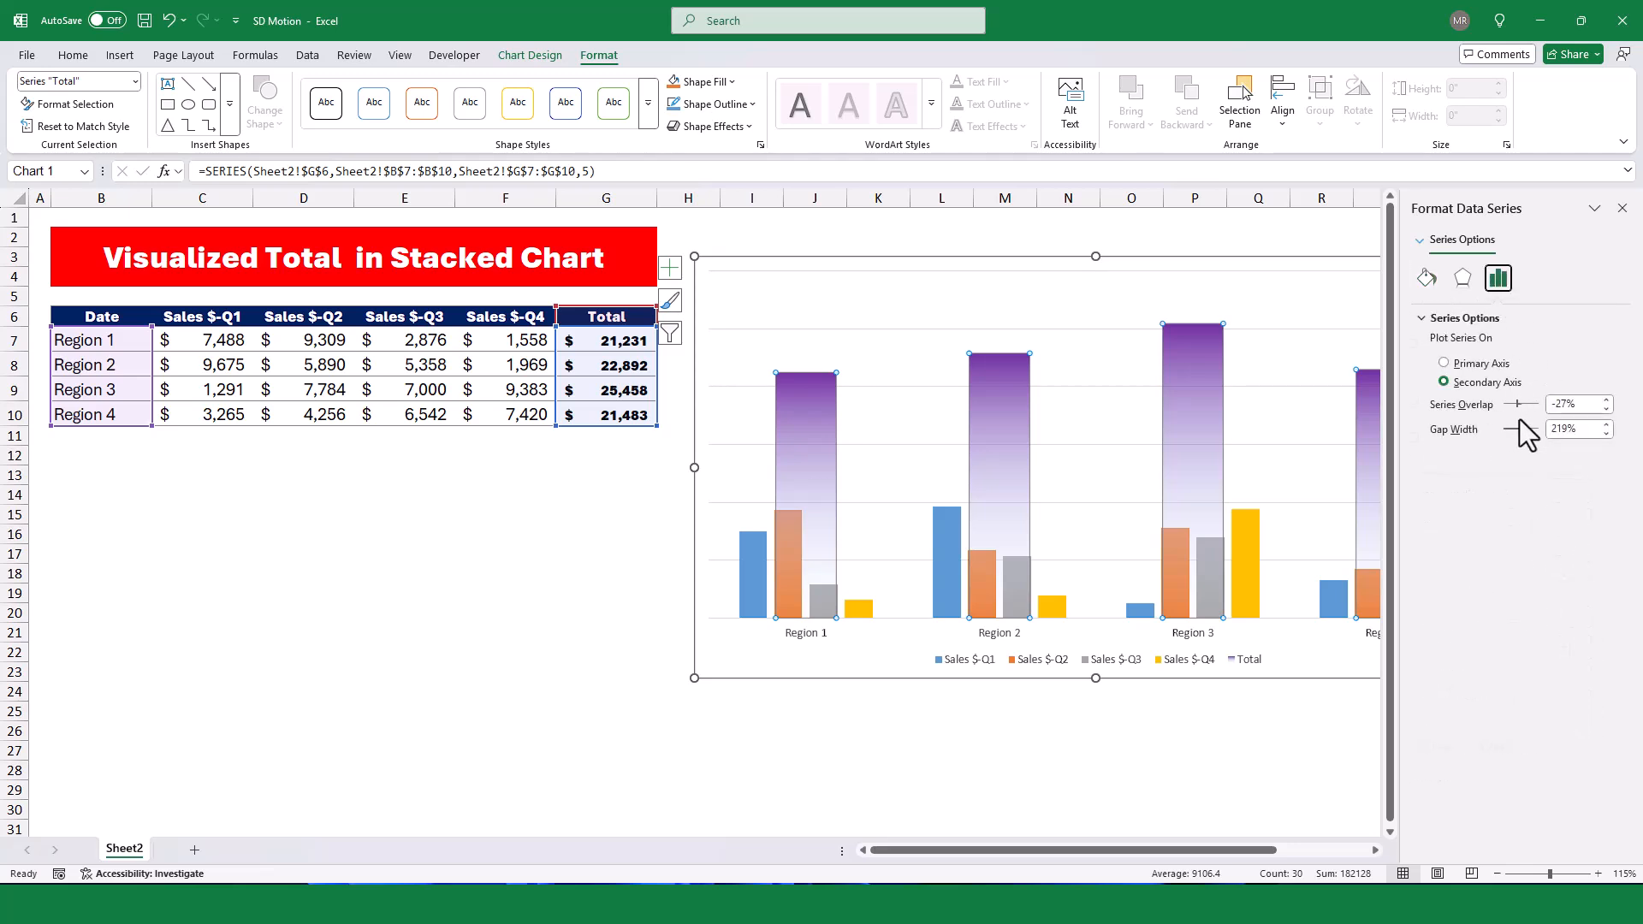
pyautogui.moveTo(1572, 434); pyautogui.dragTo(1512, 440)
pyautogui.write('30')
pyautogui.press('Return')
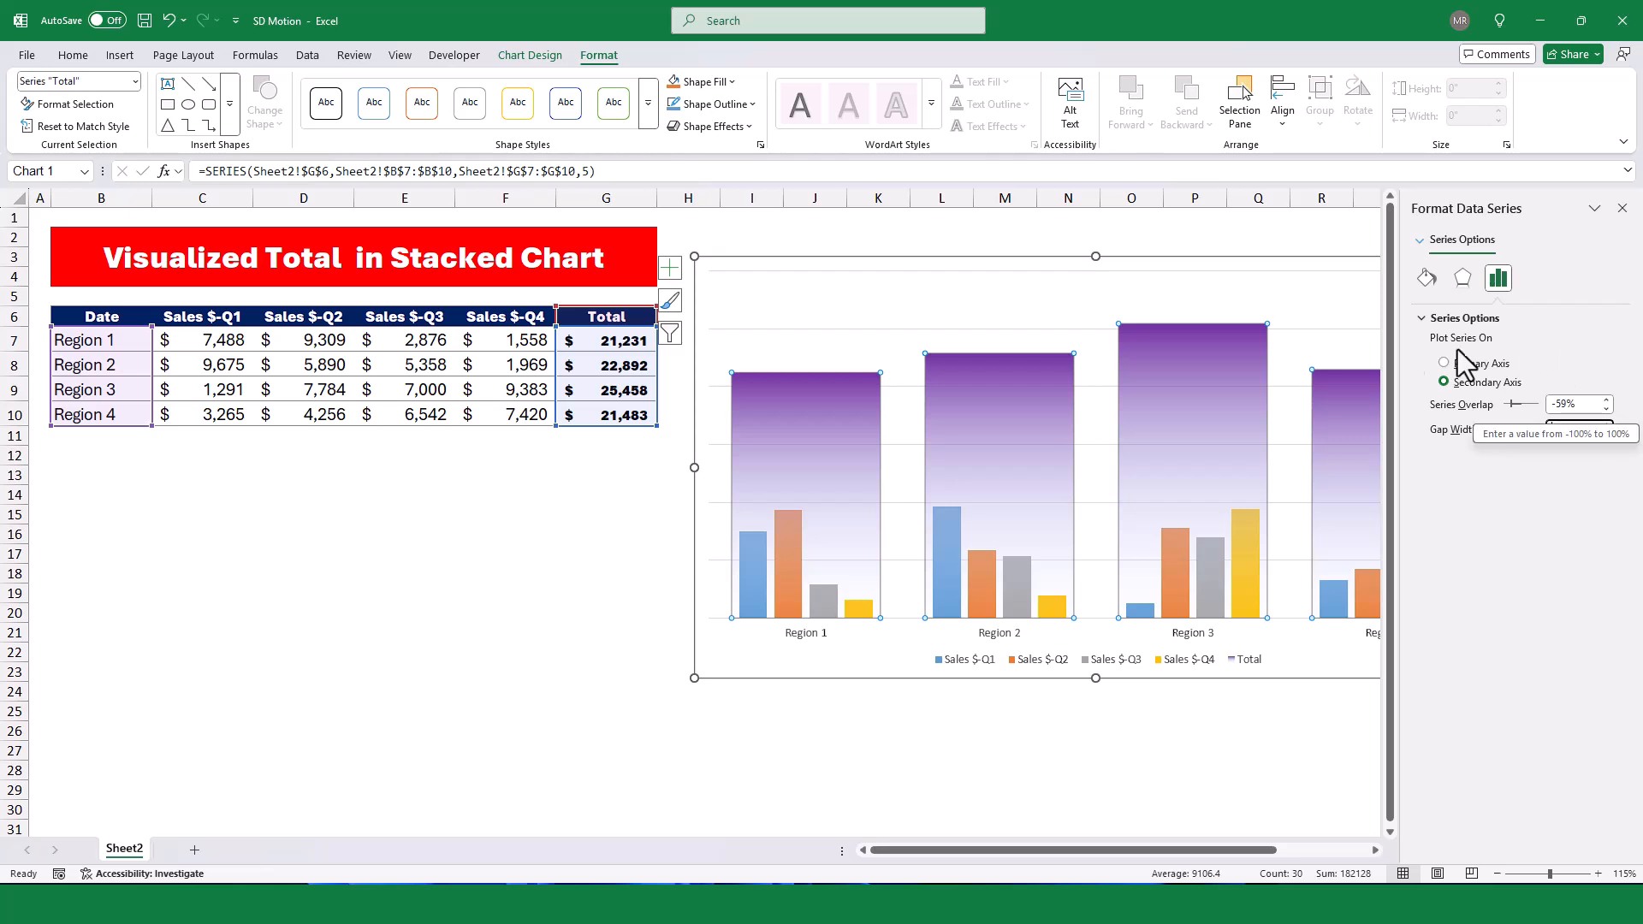
pyautogui.click(1344, 326)
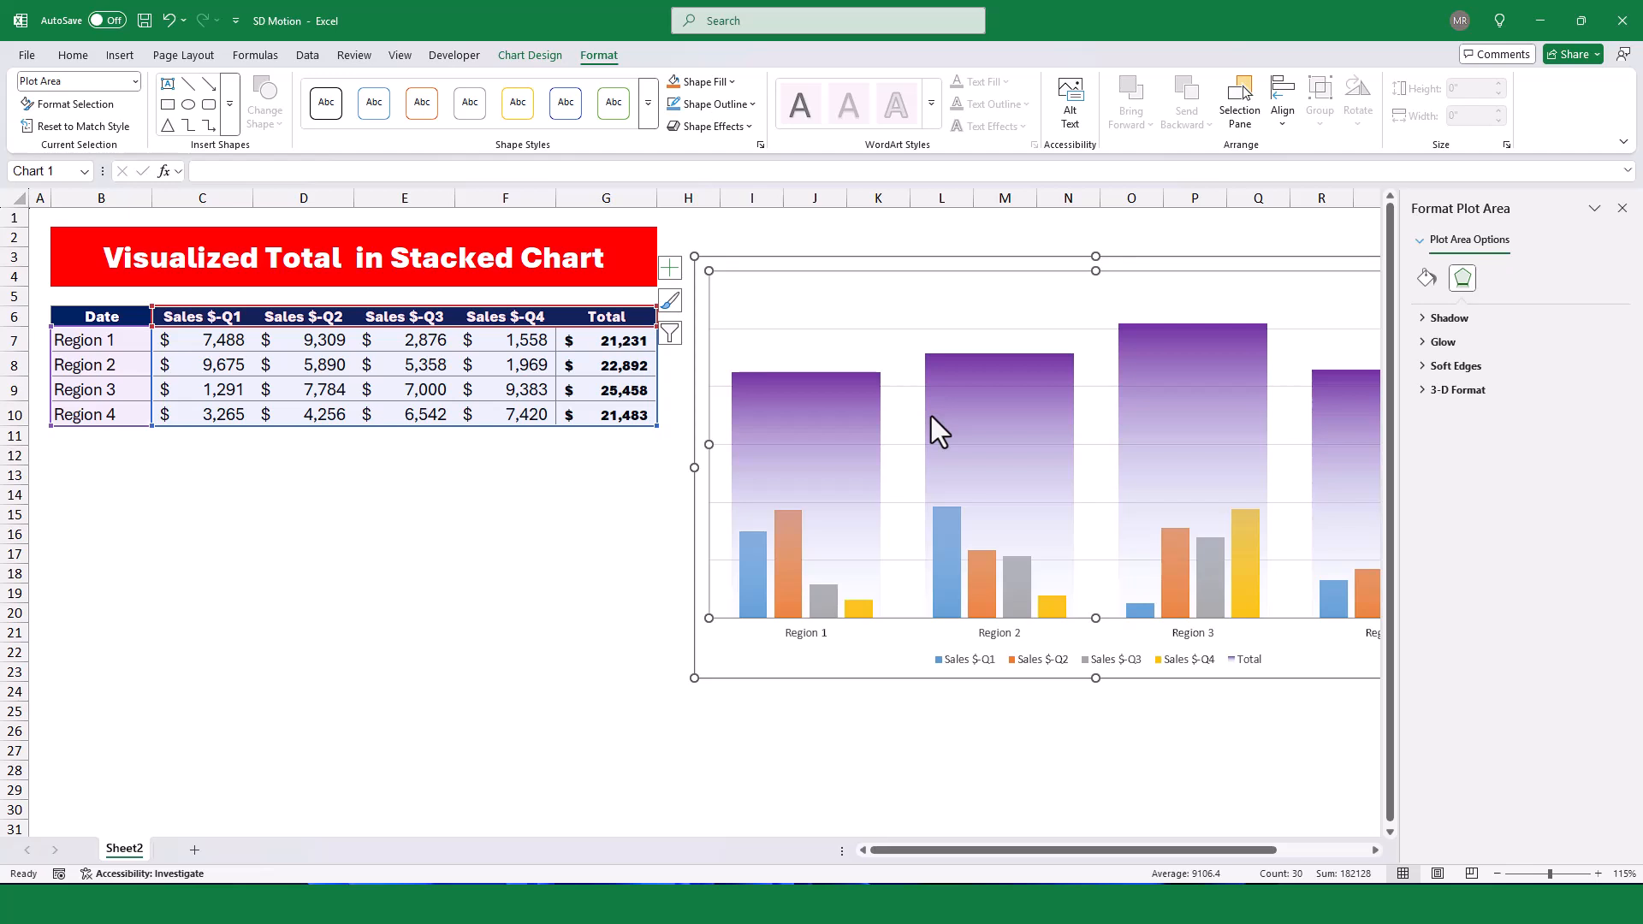
# - Add data labels to the Total series columns
pyautogui.click(799, 402)
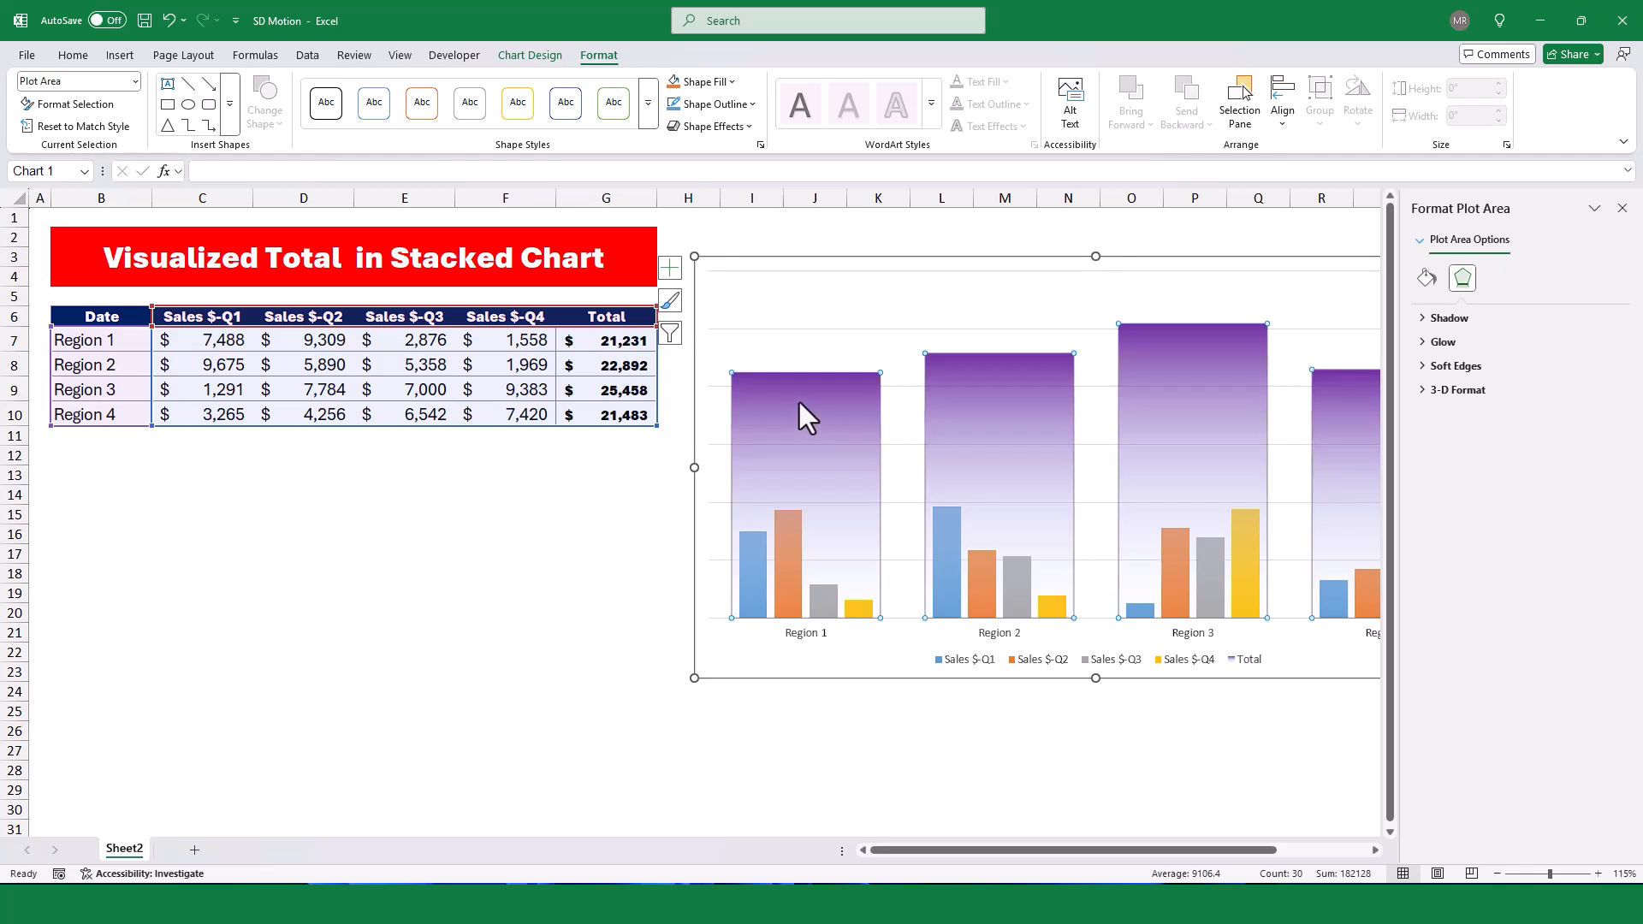
pyautogui.rightClick(800, 402)
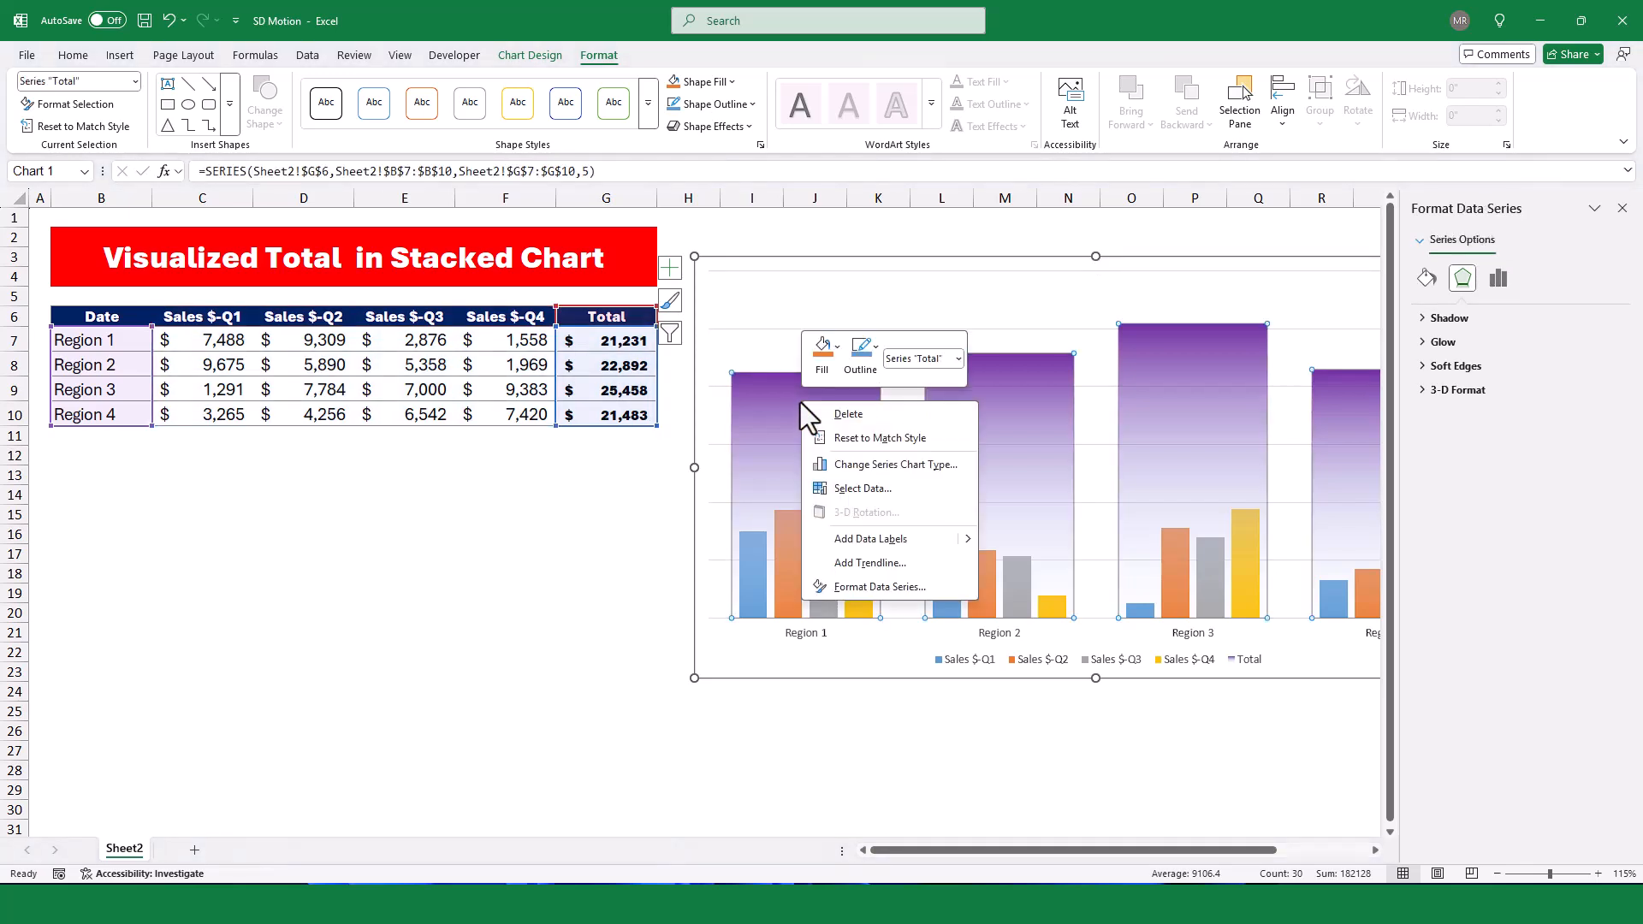
pyautogui.click(865, 539)
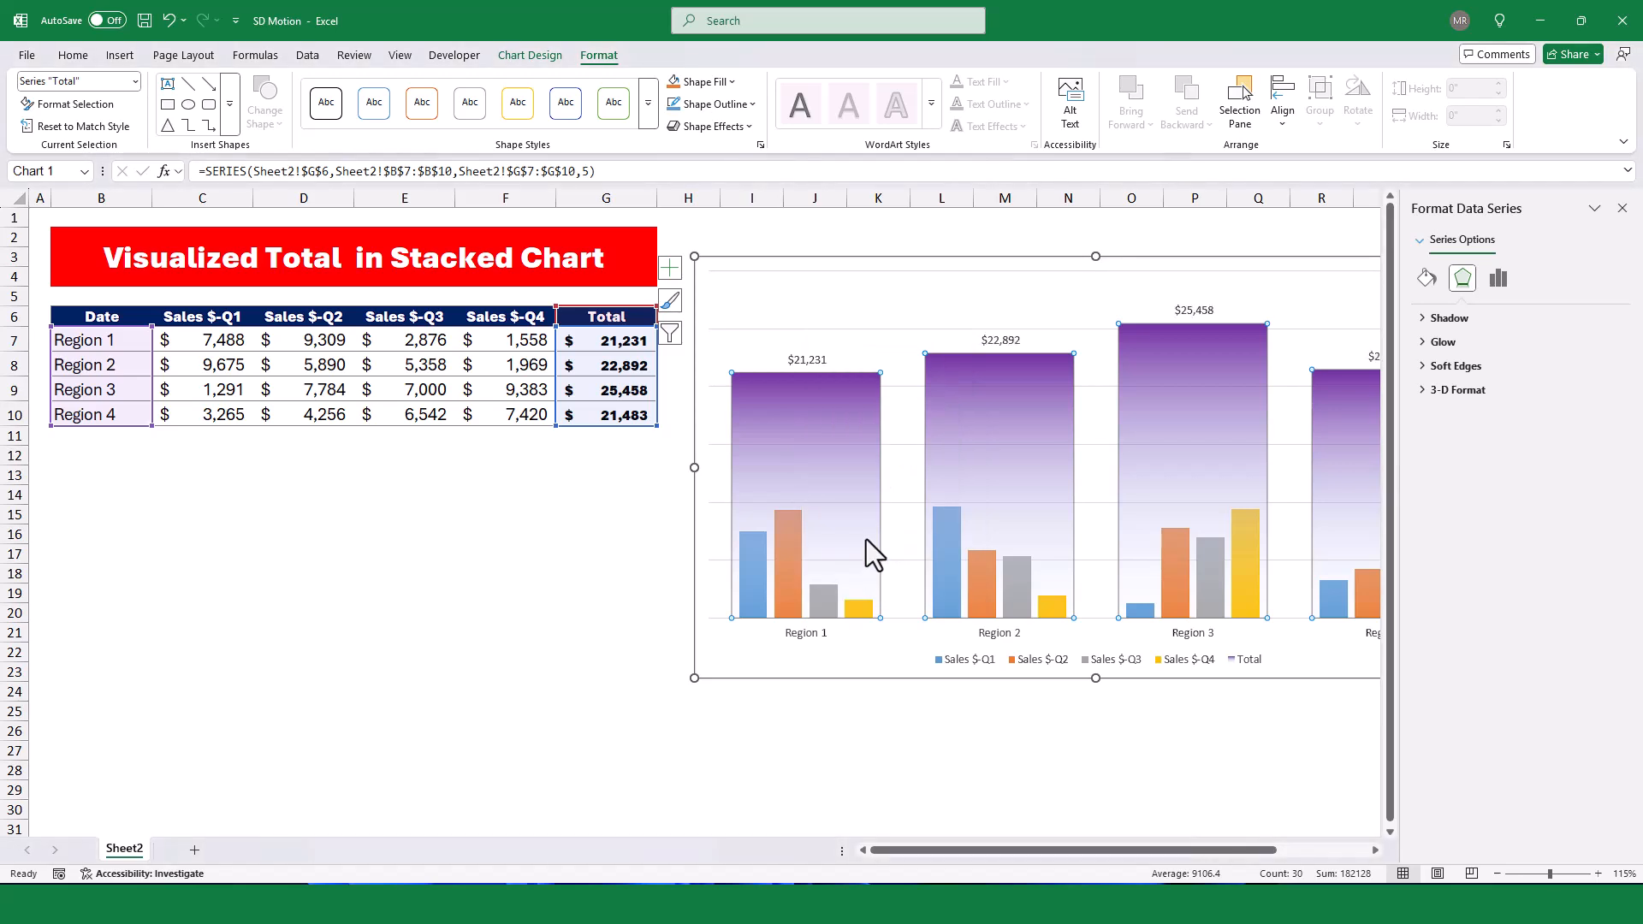
# - Increase the font size of the Total series data labels by one step
pyautogui.click(807, 360)
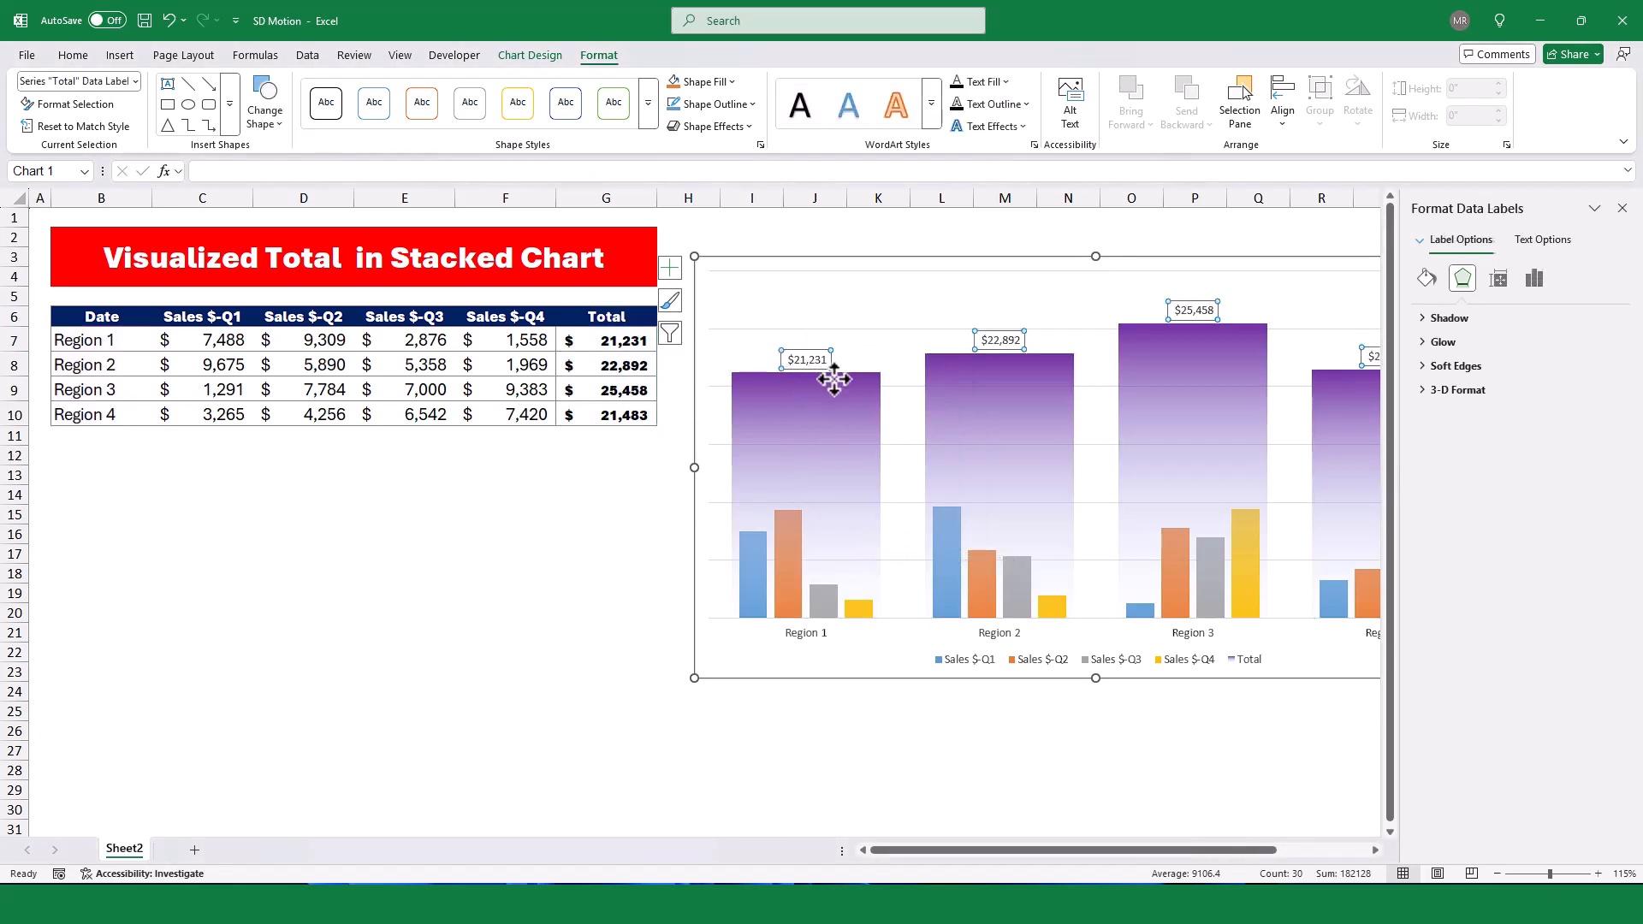
pyautogui.click(75, 55)
pyautogui.click(319, 87)
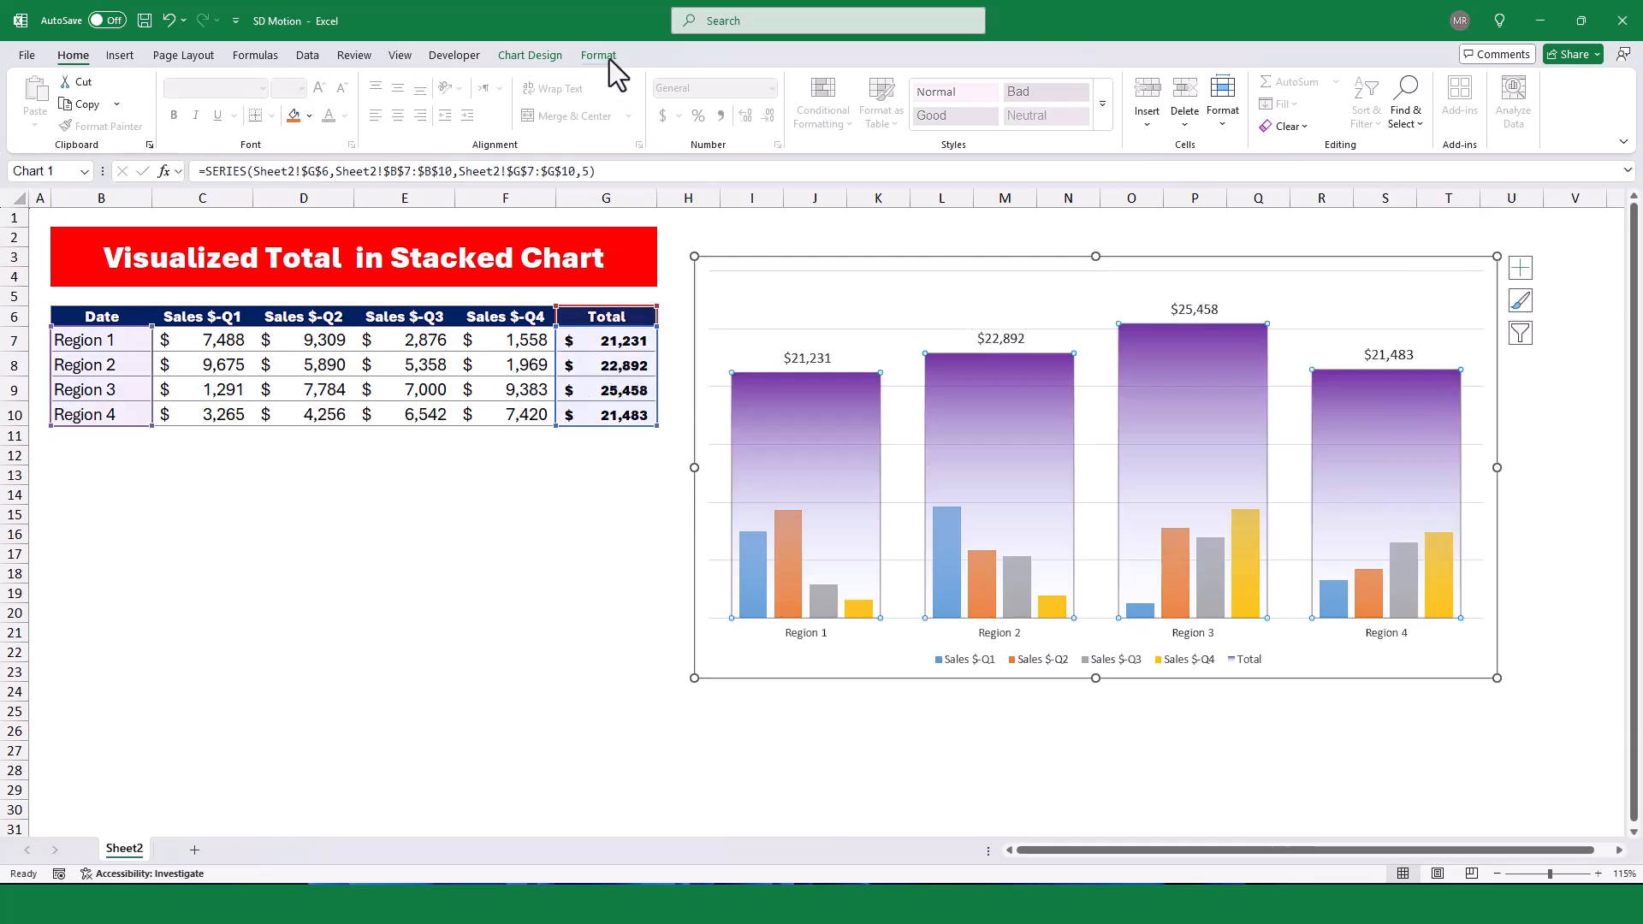
# - Add Outside End data labels to the Sales $-Q1 series
pyautogui.click(599, 55)
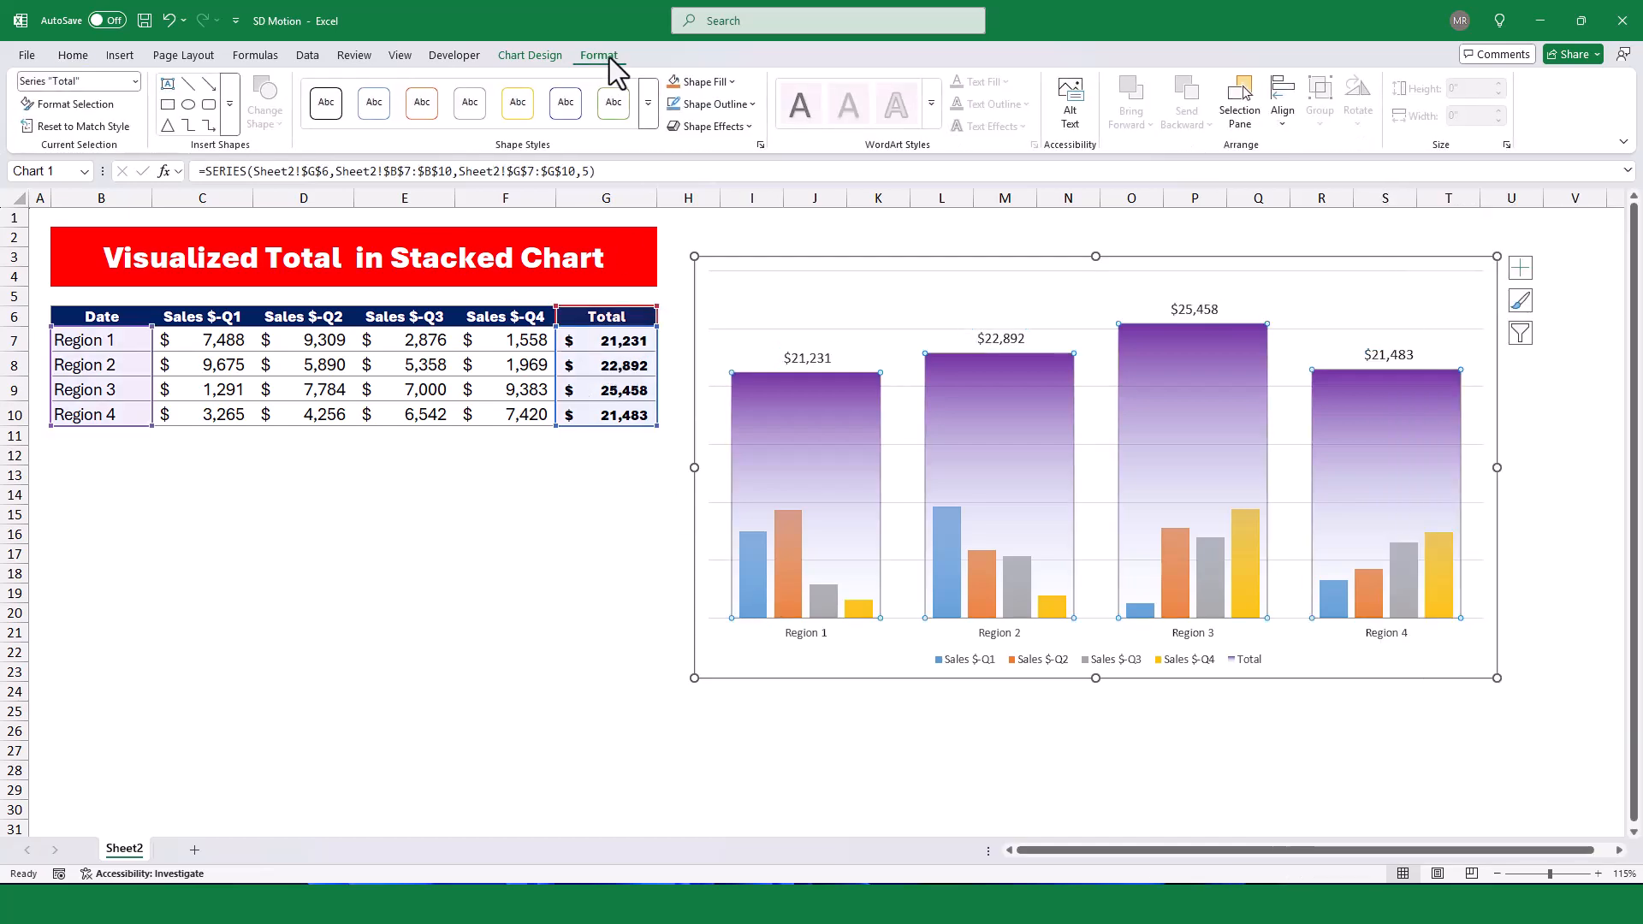
pyautogui.click(132, 85)
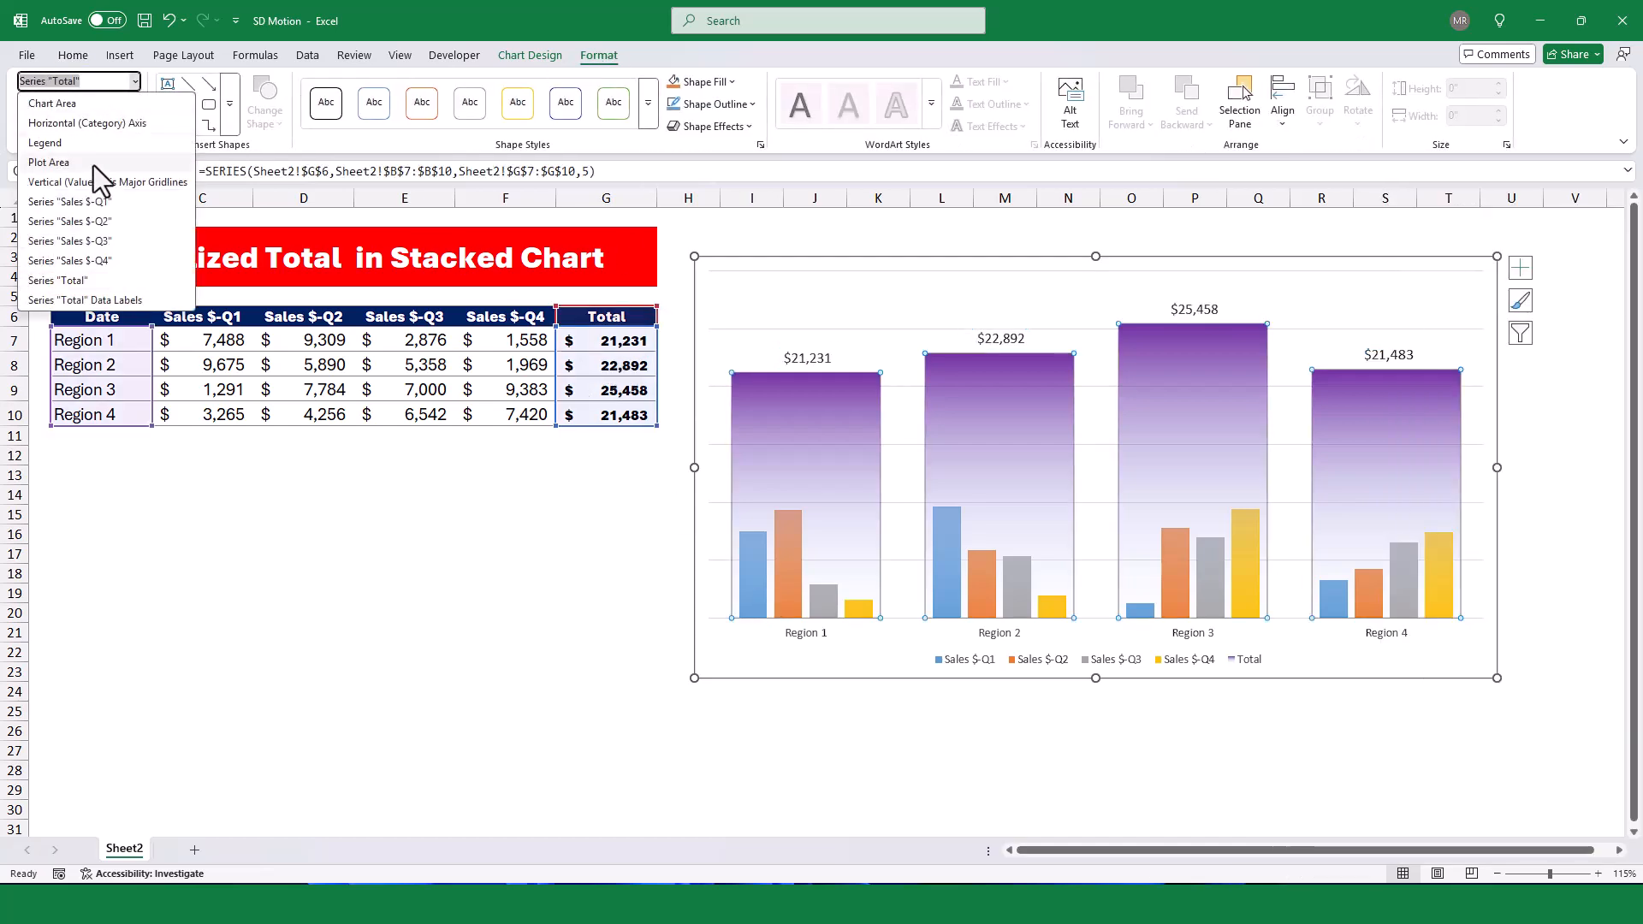
pyautogui.click(85, 204)
pyautogui.click(555, 62)
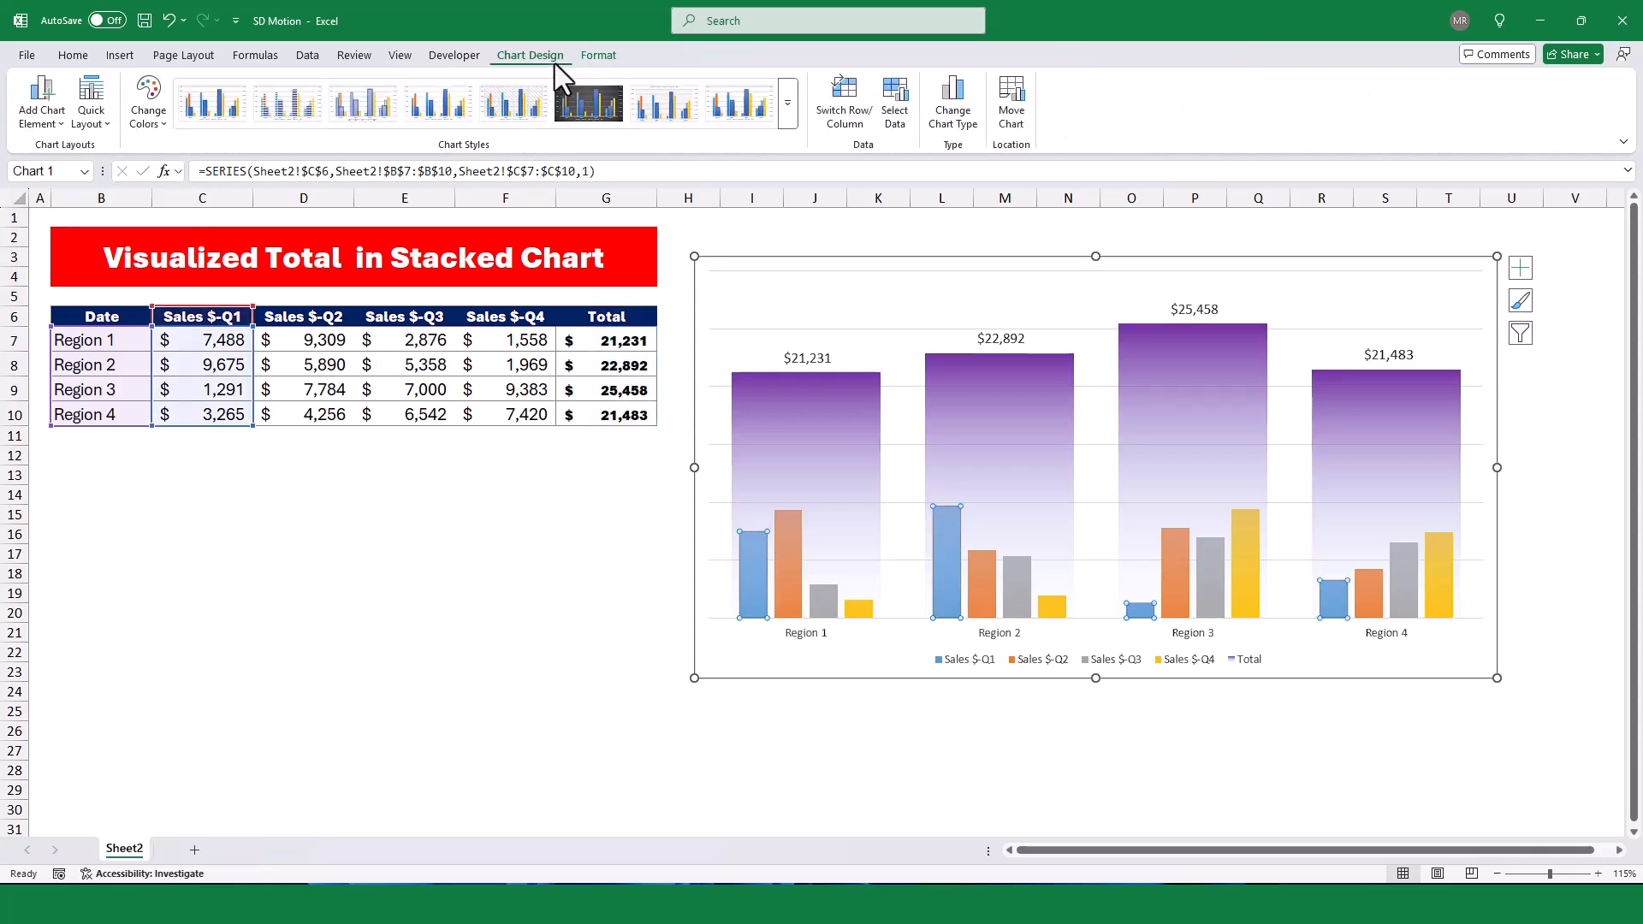
pyautogui.click(60, 120)
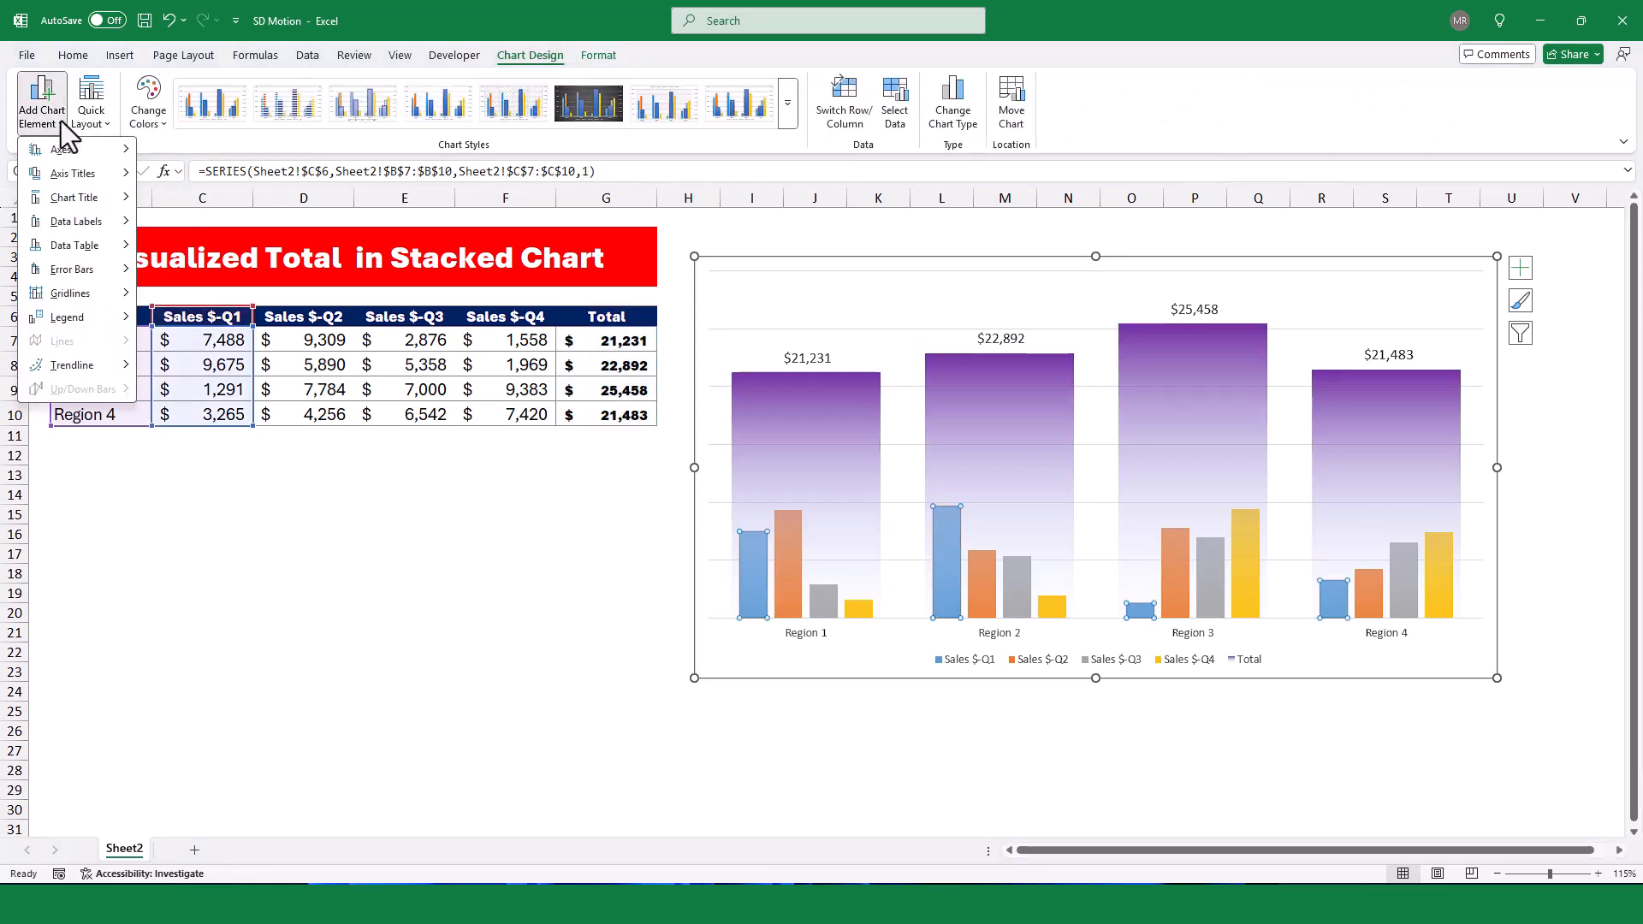
pyautogui.moveTo(97, 221)
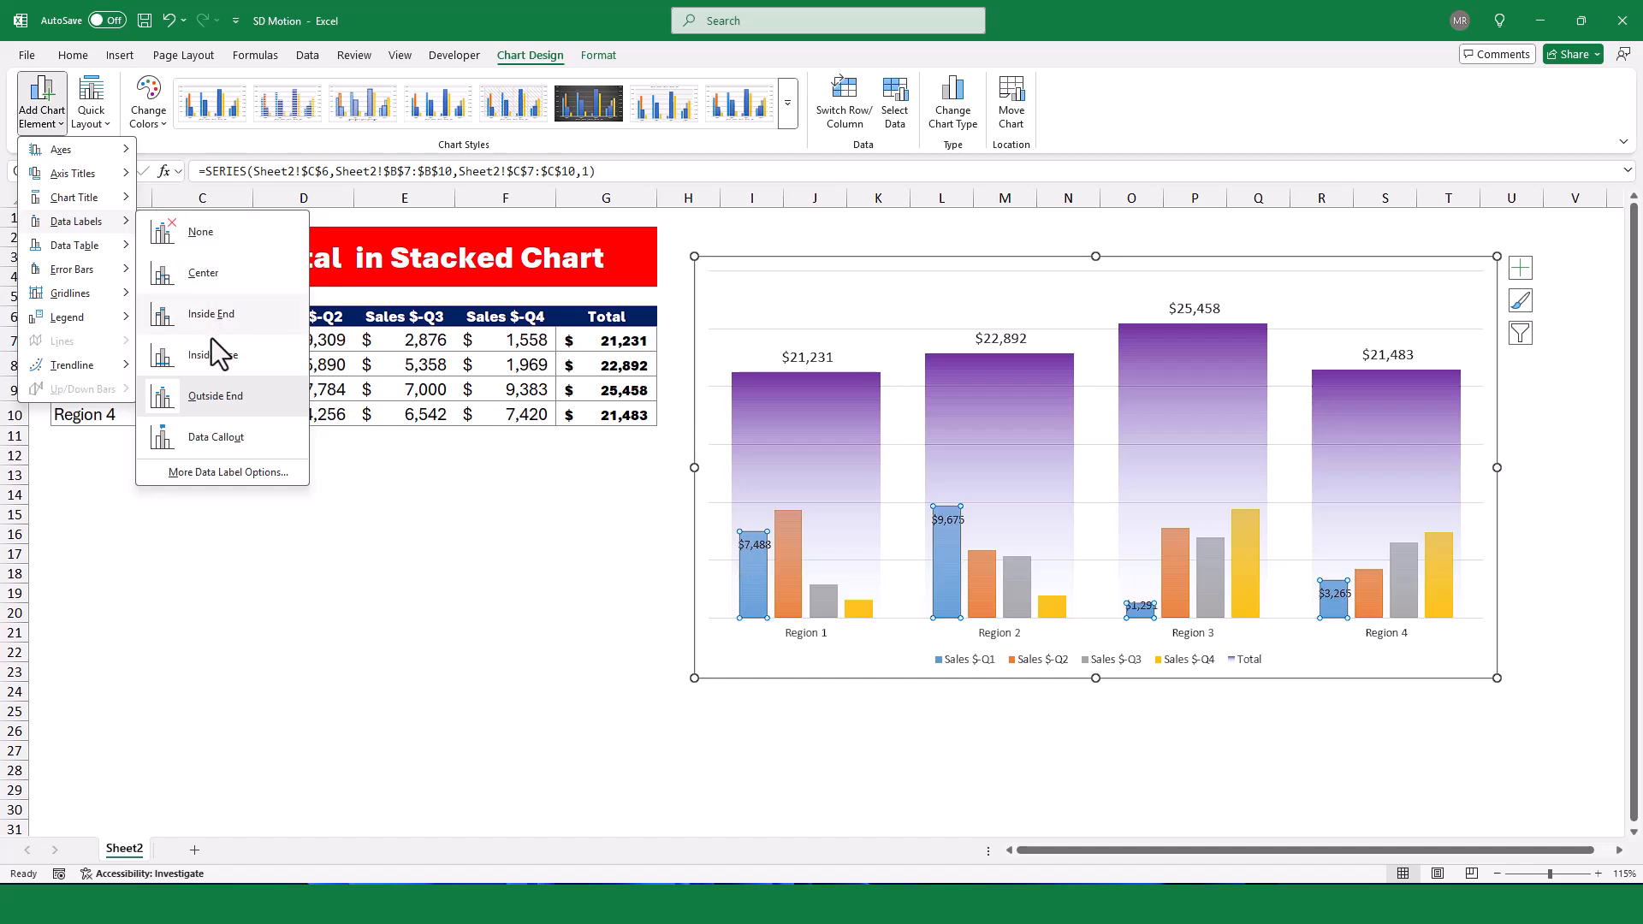
pyautogui.click(198, 393)
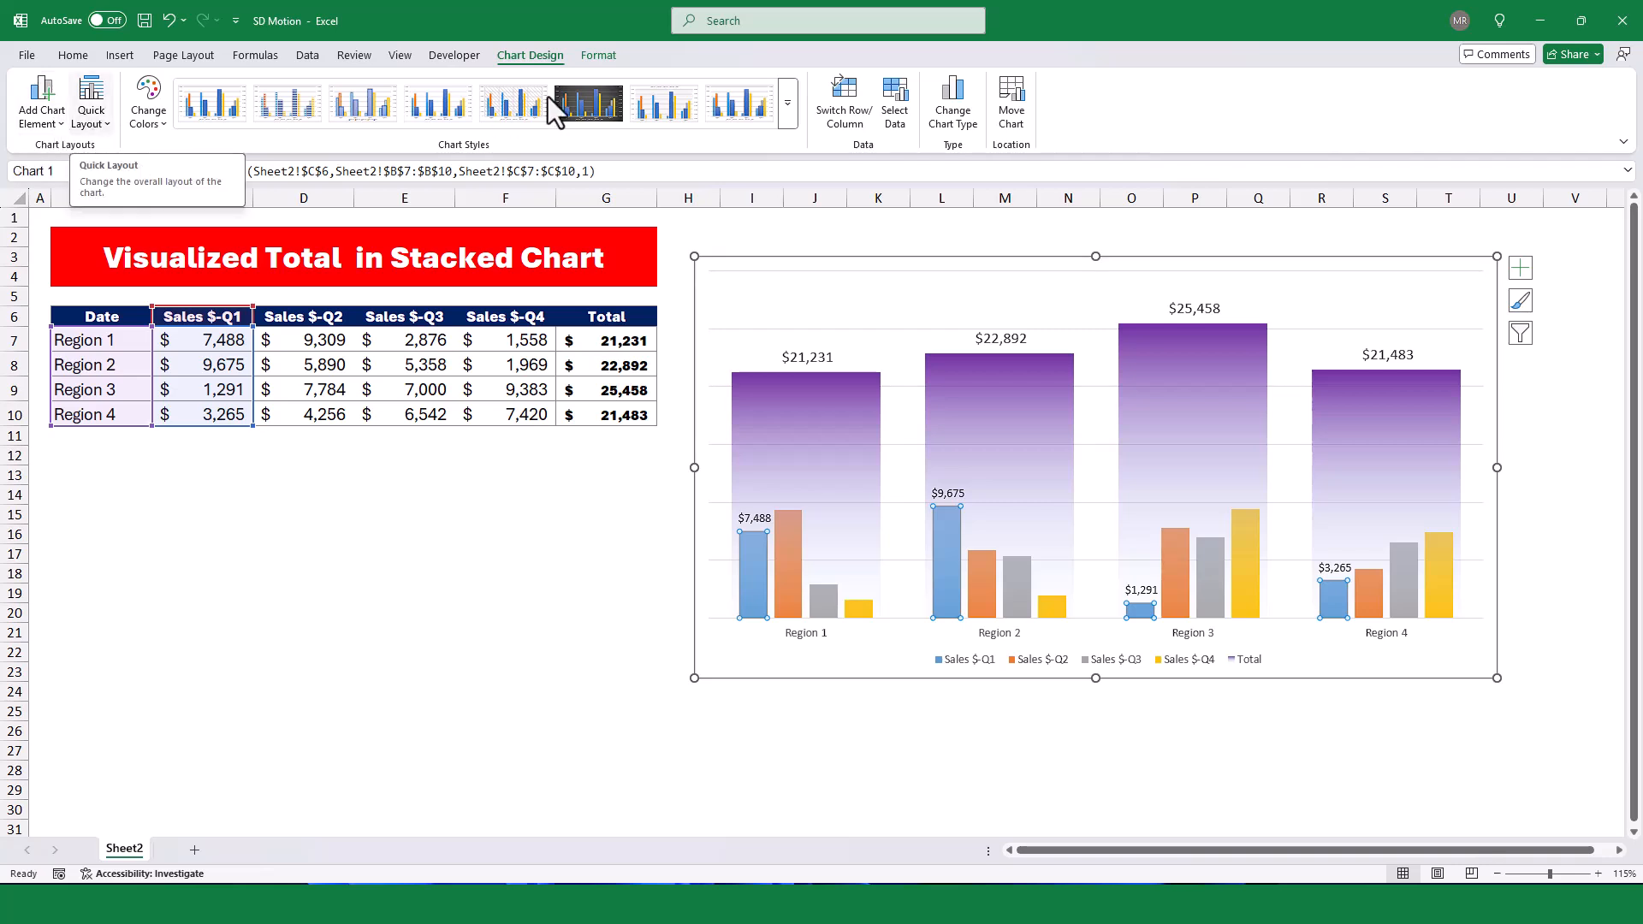
# - Add Outside End data labels to the Sales $-Q2 series
pyautogui.click(802, 421)
pyautogui.click(612, 54)
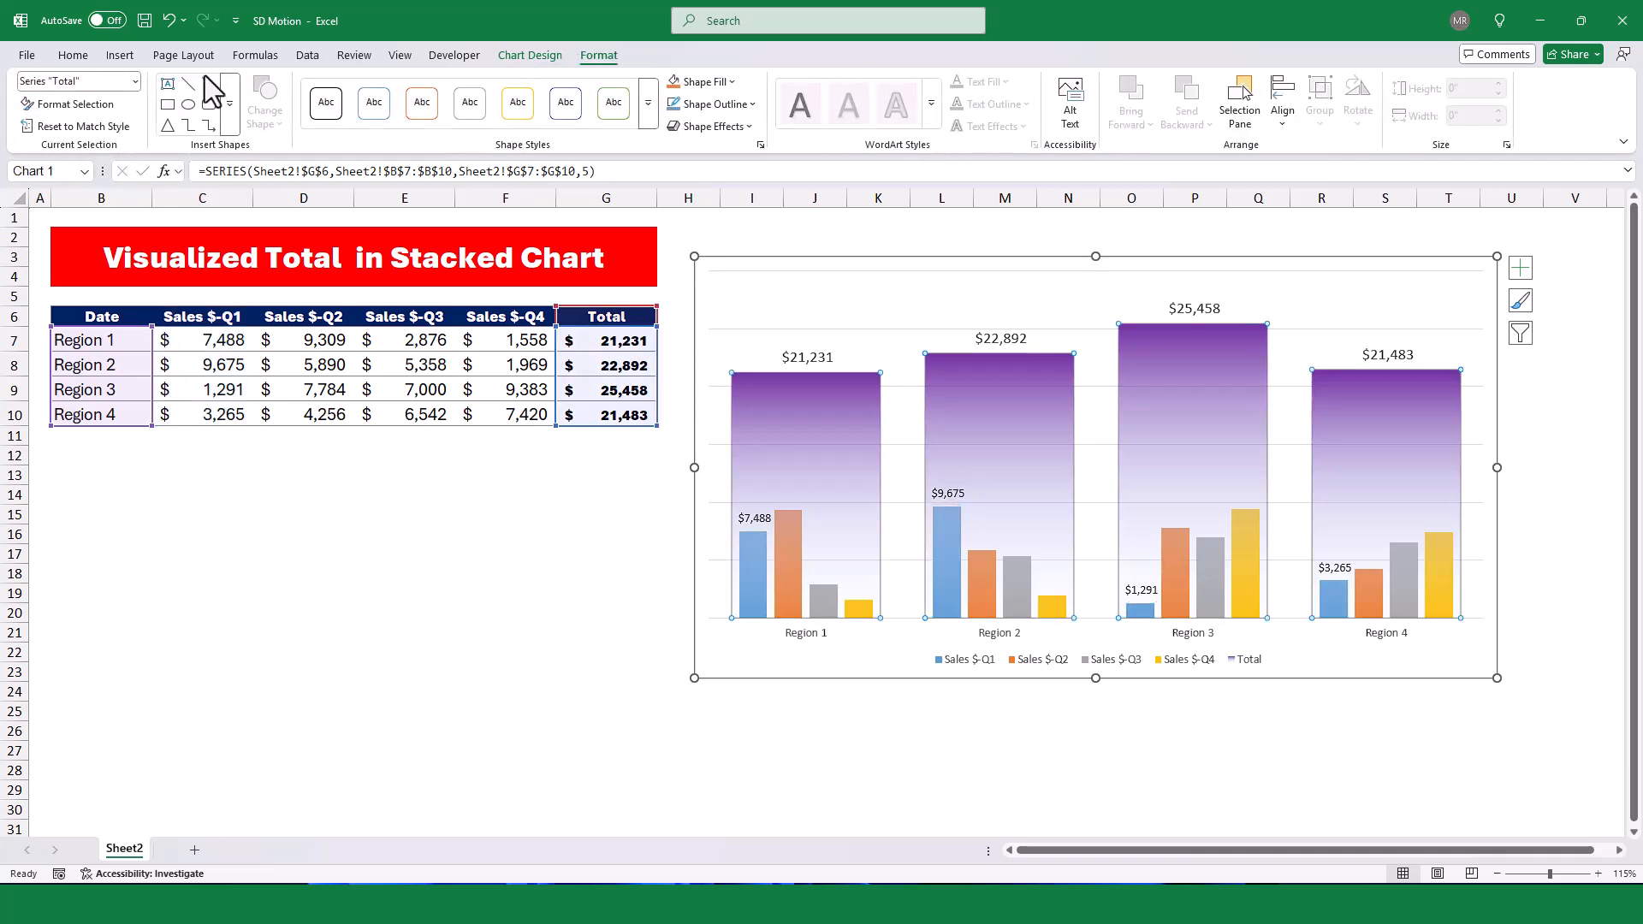
pyautogui.click(135, 81)
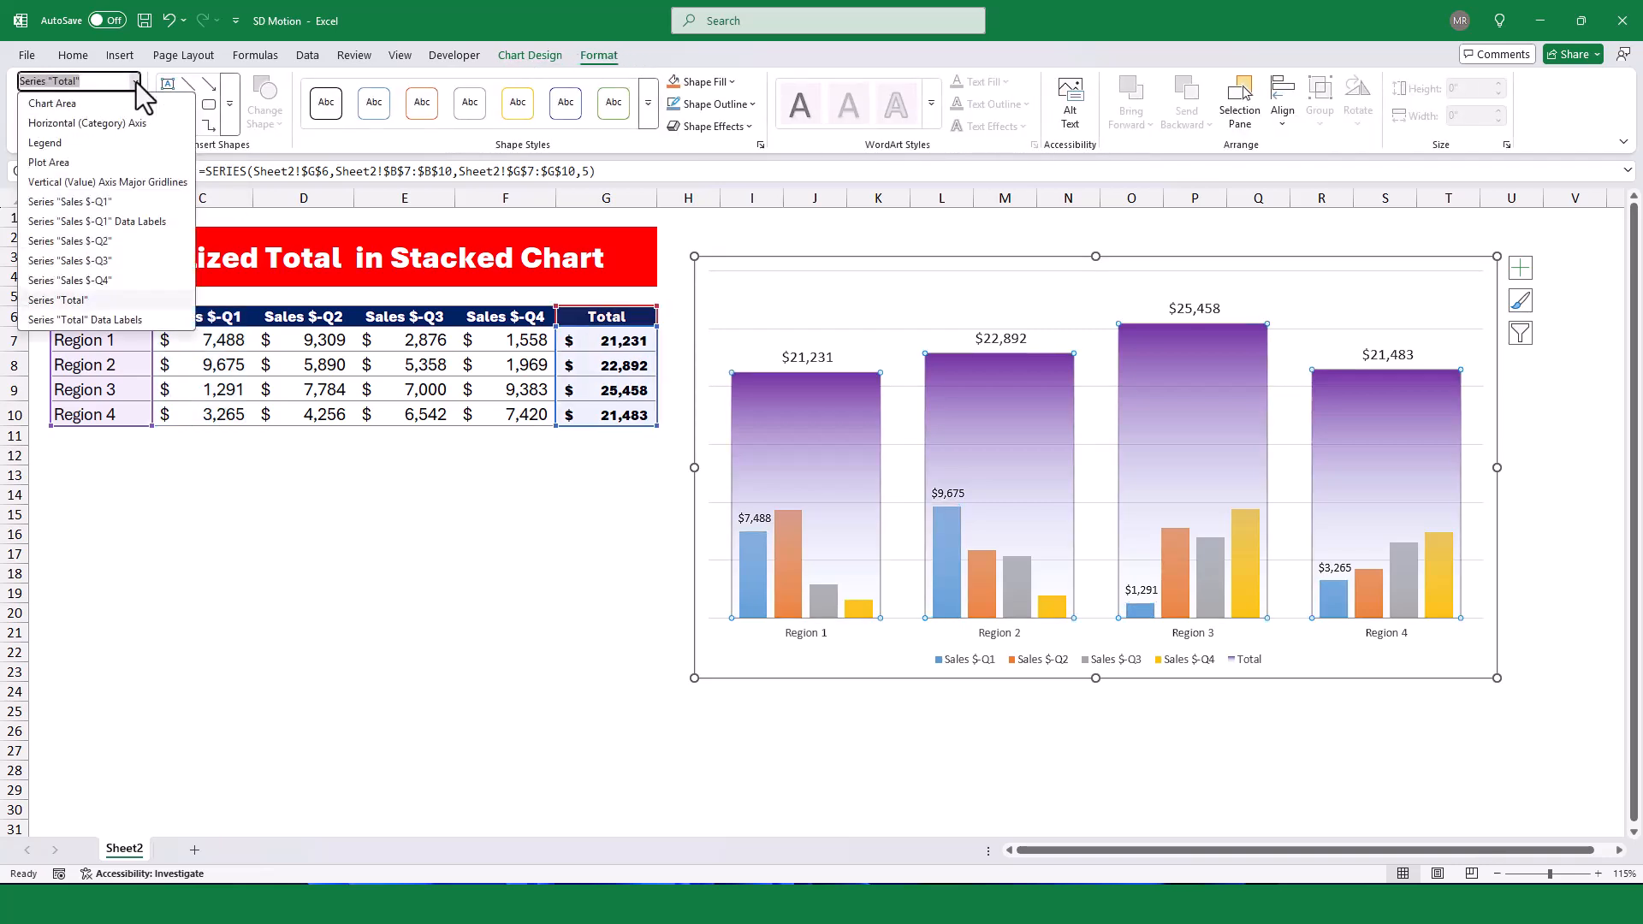
pyautogui.click(102, 243)
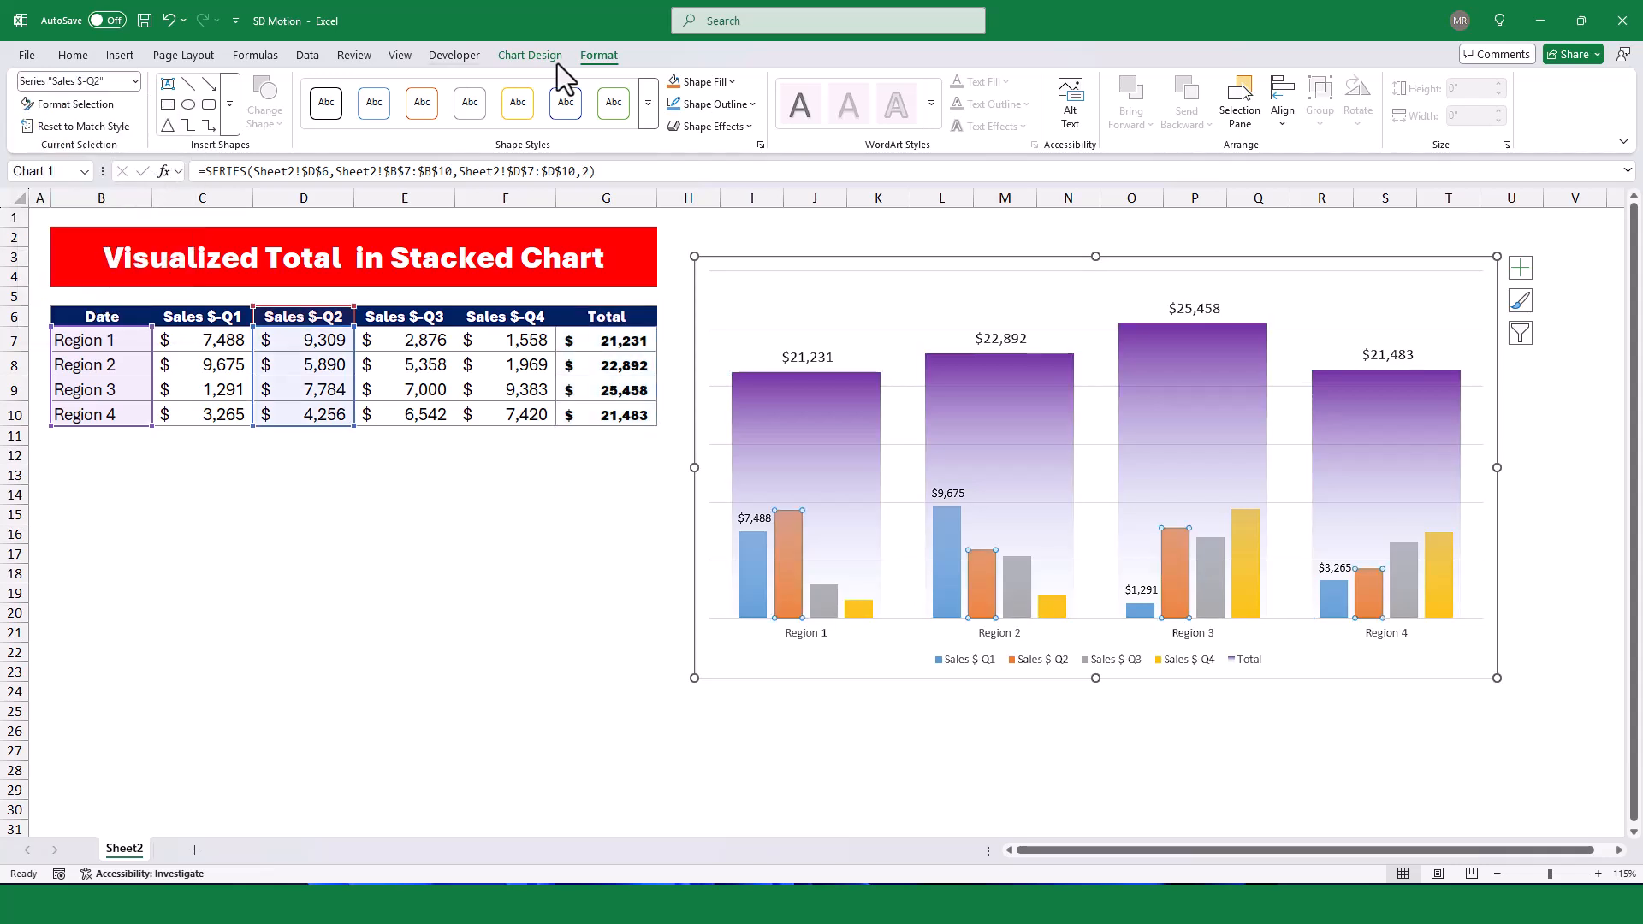
pyautogui.click(530, 54)
pyautogui.click(42, 101)
pyautogui.moveTo(86, 221)
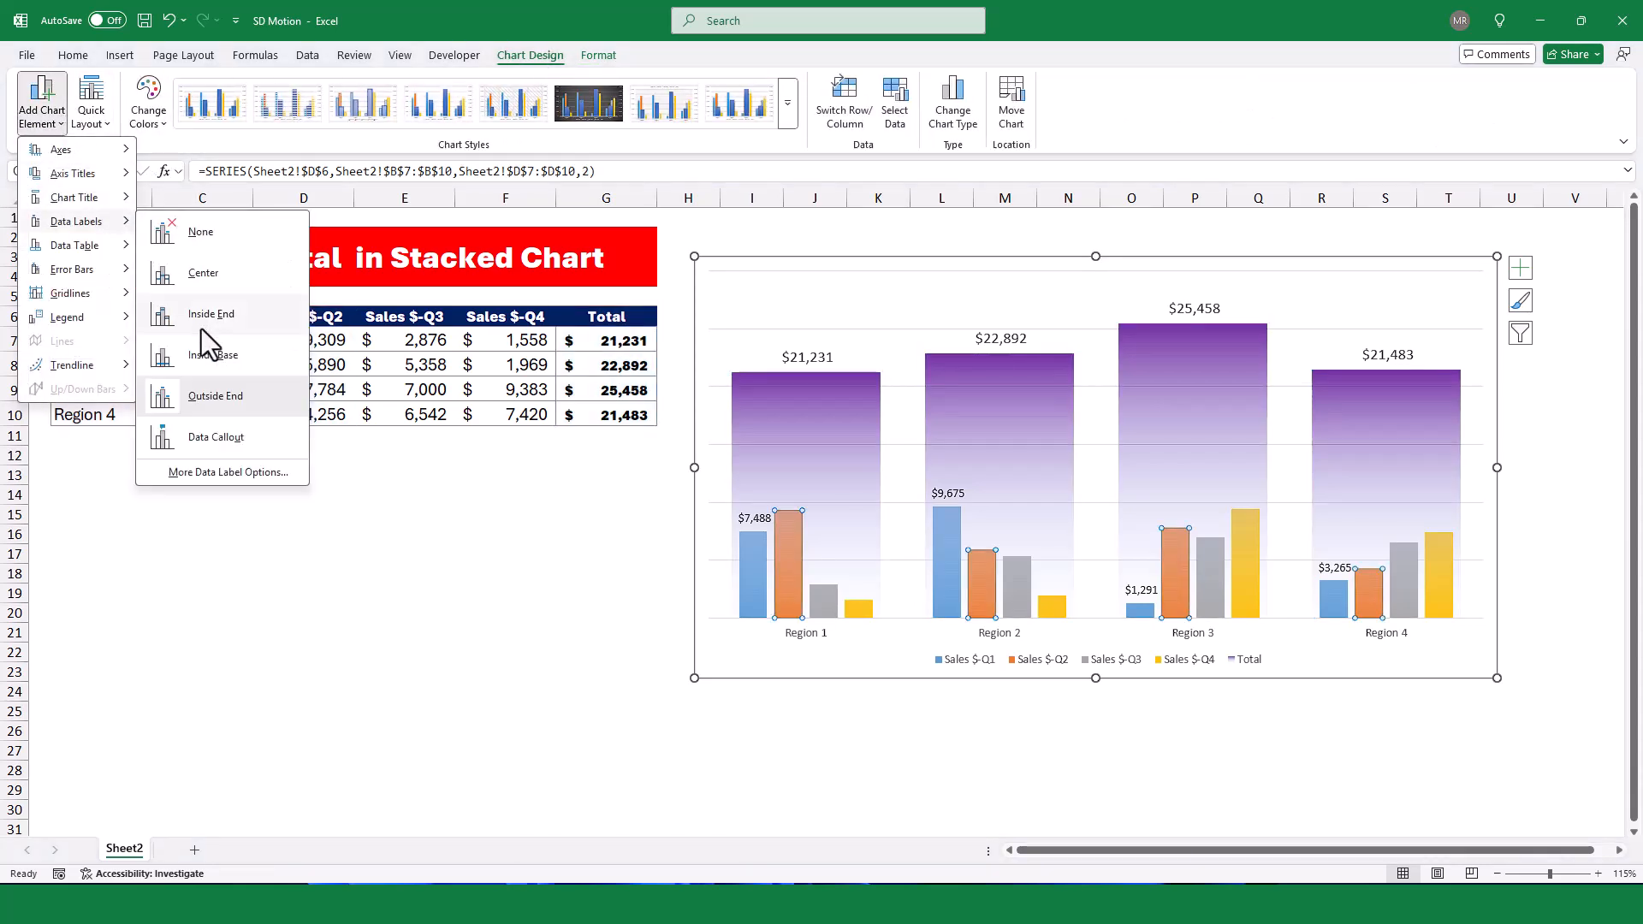
pyautogui.click(206, 396)
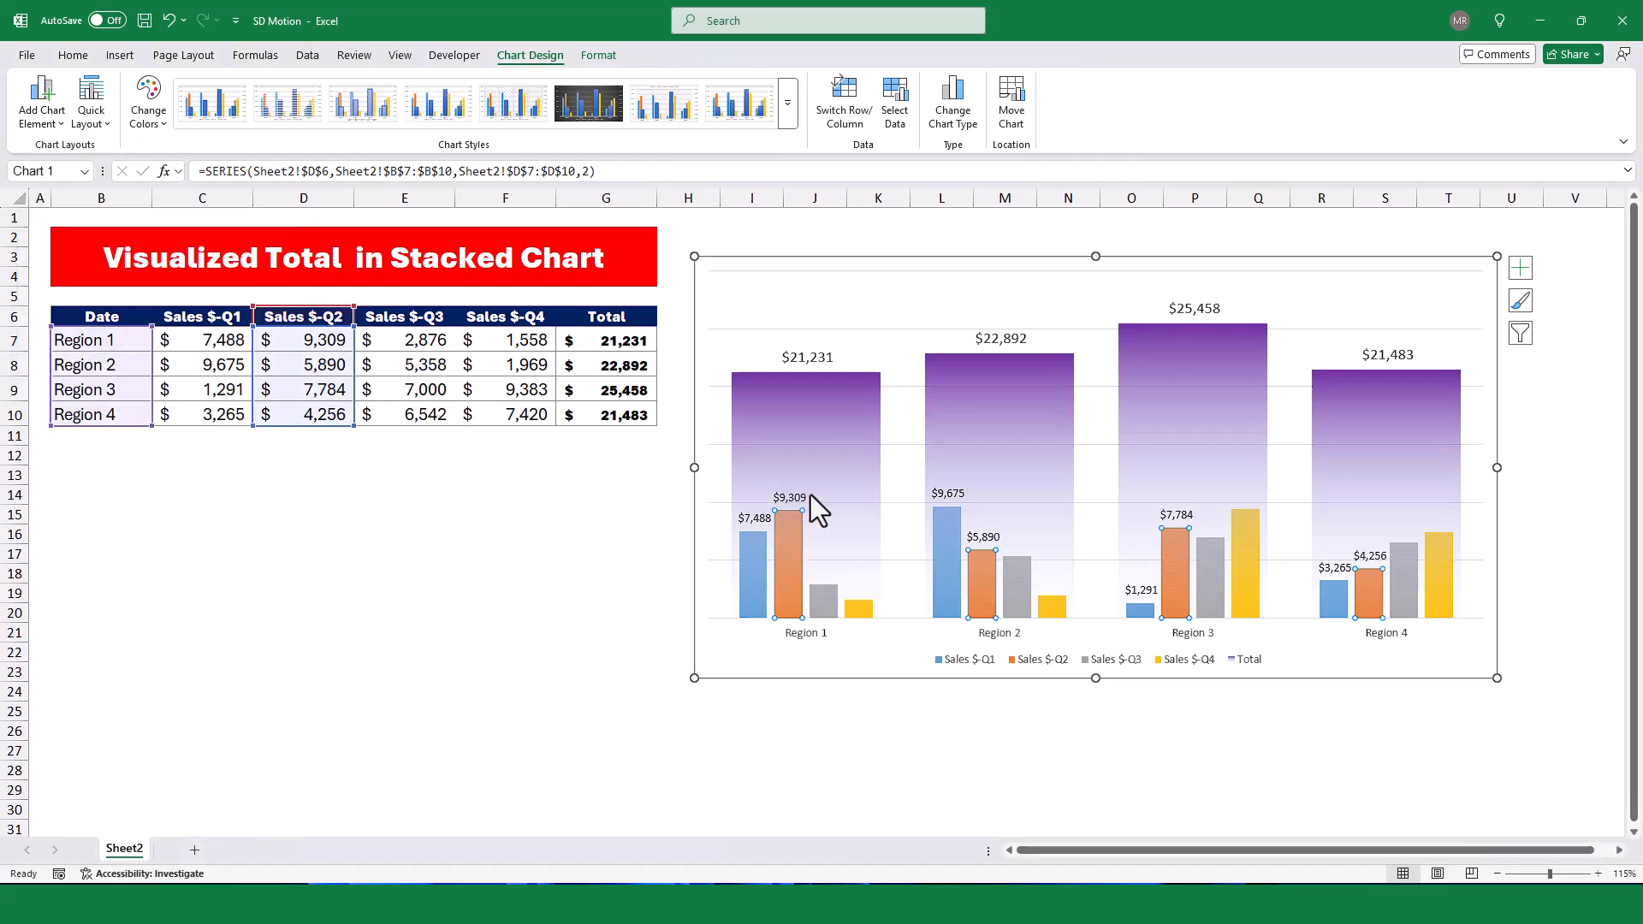
# - Set the gap width of the Total series to 300% to narrow its columns and expose the Q4 columns
pyautogui.click(813, 409)
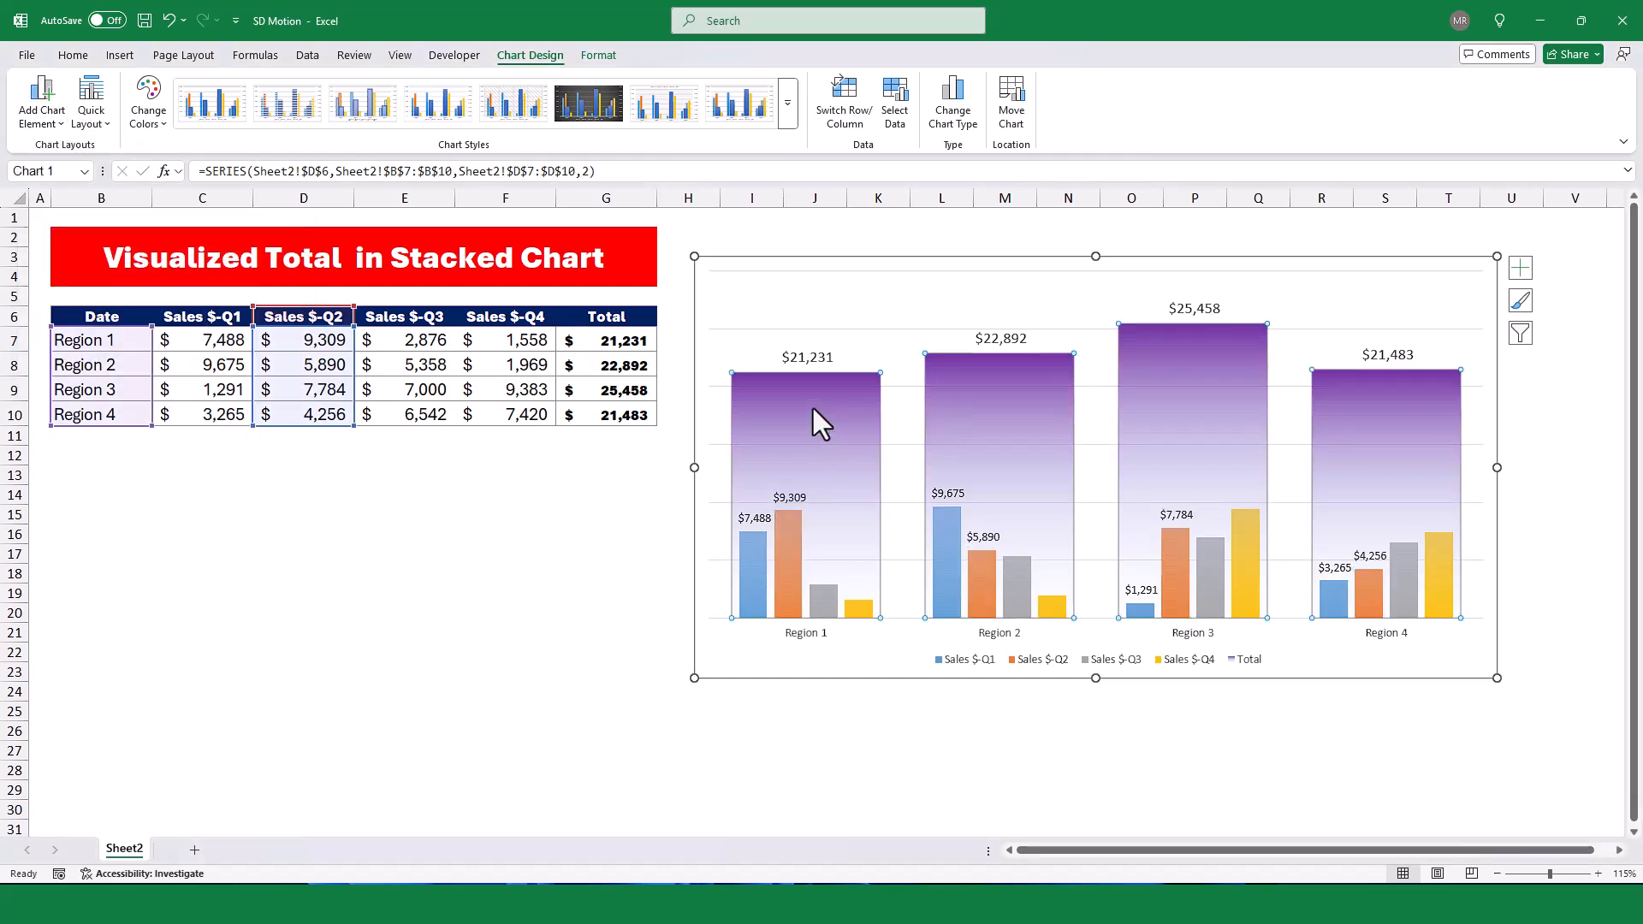
pyautogui.click(599, 55)
pyautogui.click(75, 104)
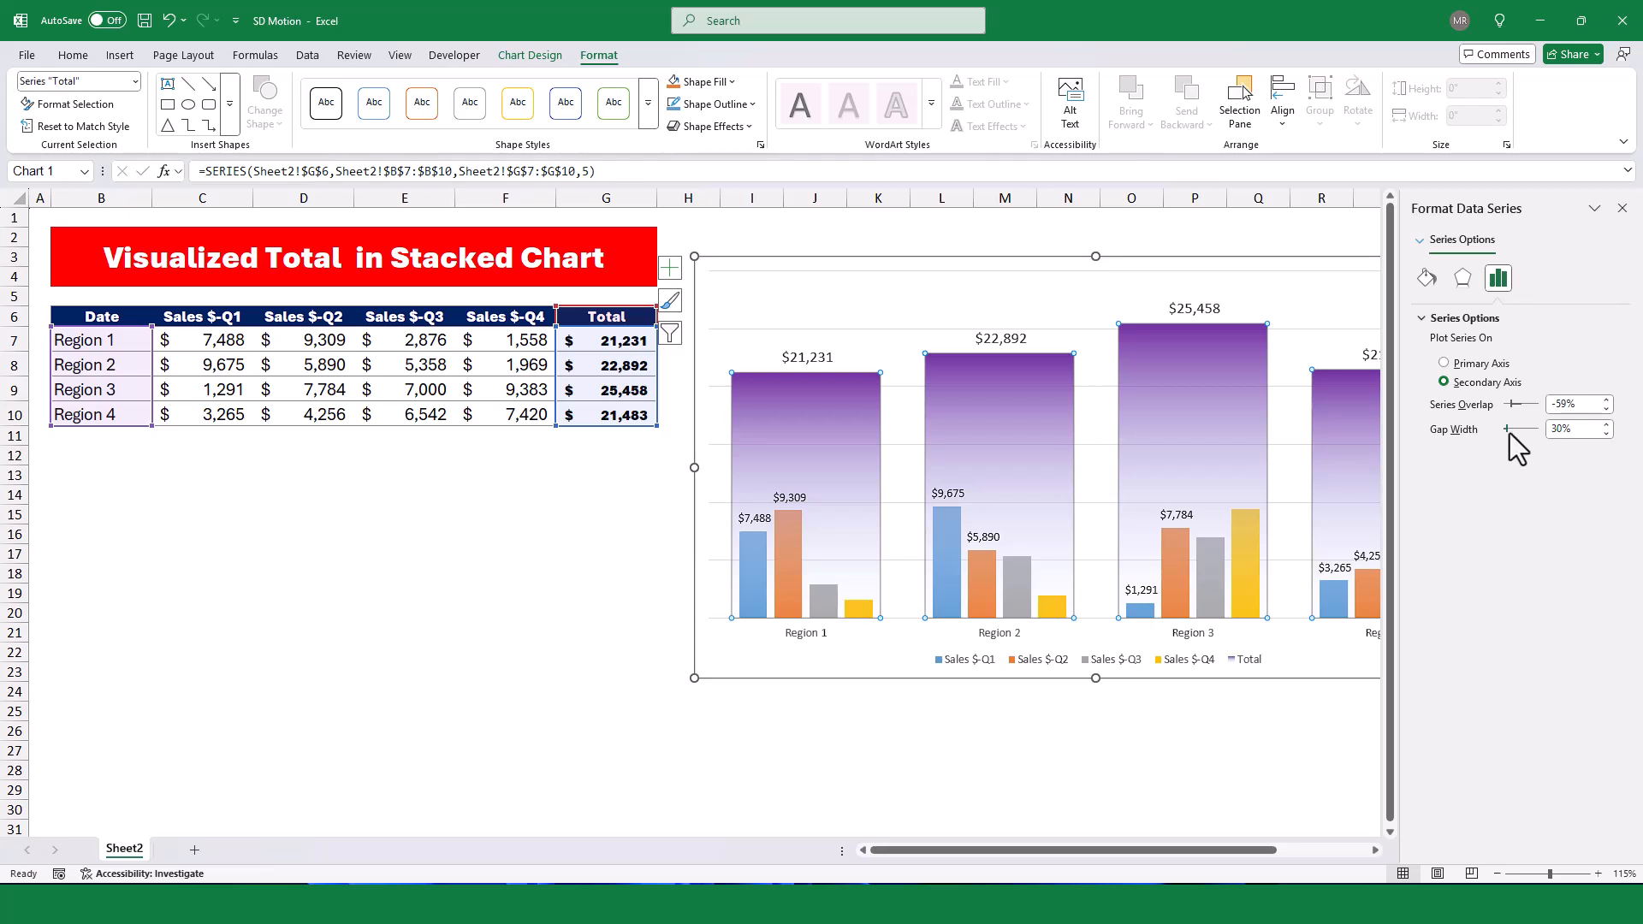
# - Add data labels to the Sales $-Q4 and Sales $-Q3 series columns
pyautogui.click(1253, 553)
pyautogui.rightClick(1253, 553)
pyautogui.click(1287, 673)
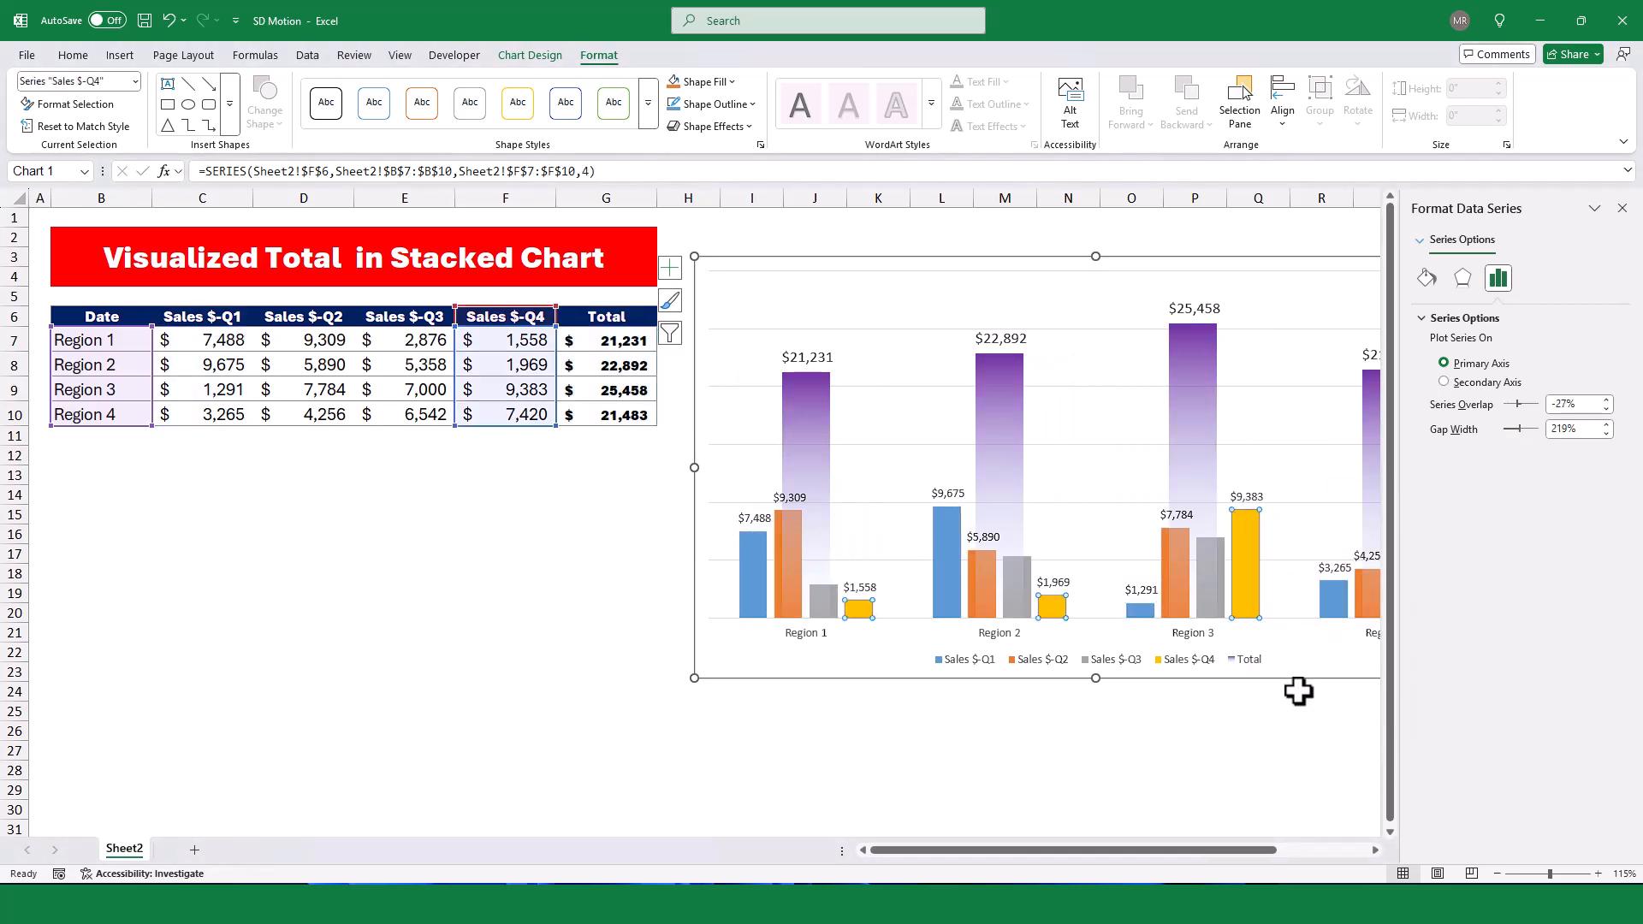
pyautogui.rightClick(1226, 548)
pyautogui.click(1281, 688)
pyautogui.click(1166, 755)
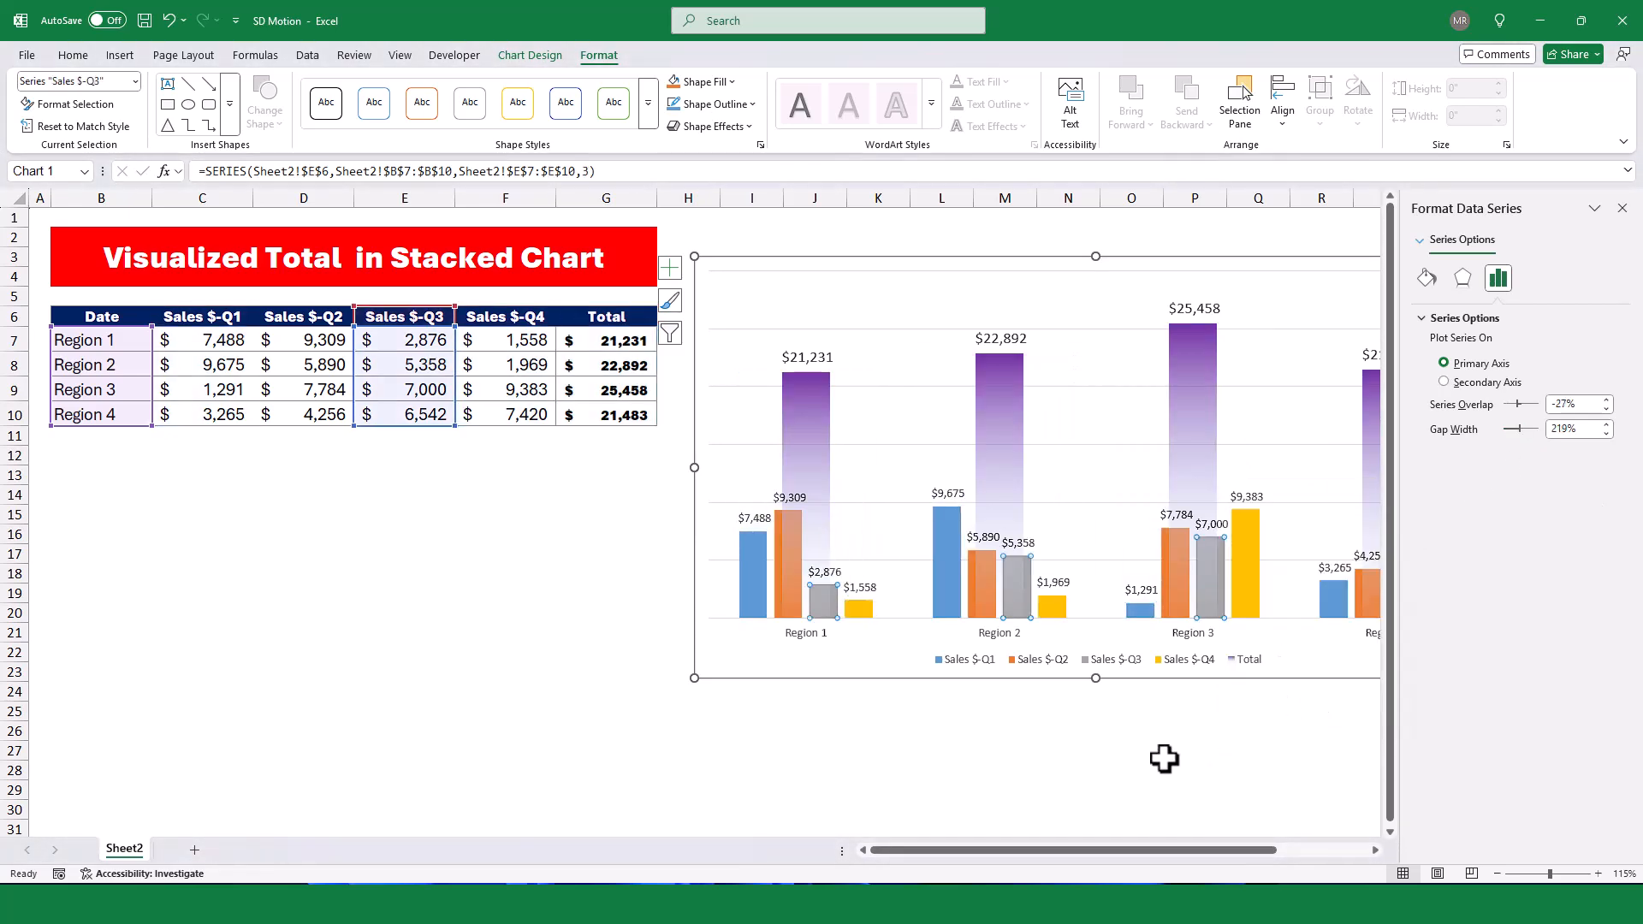
# - Set the gap width of the Total series back to 30%
pyautogui.click(1222, 427)
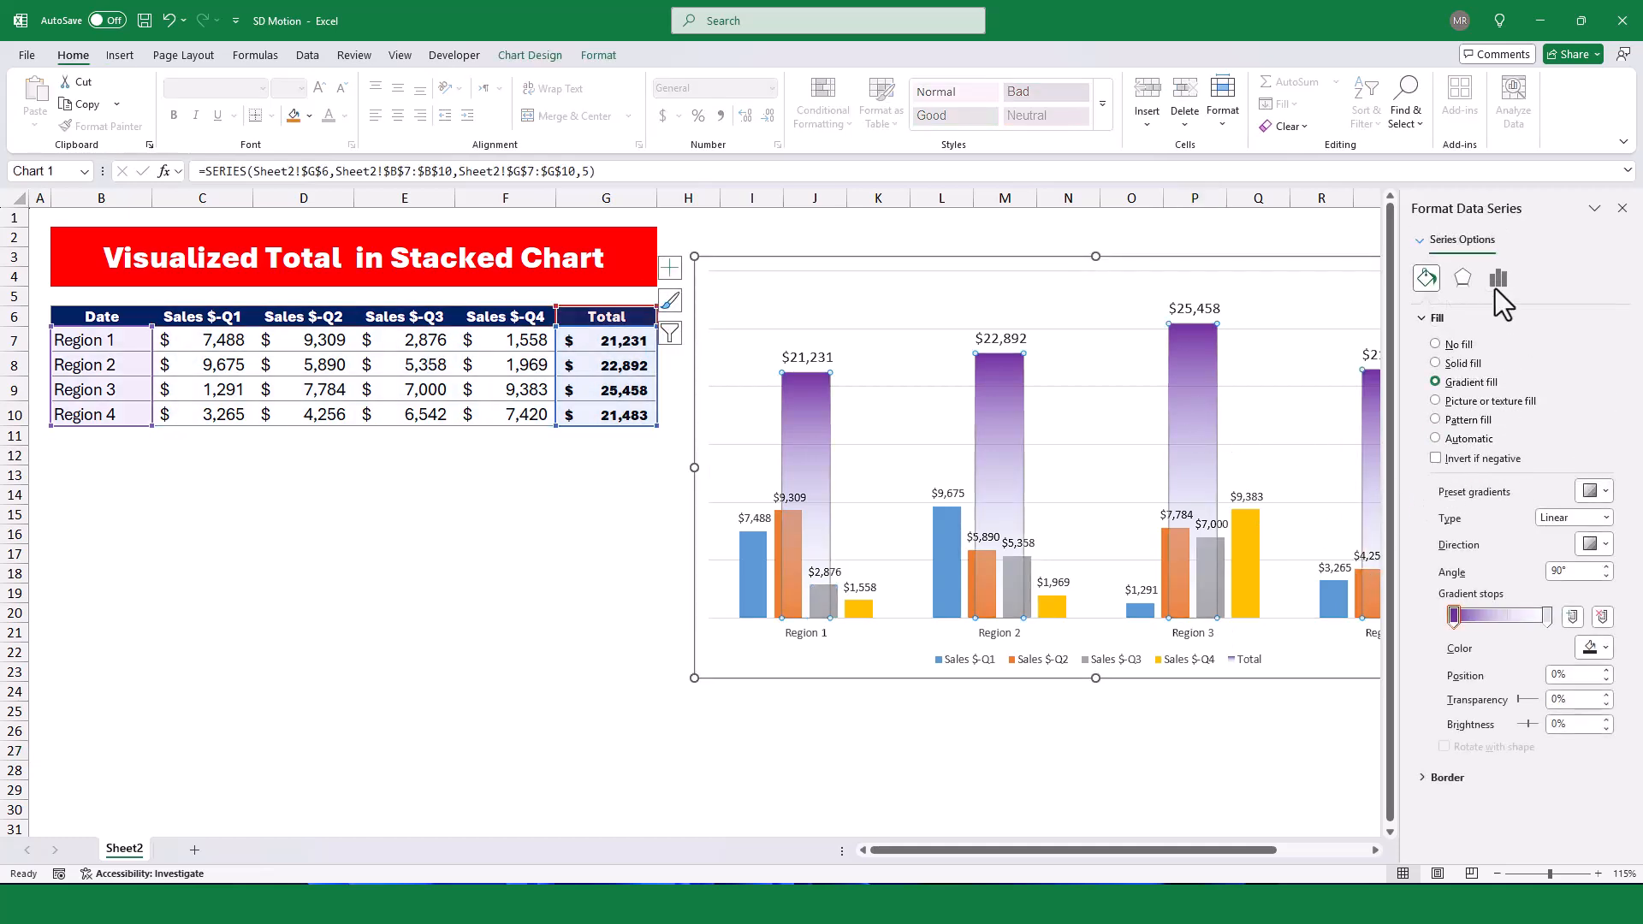
pyautogui.click(1497, 283)
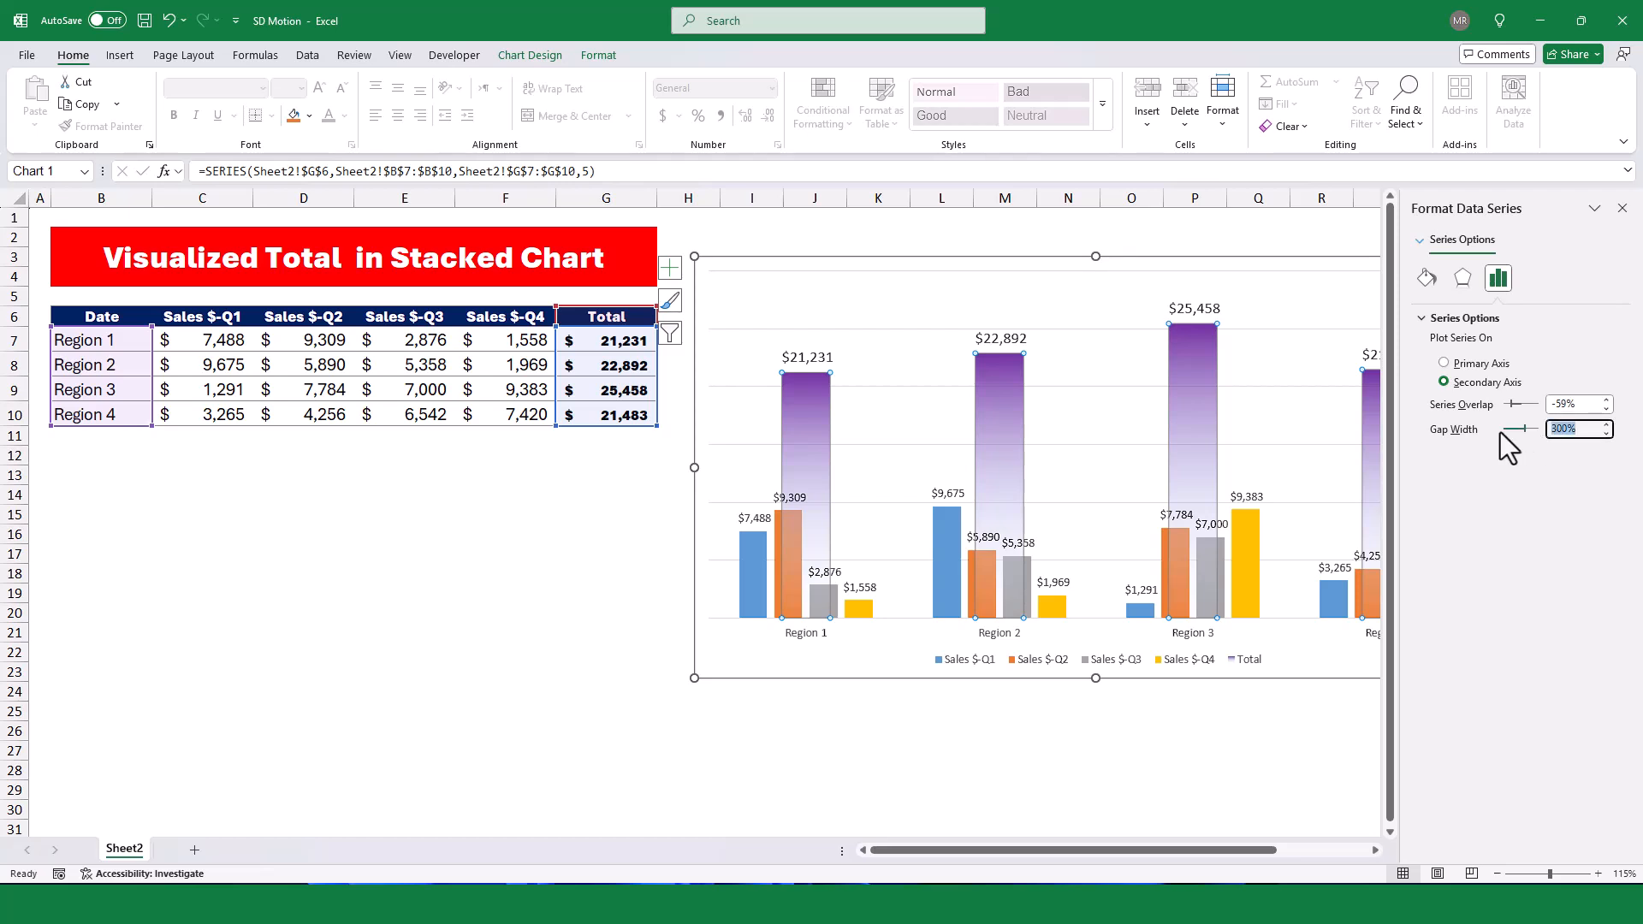
pyautogui.write('30')
pyautogui.press('Return')
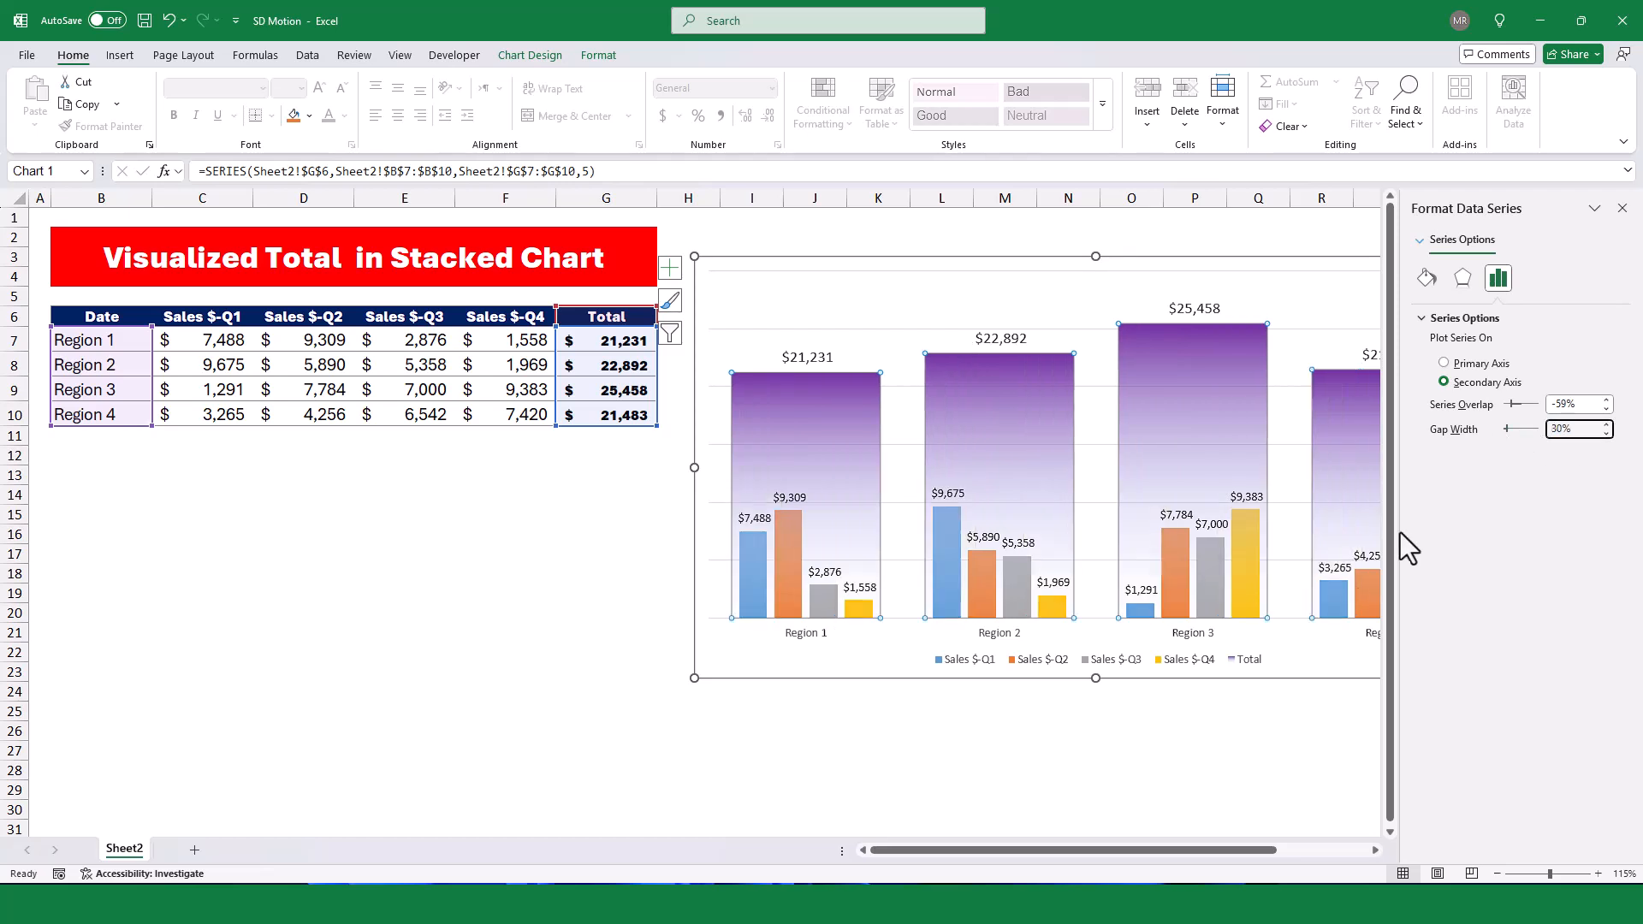
# - Remove the chart's horizontal gridlines and make the Total series data labels bold
pyautogui.click(1371, 775)
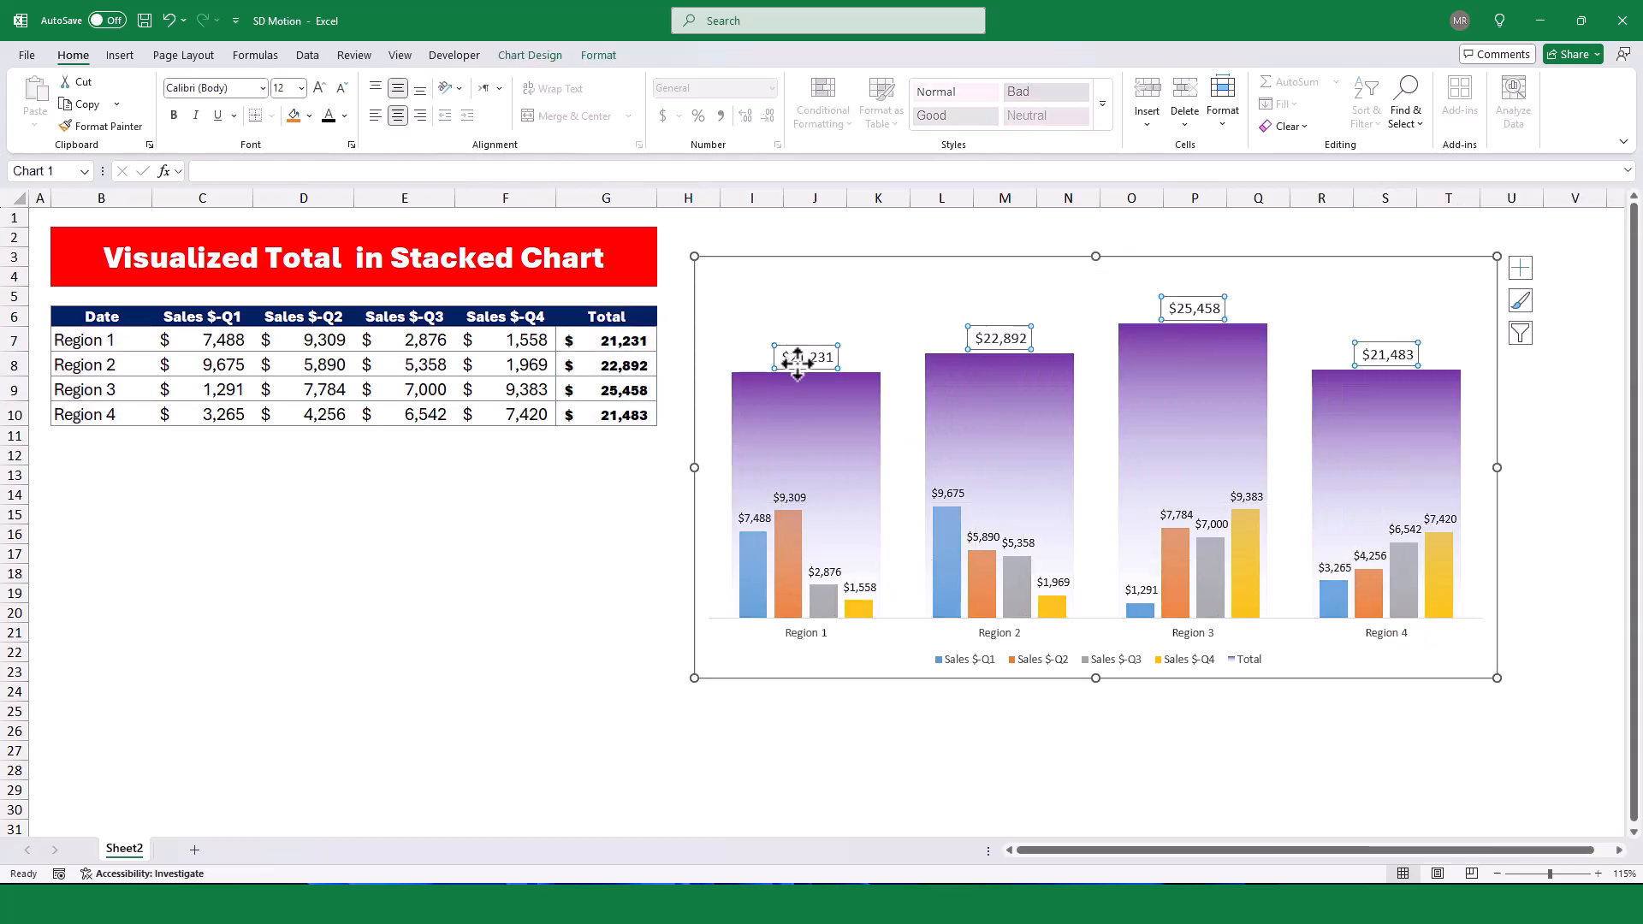
pyautogui.hotkey('ctrl', 'b')
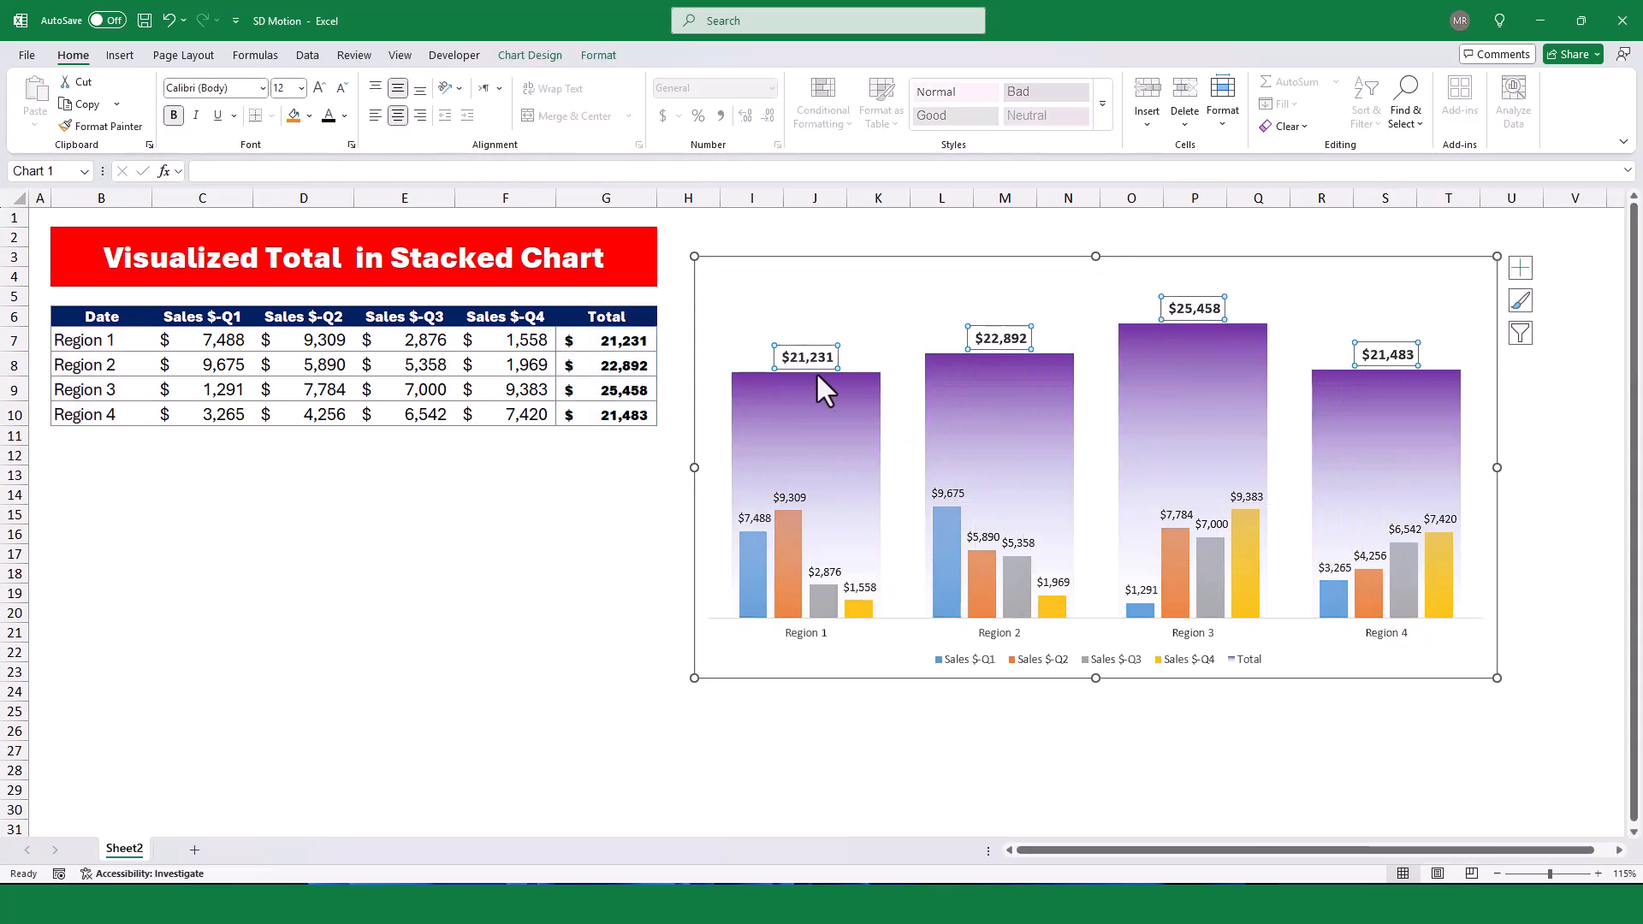
pyautogui.click(1524, 729)
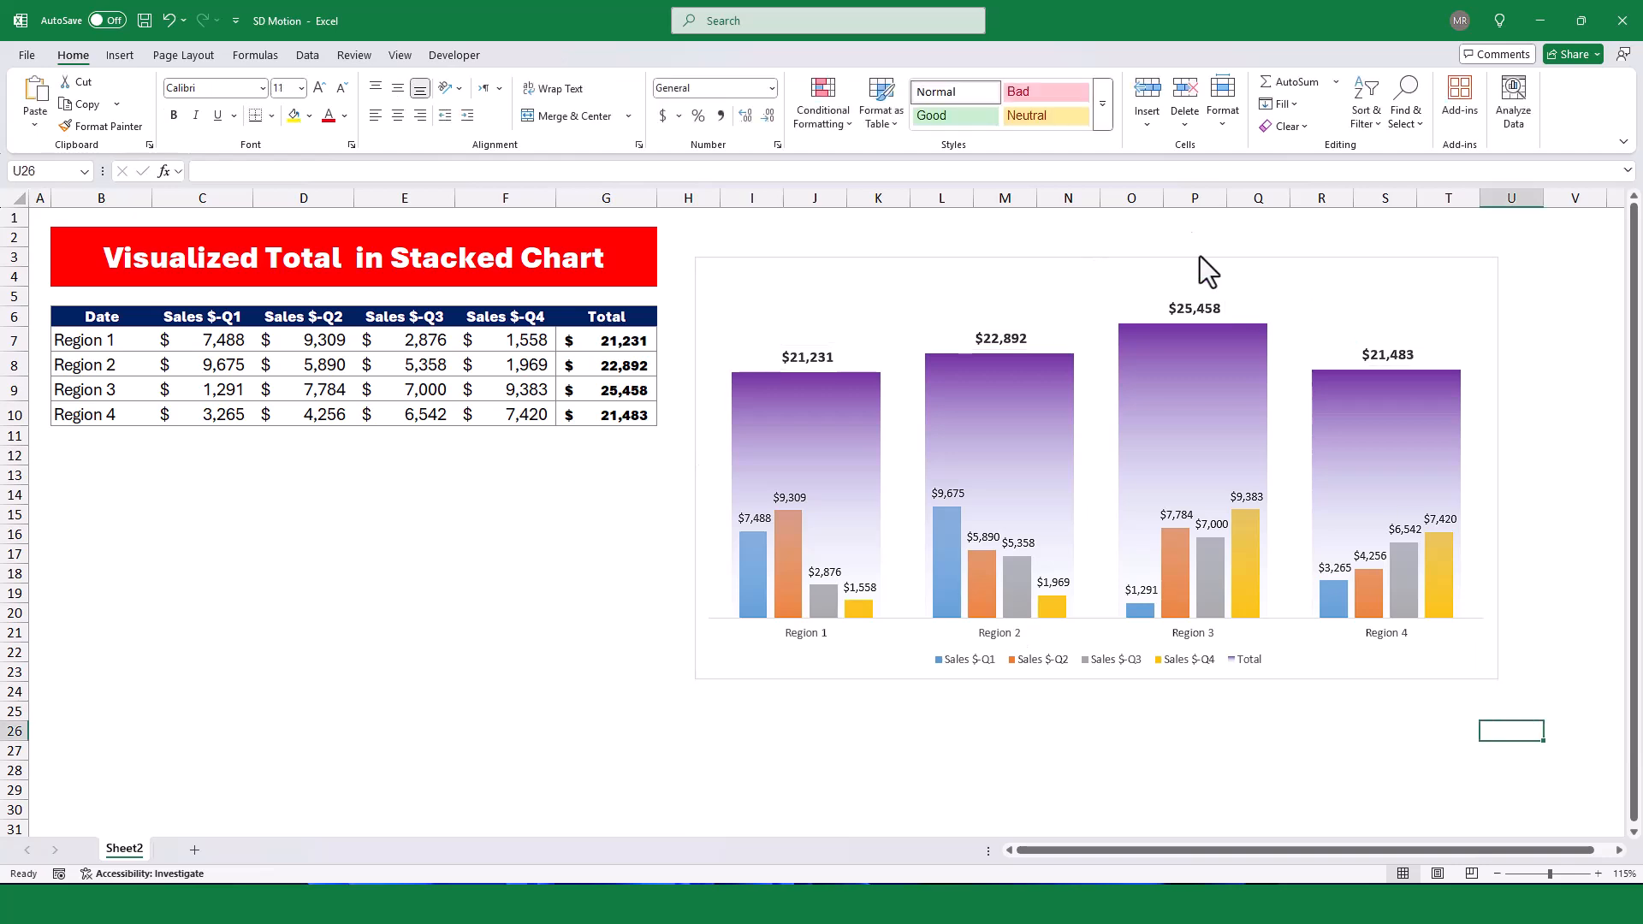
# - Add a title above the chart columns reading "Region wise Quarterly Sales-2025"
pyautogui.click(1118, 255)
pyautogui.click(589, 58)
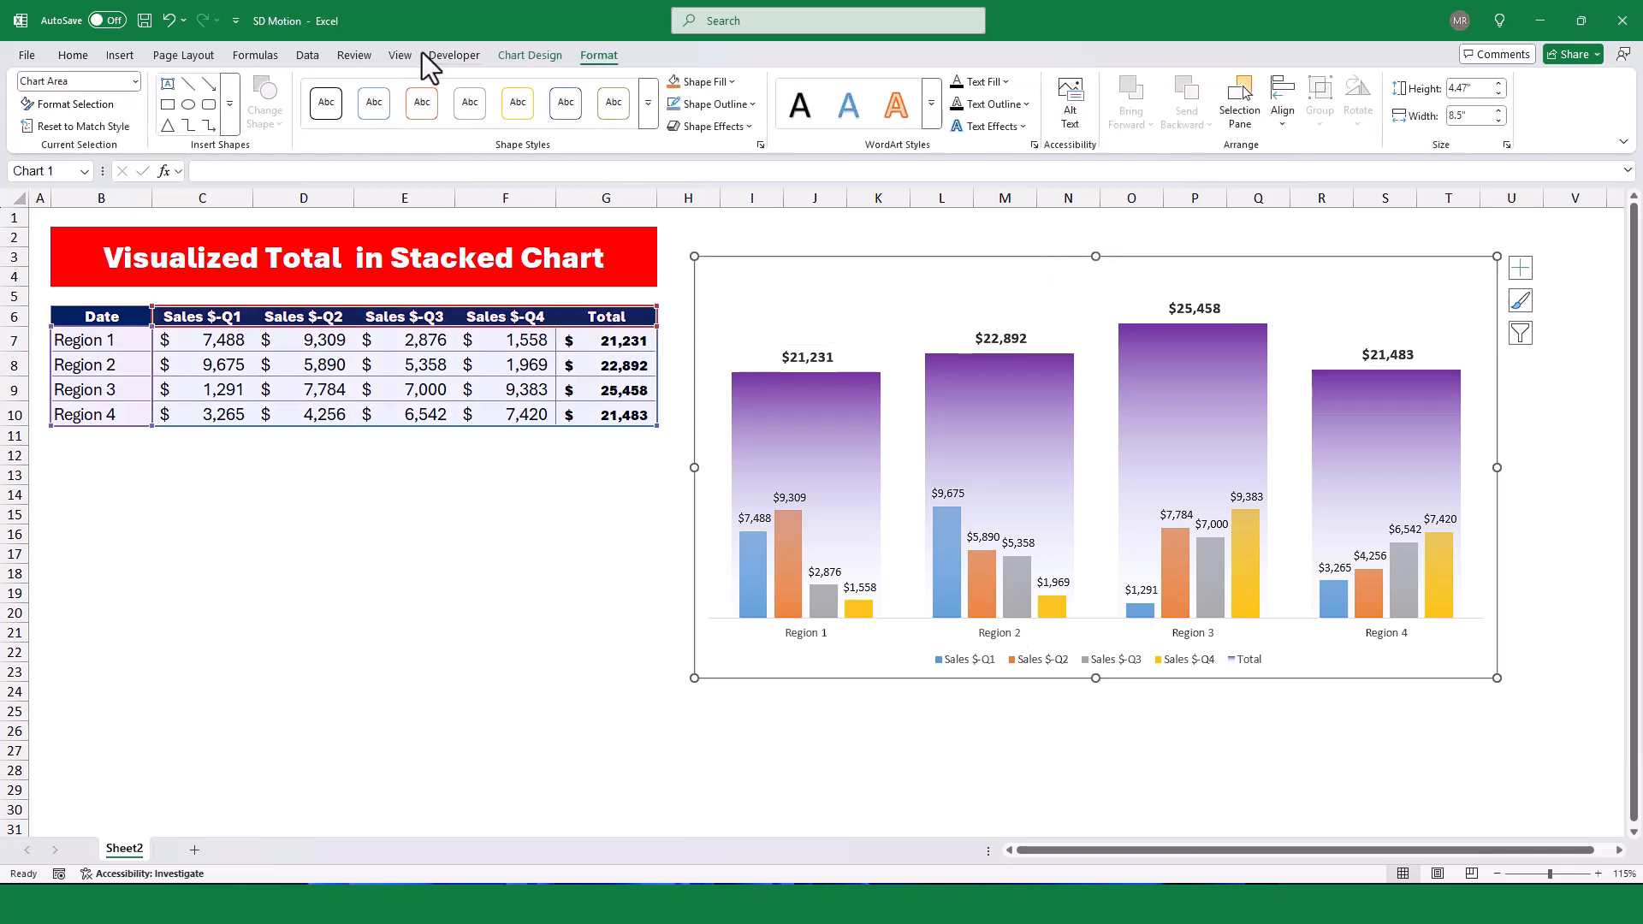
pyautogui.click(530, 55)
pyautogui.click(42, 103)
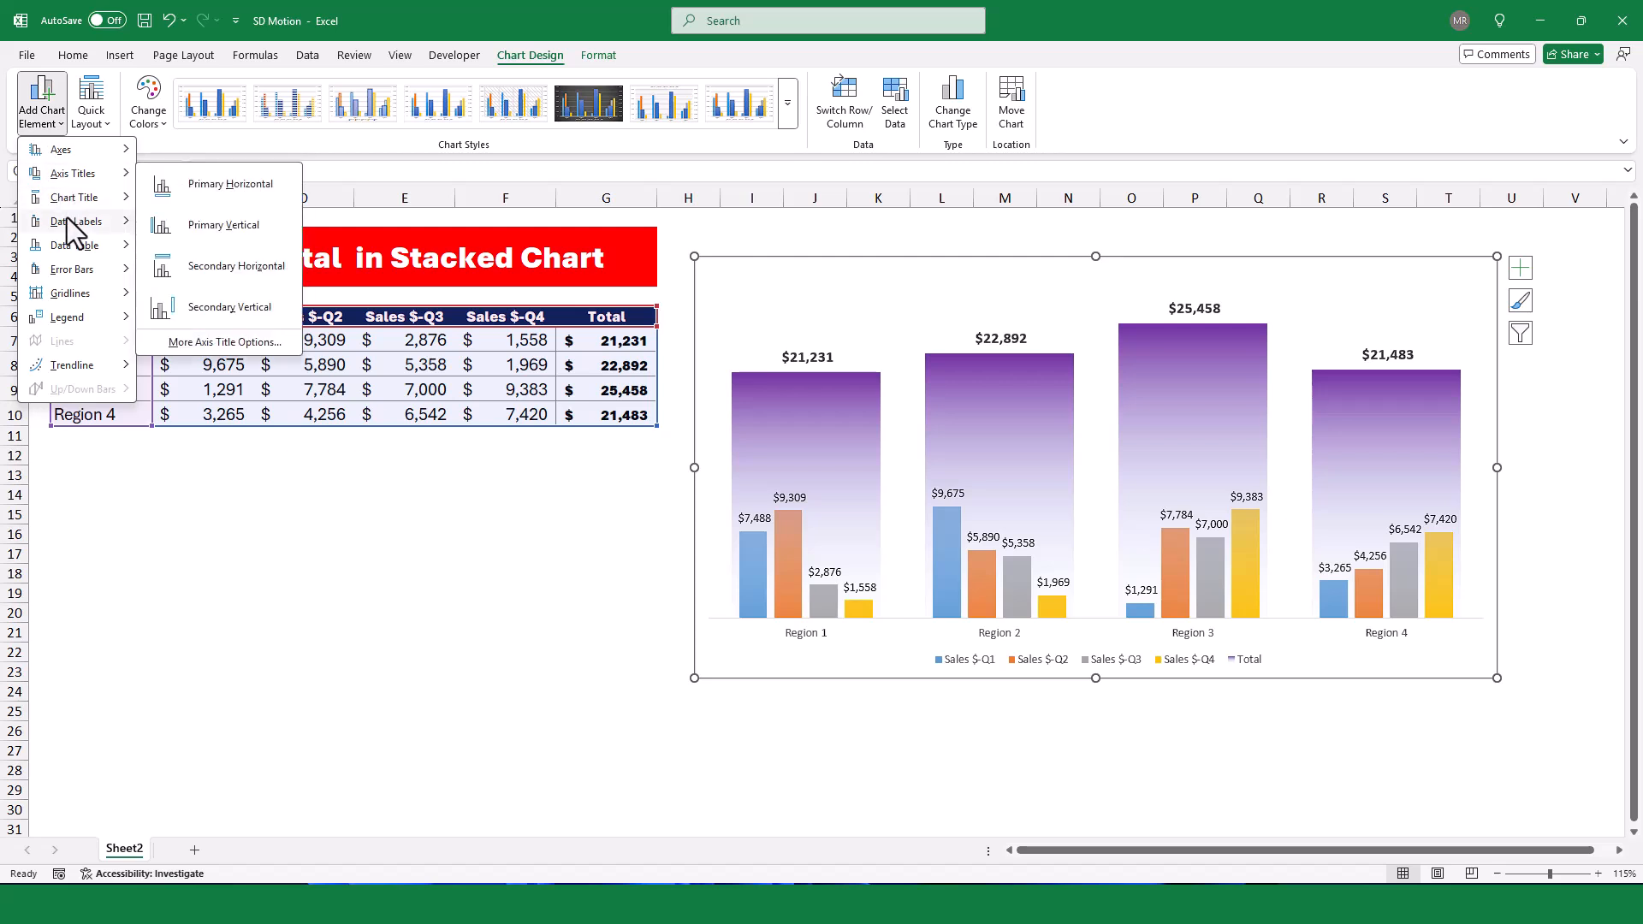
pyautogui.moveTo(95, 197)
pyautogui.click(198, 253)
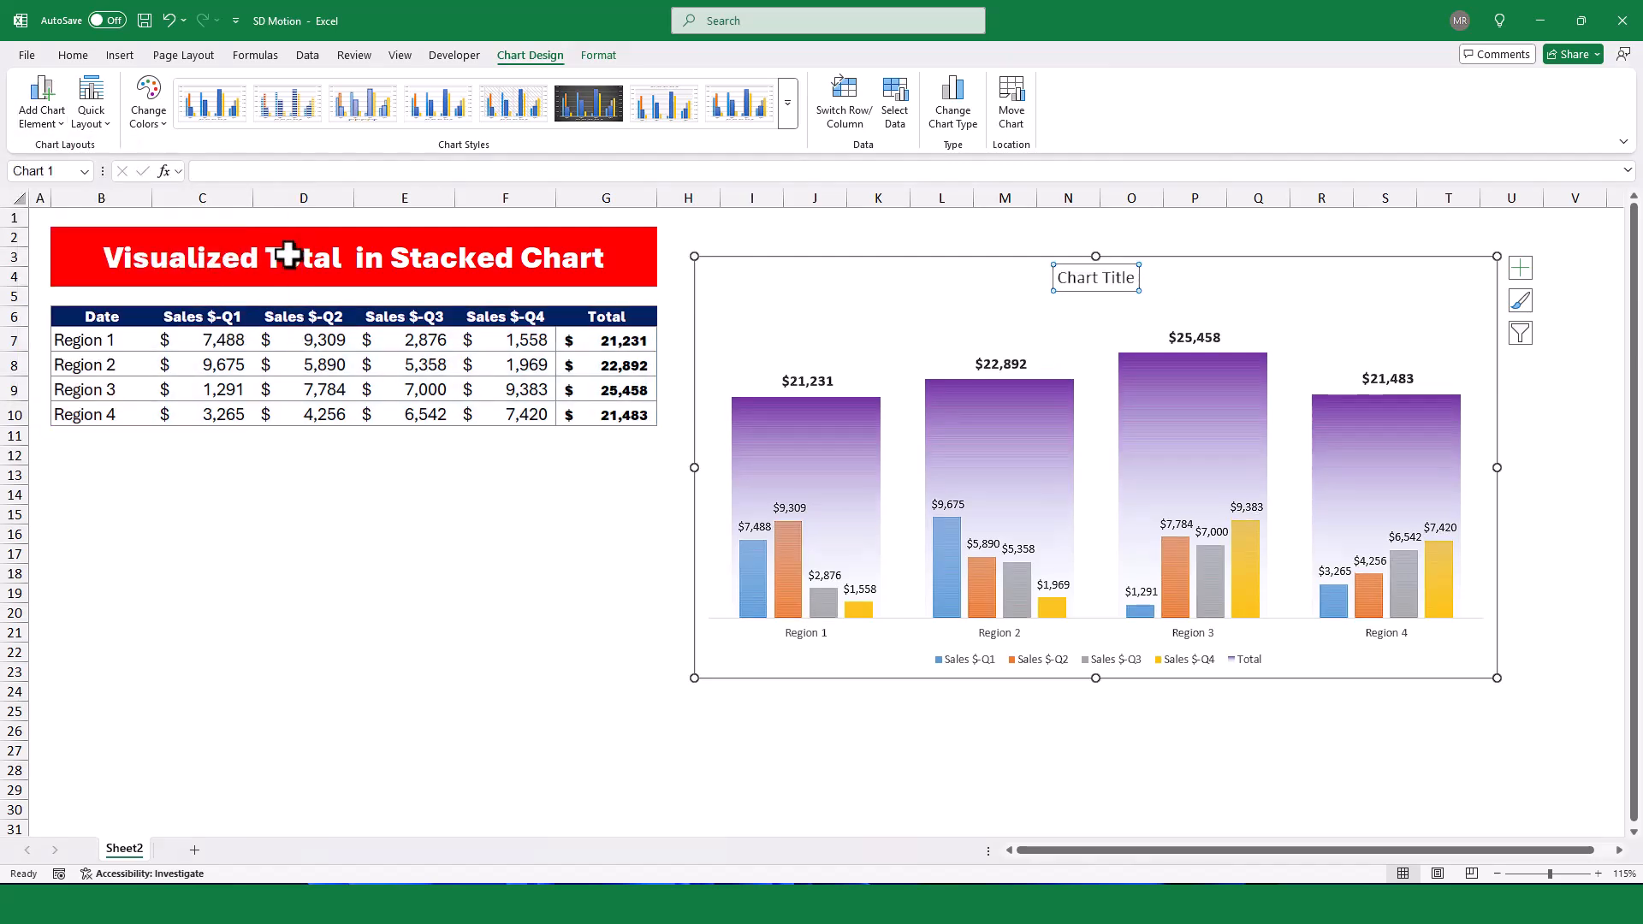
pyautogui.tripleClick(1091, 286)
pyautogui.write('Region wise Quarterly Sales-2025')
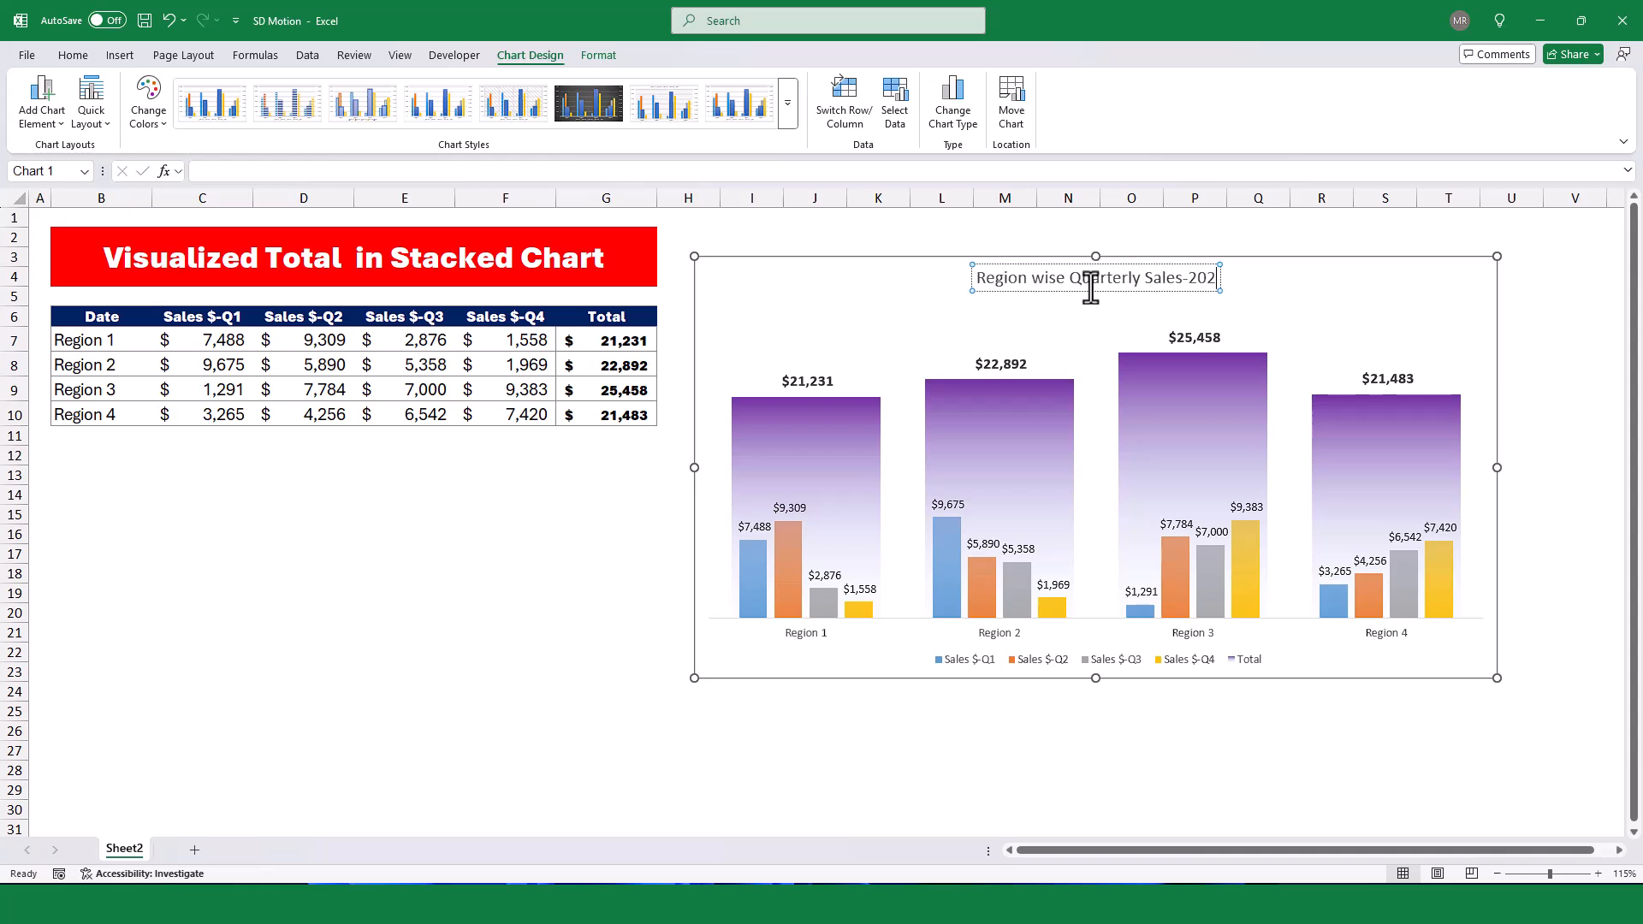
# - Make the chart title bold and deselect the chart
pyautogui.tripleClick(1095, 284)
pyautogui.hotkey('ctrl', 'b')
pyautogui.click(1559, 378)
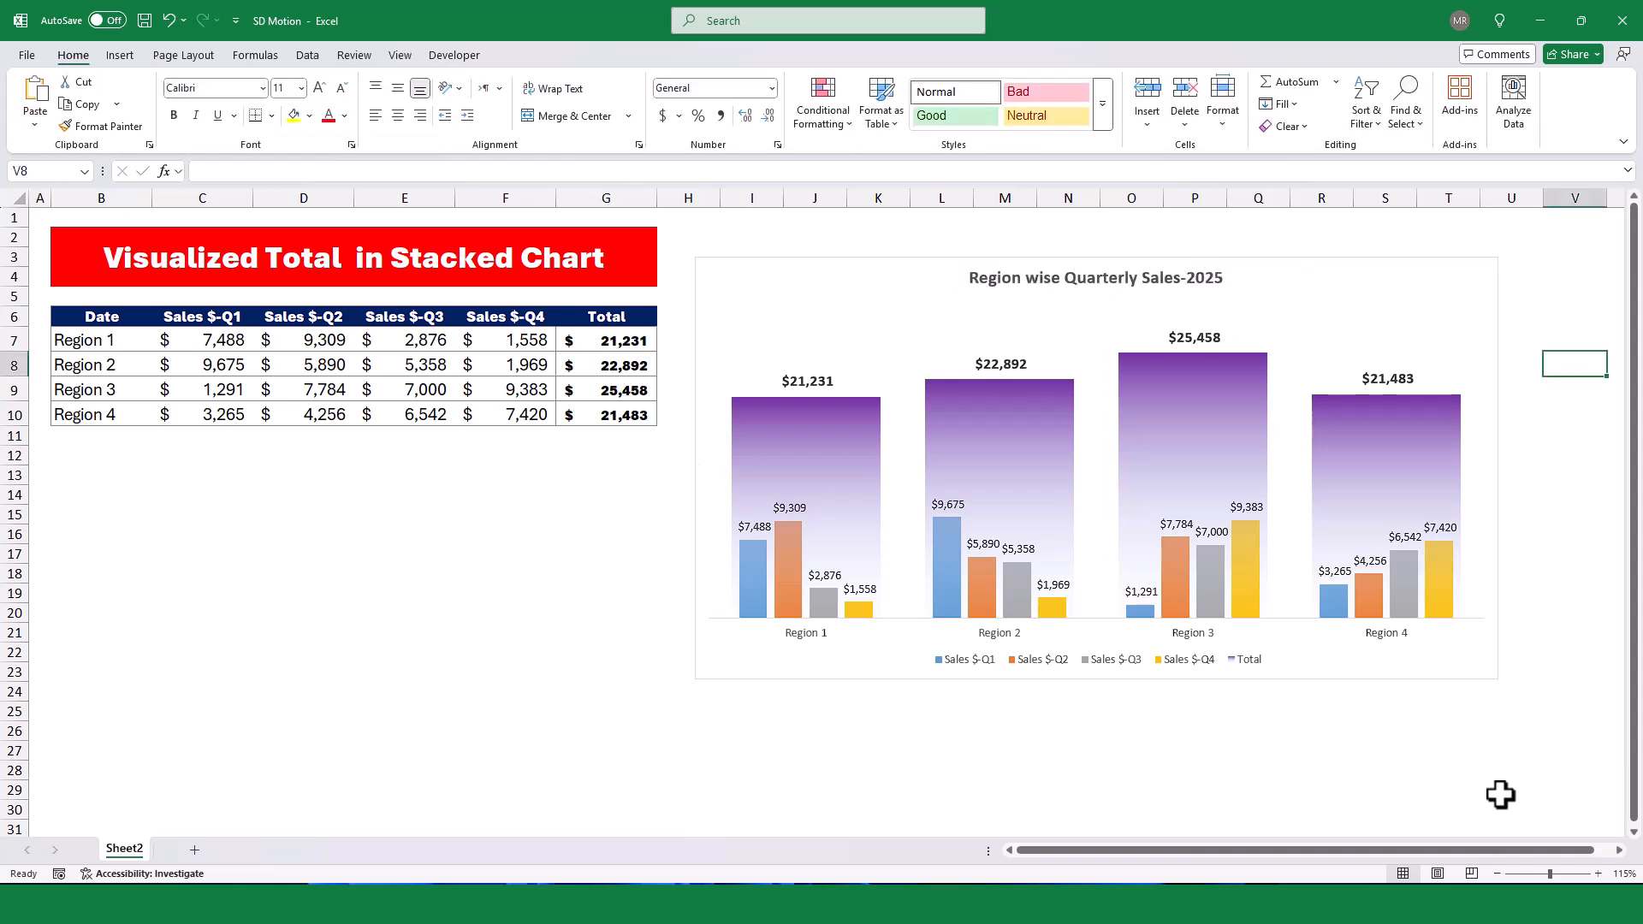
pyautogui.click(1502, 796)
# - Change Region 3's sales in the data table to 15,000 for Q3 and 20,000 for Q4
pyautogui.click(405, 391)
pyautogui.write('15,000')
pyautogui.press('Return')
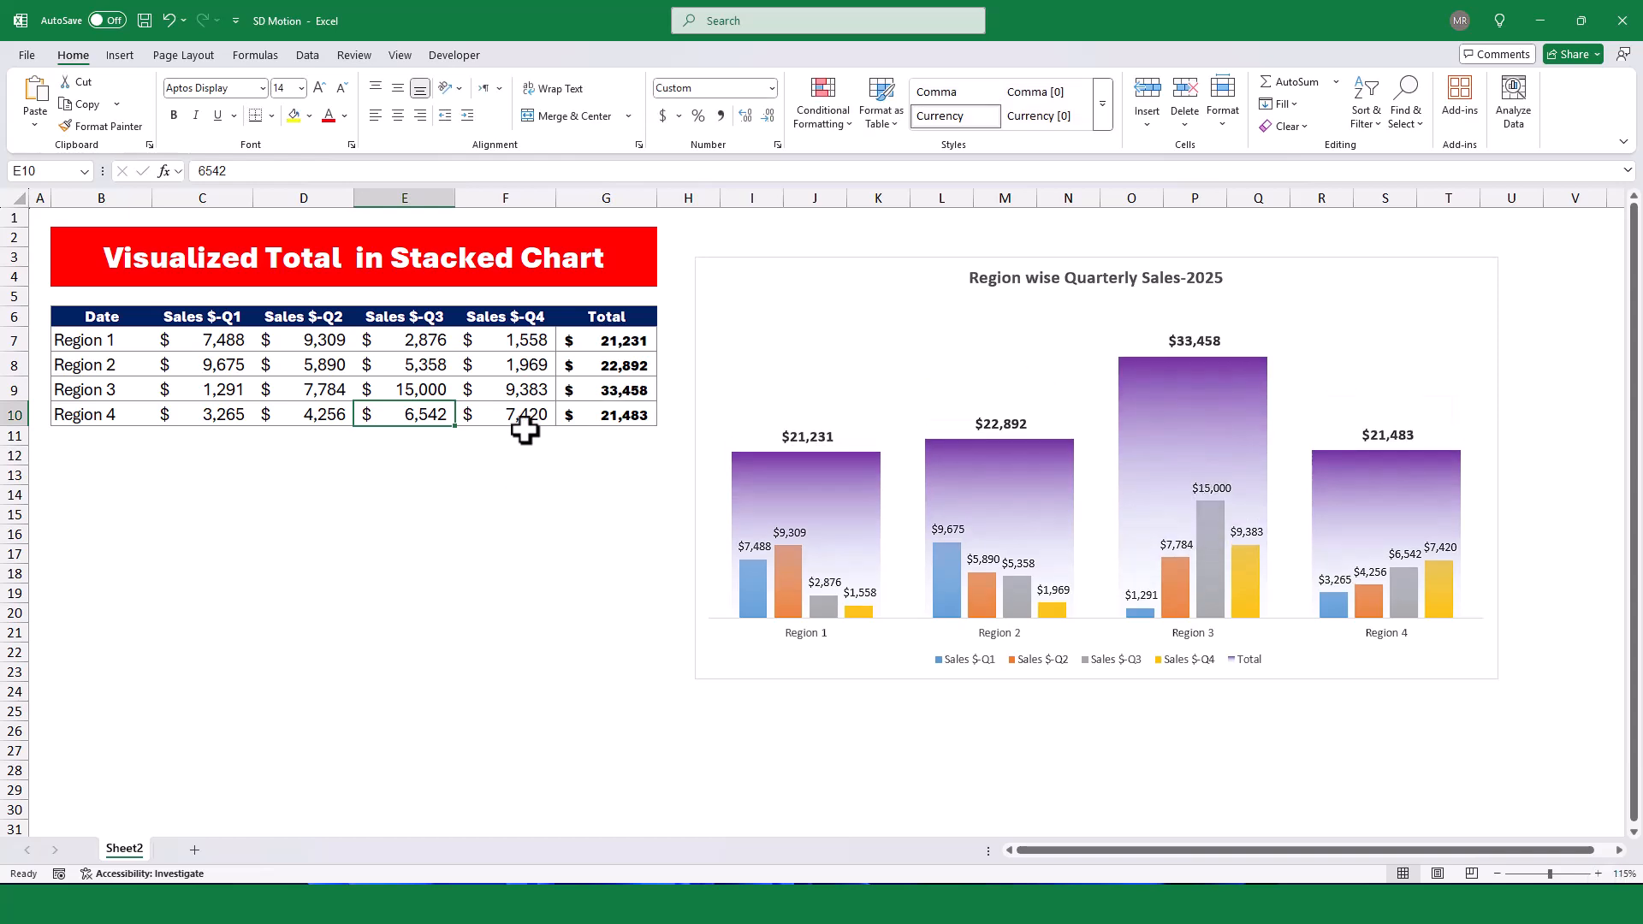
pyautogui.click(538, 389)
pyautogui.write('6')
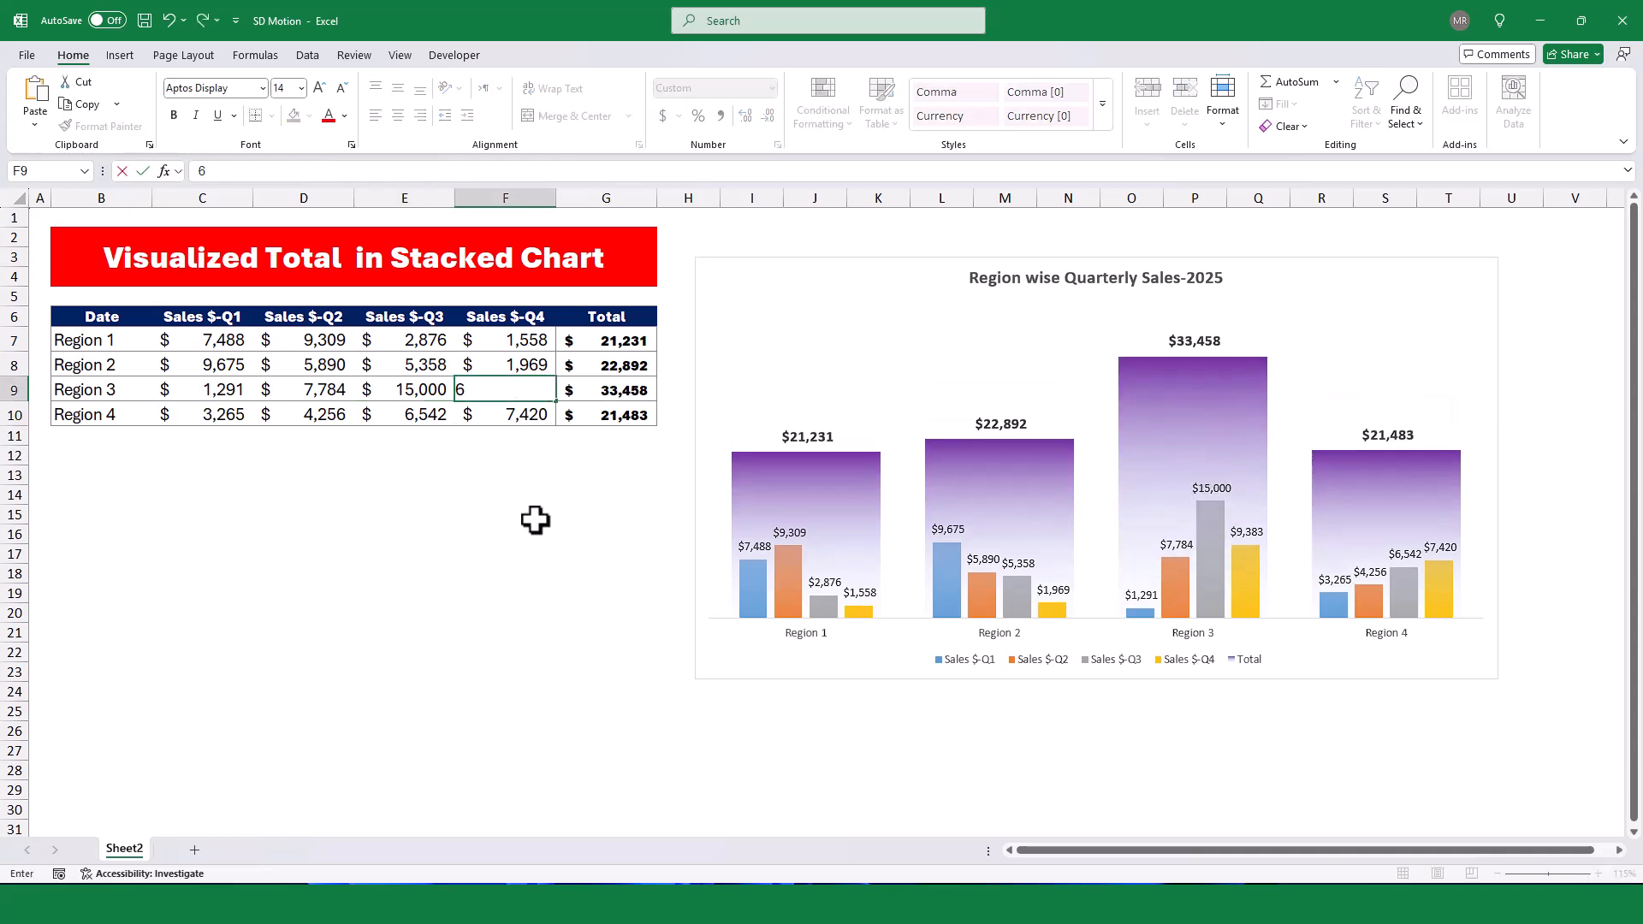
pyautogui.press('BackSpace')
pyautogui.write('20000')
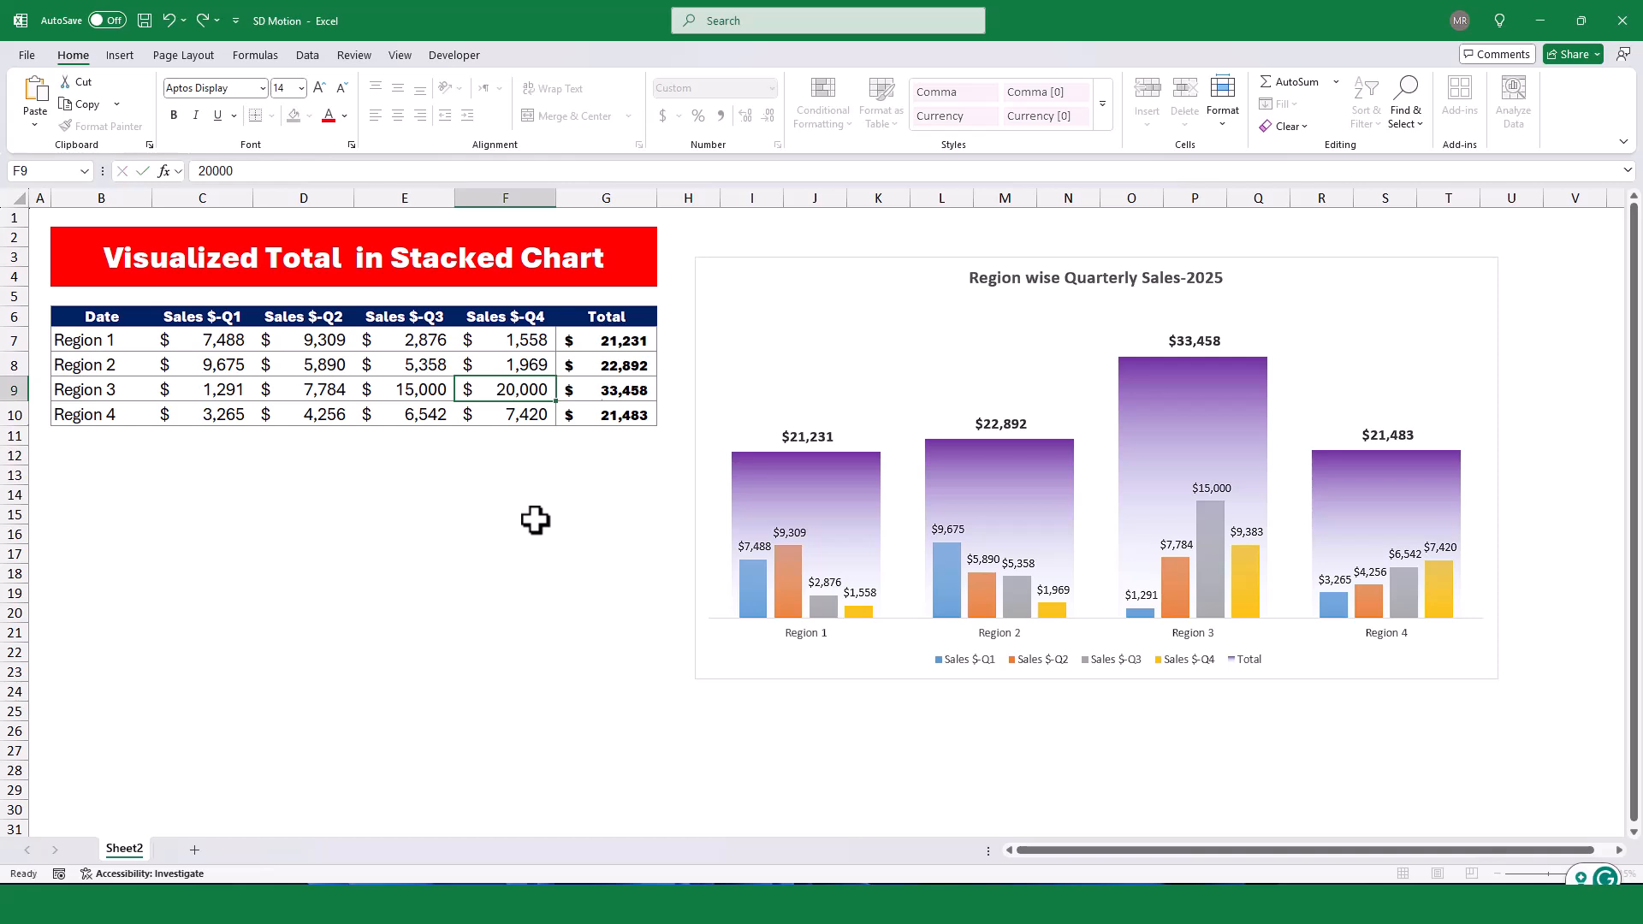
pyautogui.press('Return')
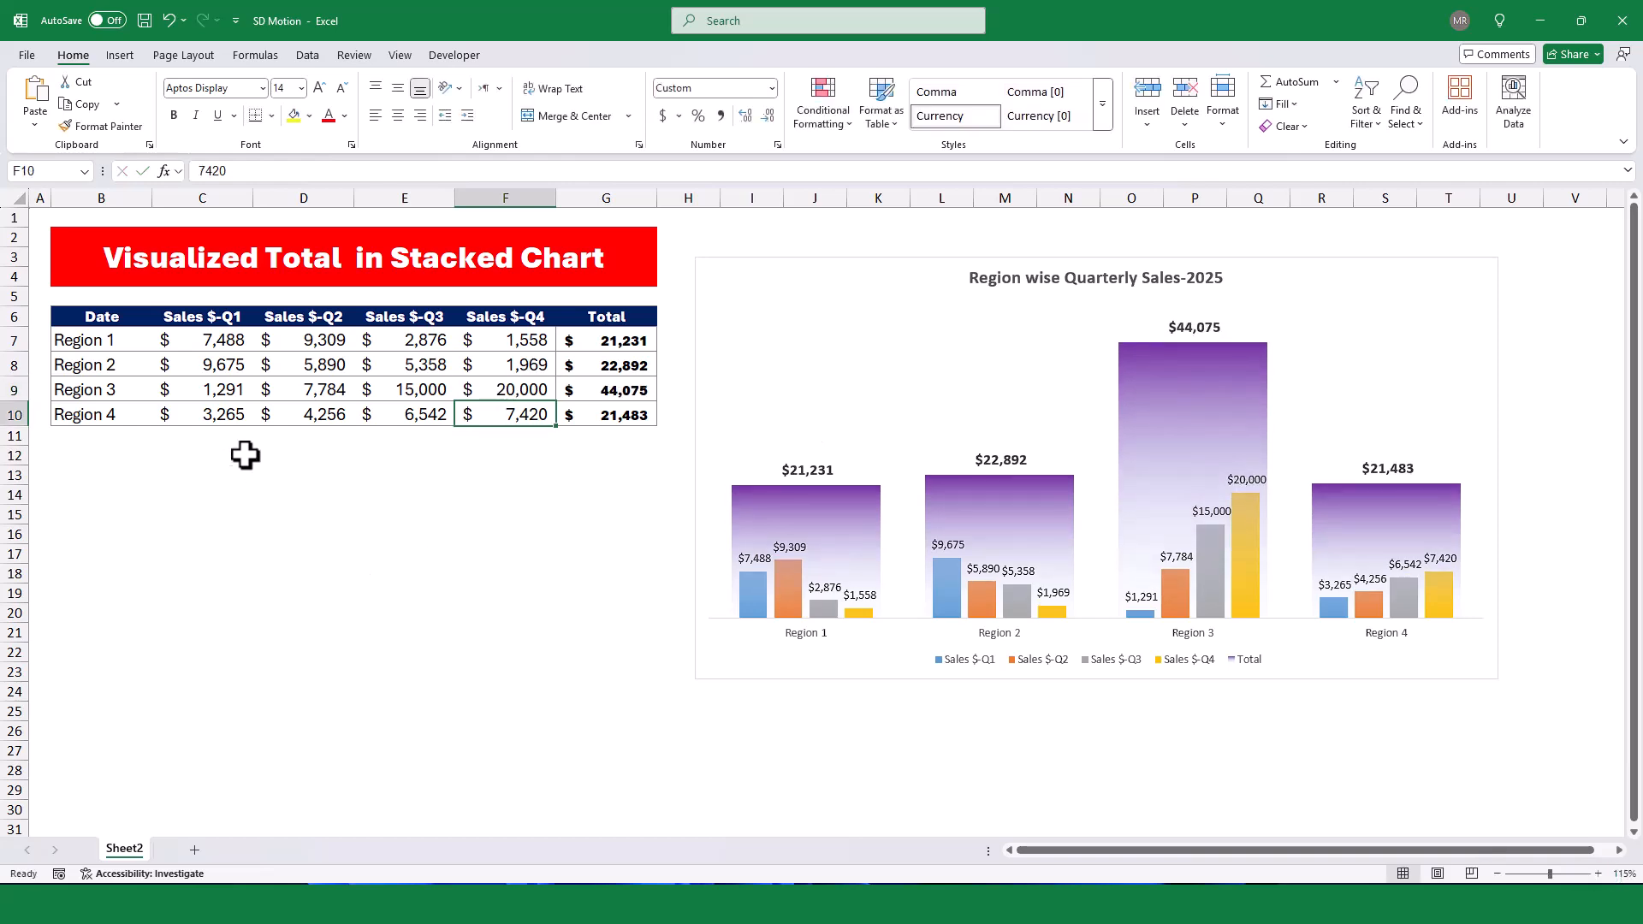
# - Change Region 2's Q3 sales to 160 and Region 1's Q4 sales to 15,000 in the data table
pyautogui.click(397, 356)
pyautogui.write('16')
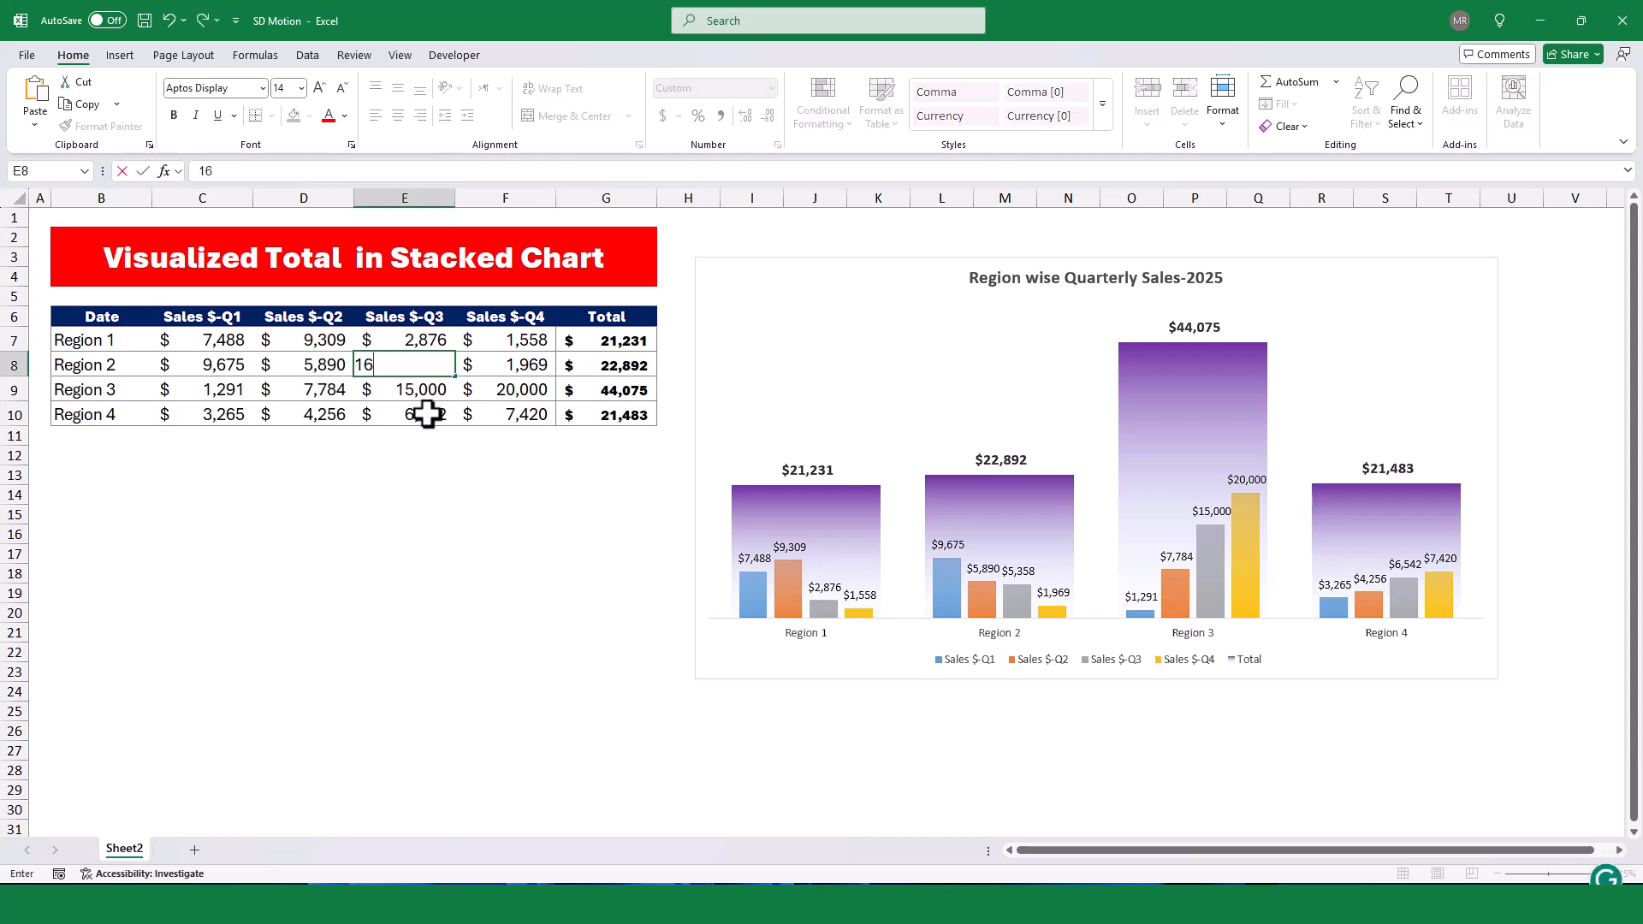
pyautogui.press('Return')
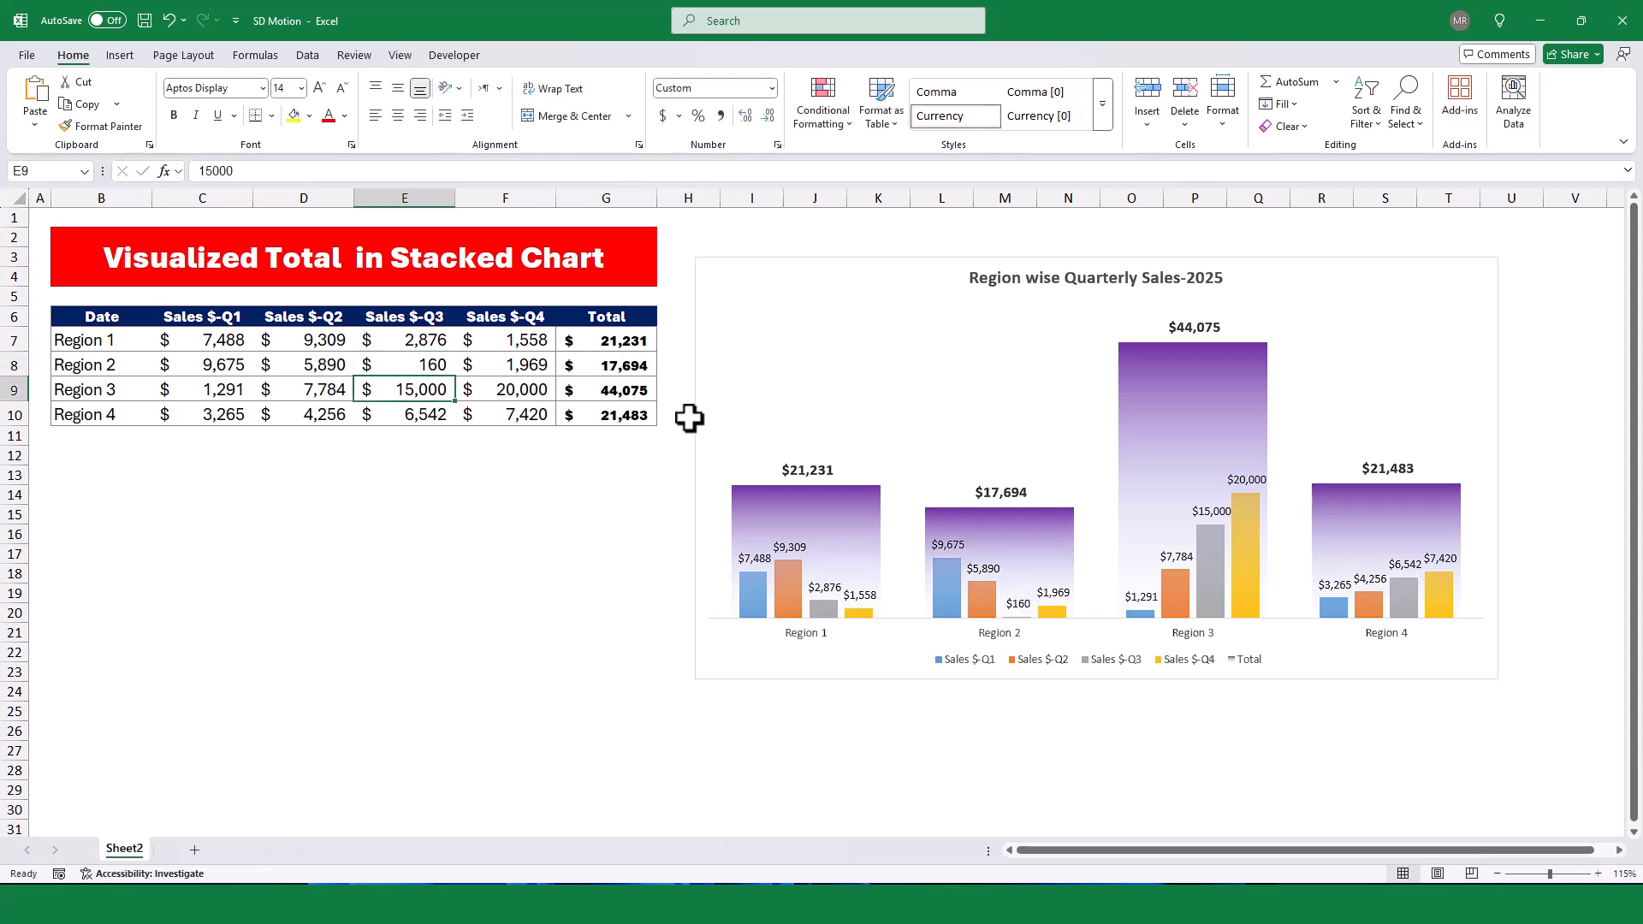
pyautogui.click(650, 339)
pyautogui.click(473, 340)
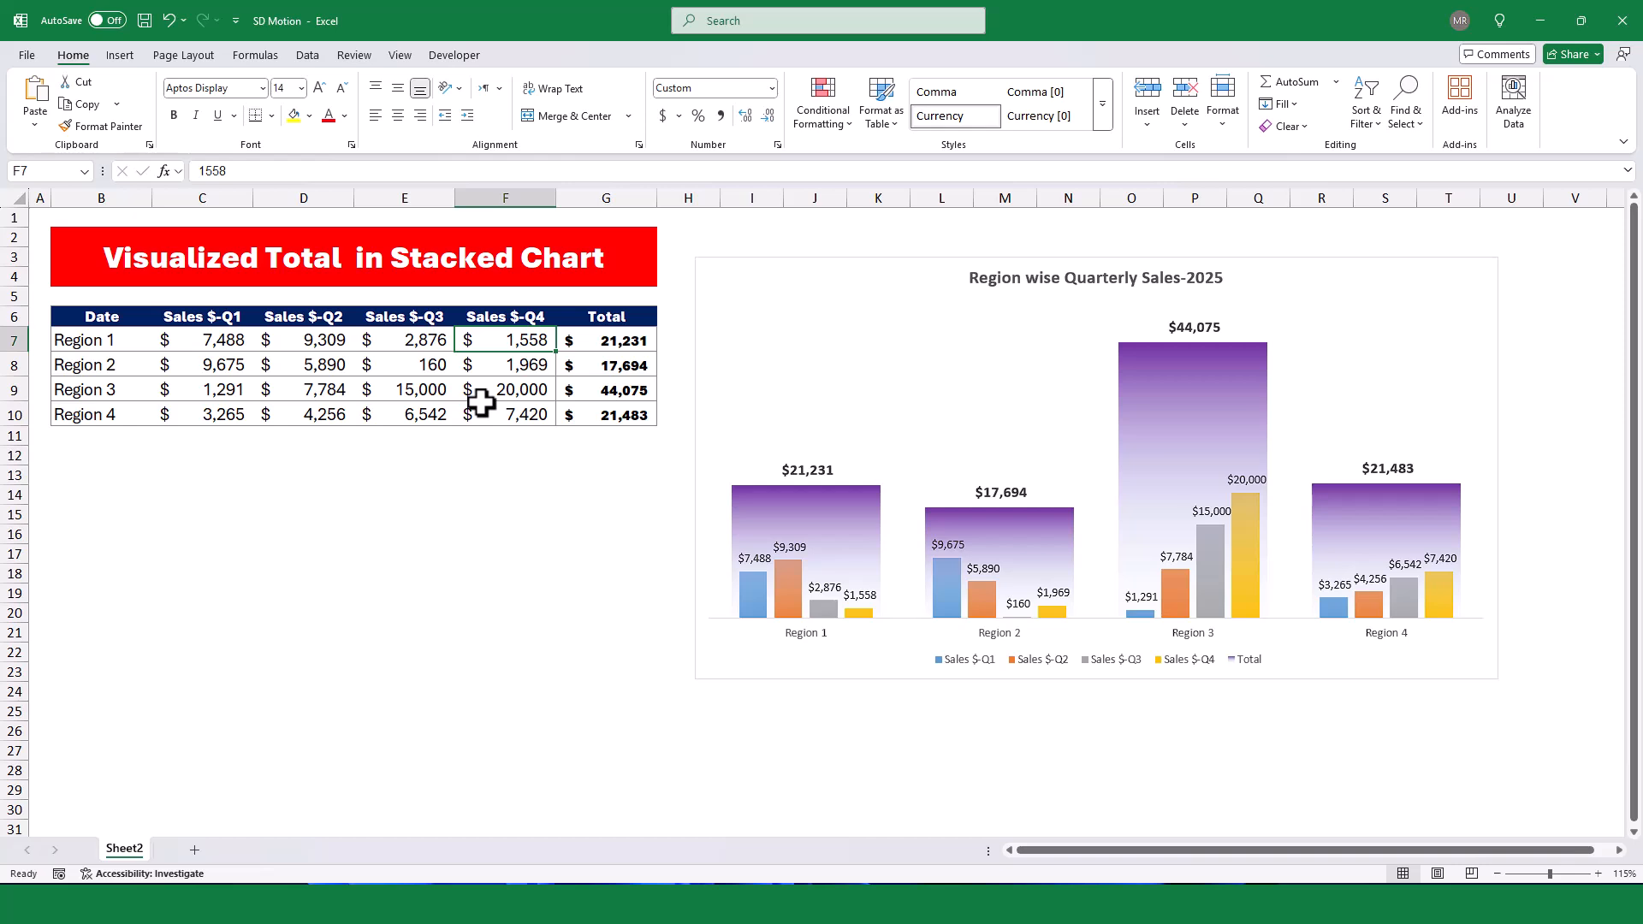
pyautogui.write('15,000')
pyautogui.press('Return')
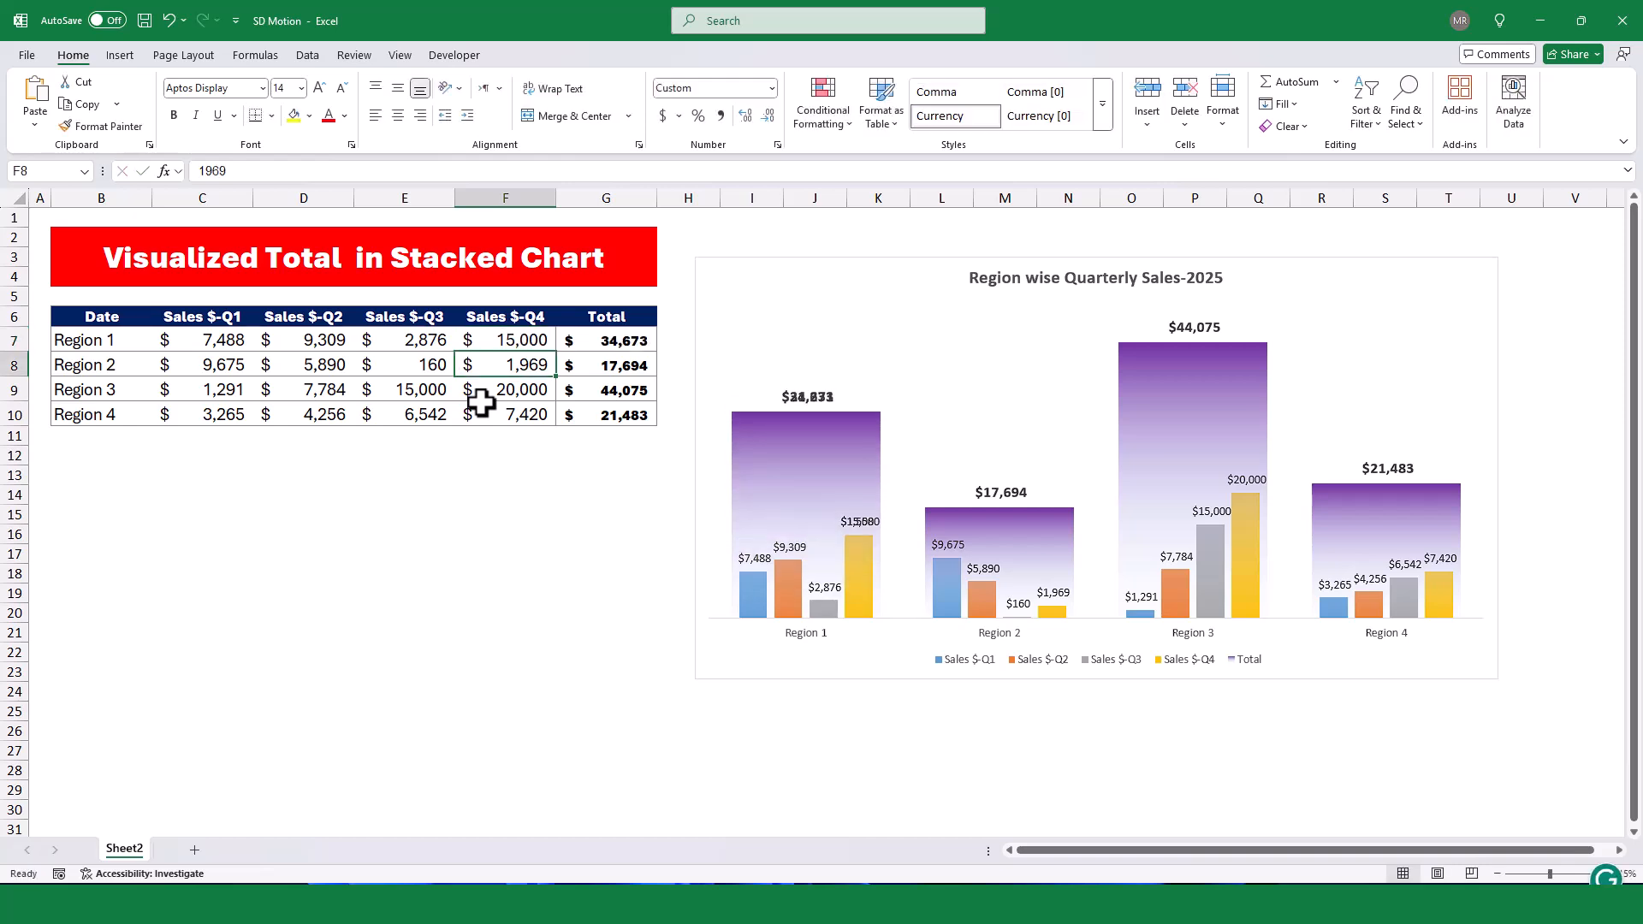